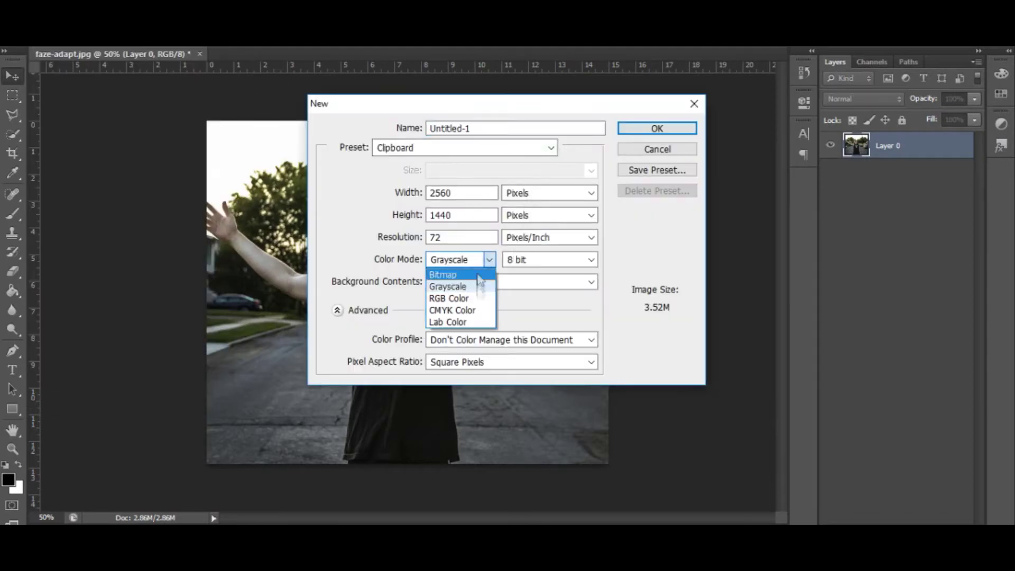
Confirm a new 2560×1440 px RGB document with a white background
click(449, 298)
click(658, 129)
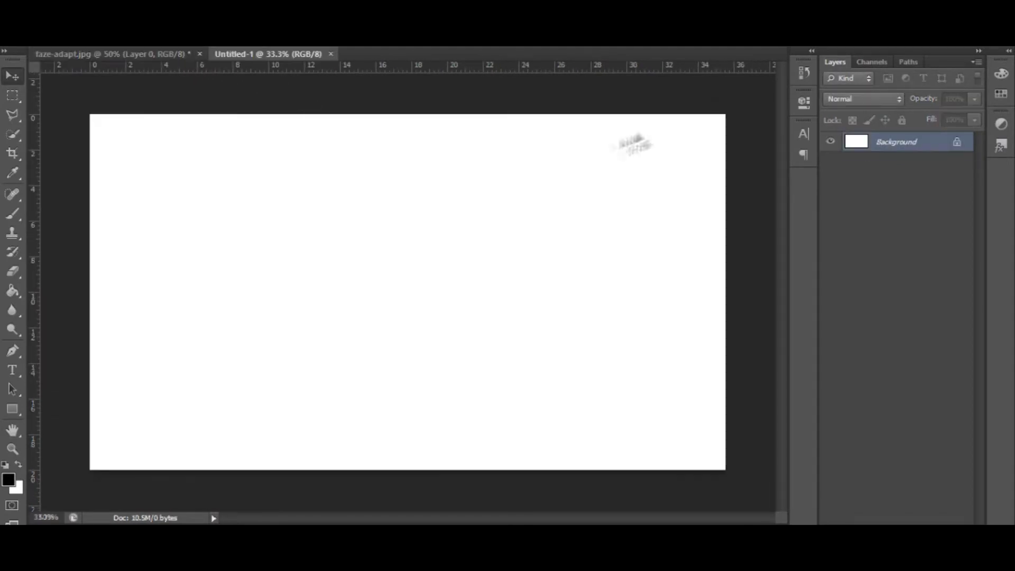
Drag the faze-adapt photo into Untitled-1, shrink it, and seat it at the left edge between the guides
click(120, 53)
drag(238, 95, 297, 245)
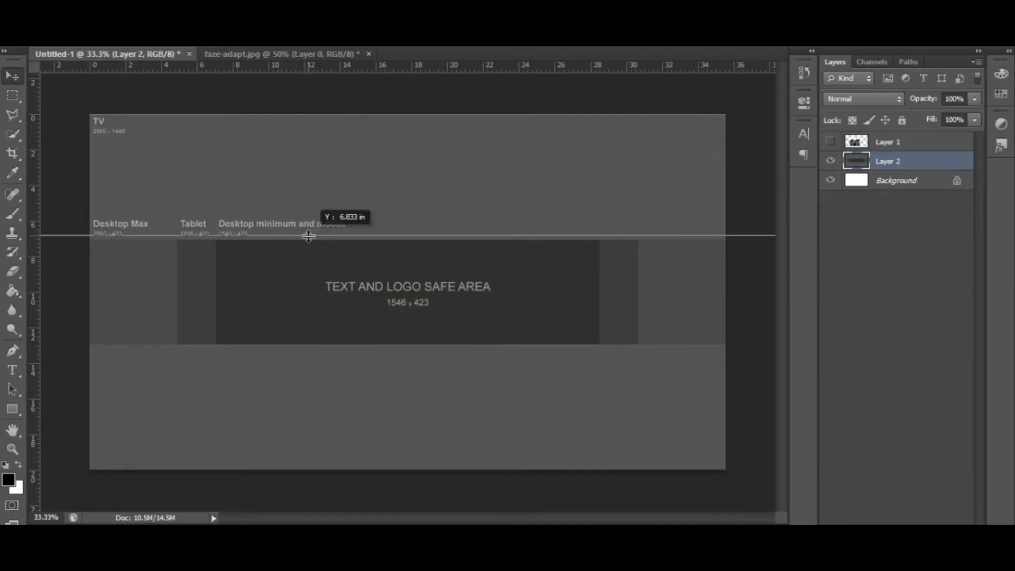
click(830, 141)
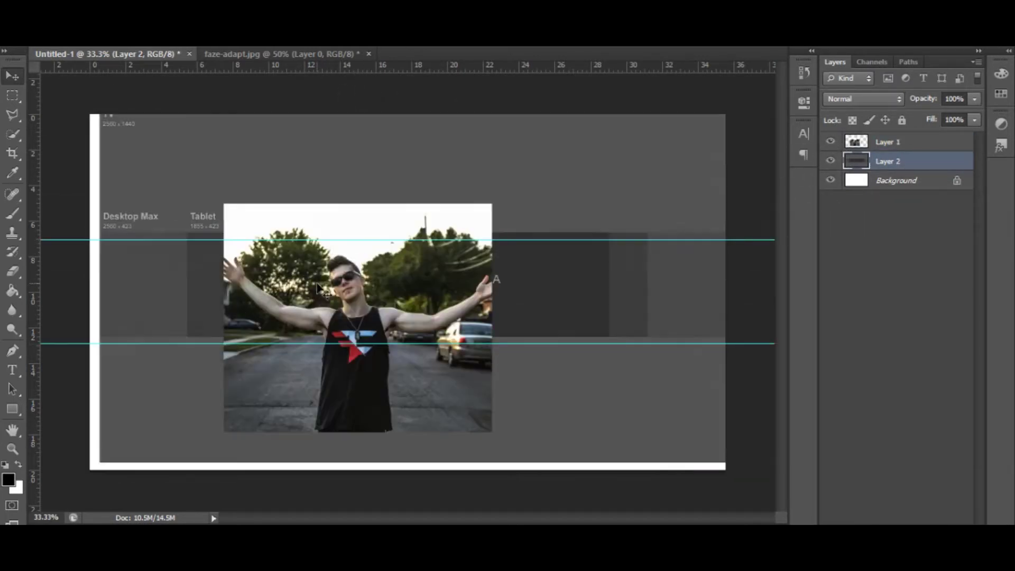
click(894, 141)
drag(367, 316, 235, 333)
drag(360, 226, 290, 280)
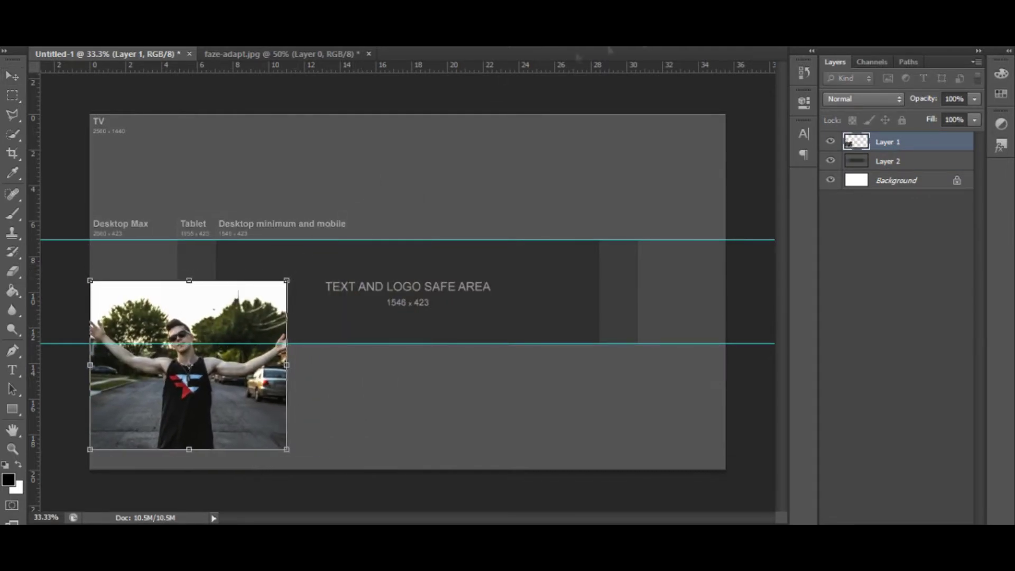
drag(189, 336, 189, 265)
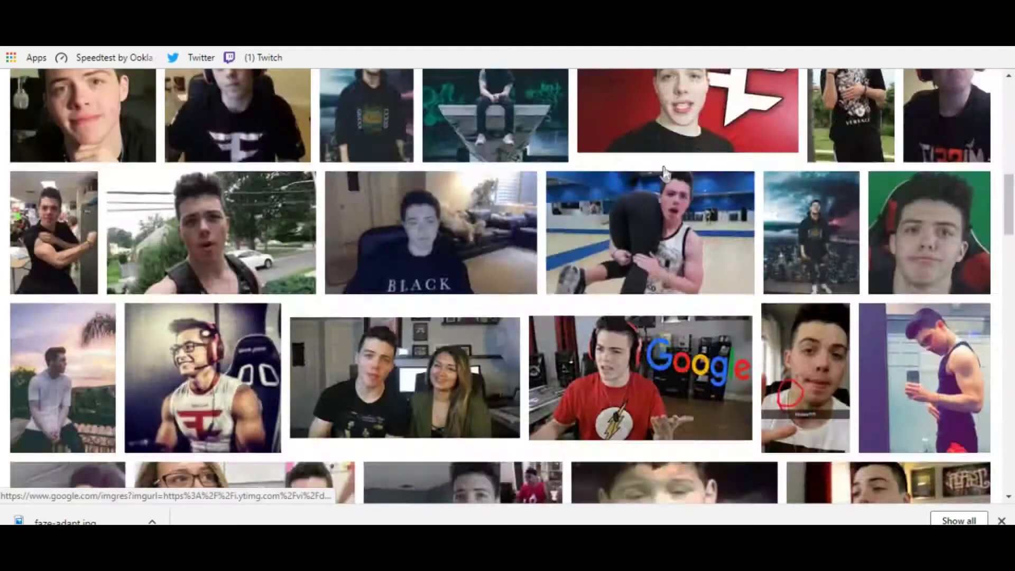
Browse the faze adapt image results and paste the orange-backdrop photo into the banner
scroll(664, 173, up, 2)
click(365, 227)
click(494, 114)
scroll(783, 328, up, 3)
scroll(782, 328, down, 3)
scroll(783, 328, up, 3)
scroll(782, 328, up, 2)
click(559, 296)
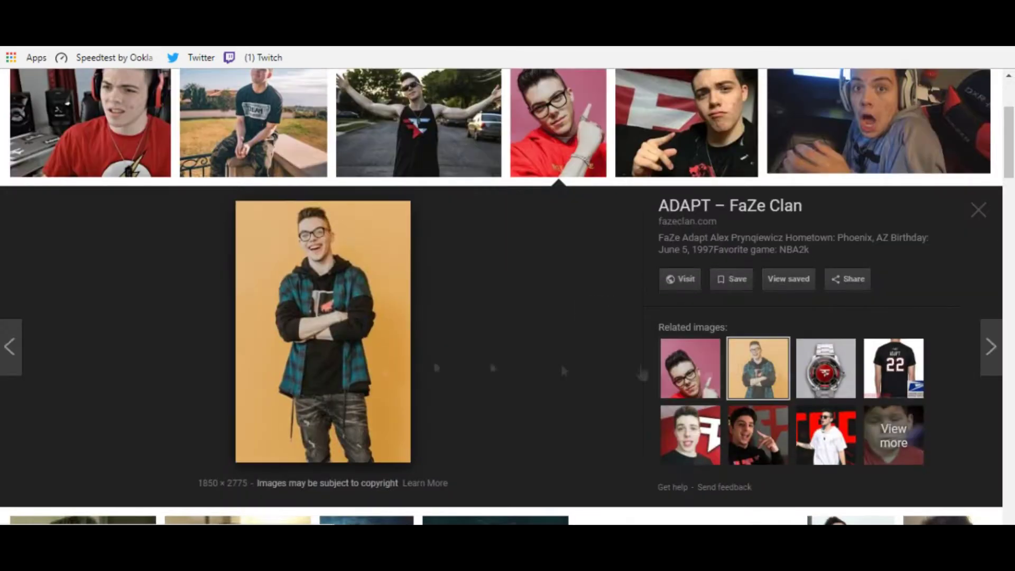
key(ctrl+v)
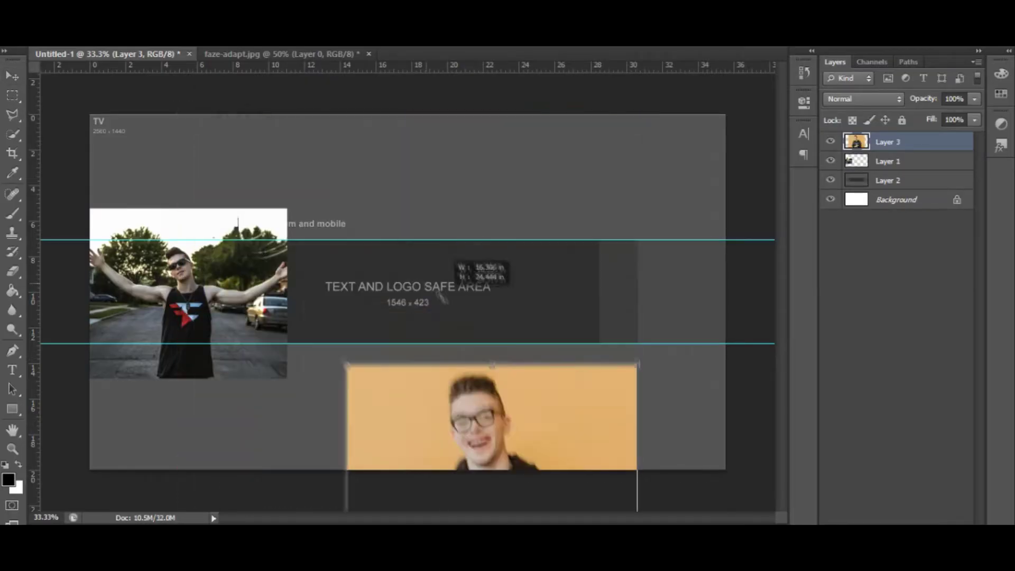
Shrink the orange-backdrop photo and place it beside the first photo
drag(533, 270, 415, 208)
drag(400, 243, 390, 277)
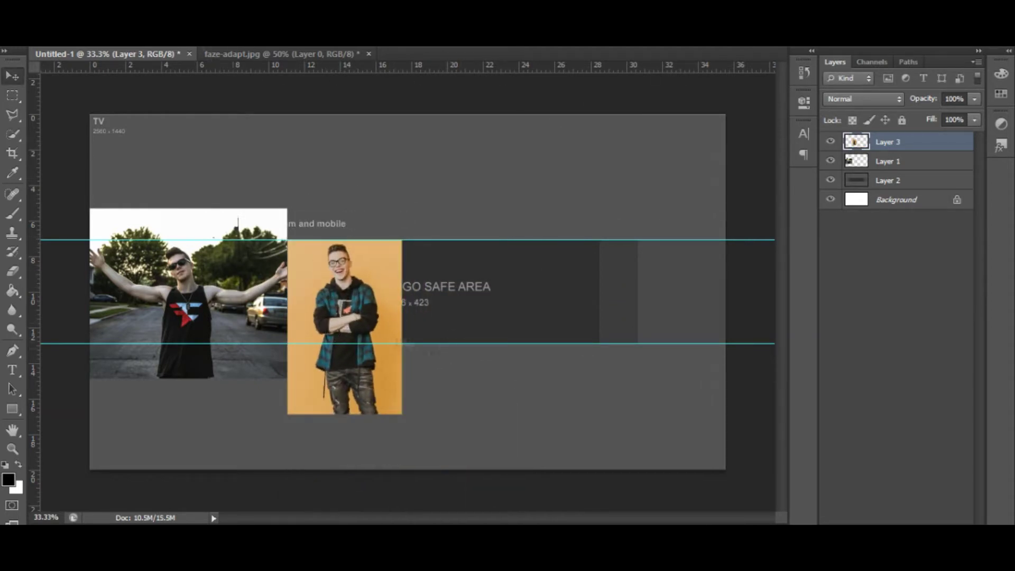
scroll(400, 322, up, 5)
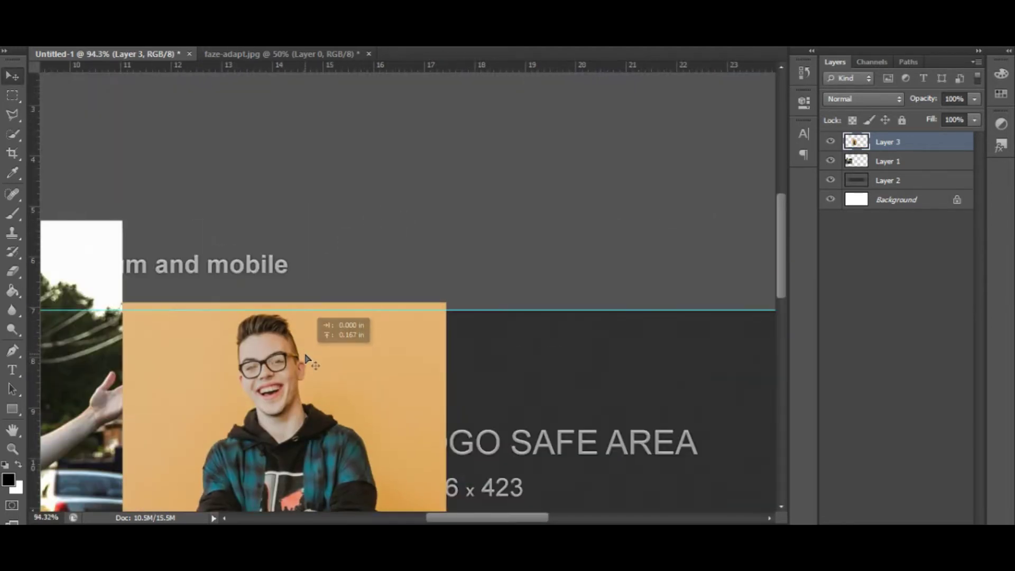
scroll(402, 323, down, 5)
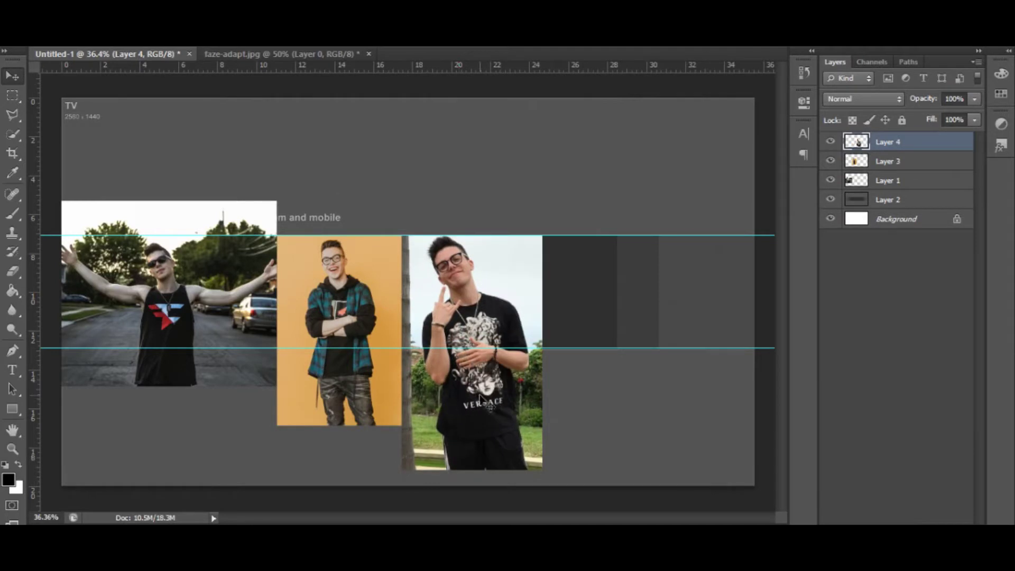
Scale the Versace-shirt photo to fit the row and apply the transform
drag(535, 474, 511, 425)
drag(511, 331, 524, 332)
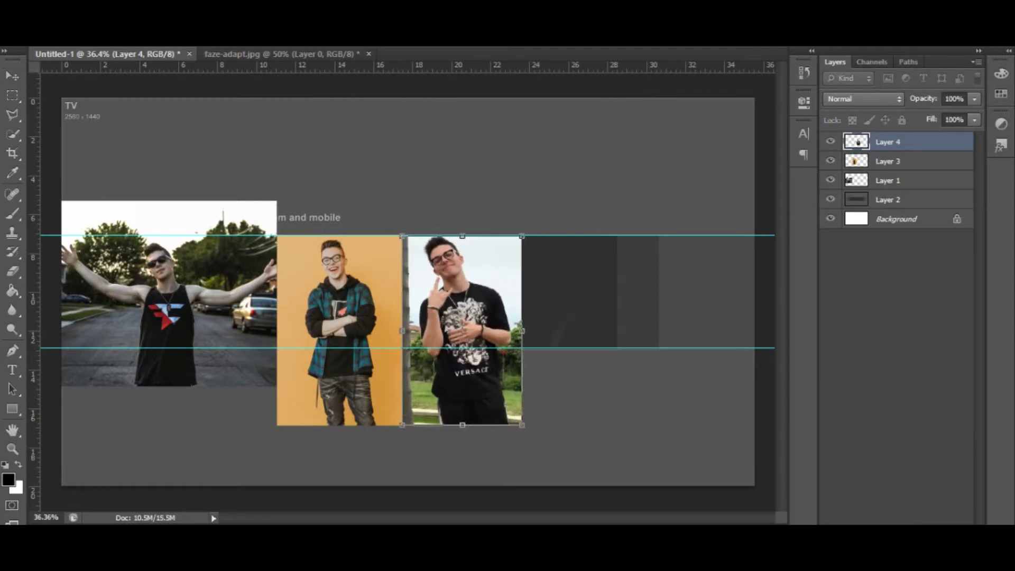
drag(522, 425, 501, 401)
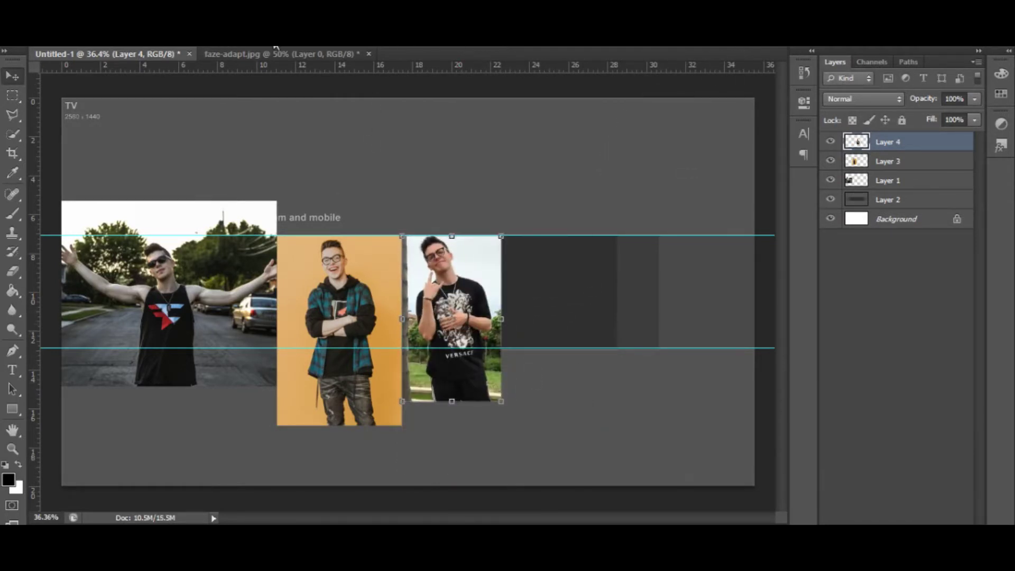
key(Return)
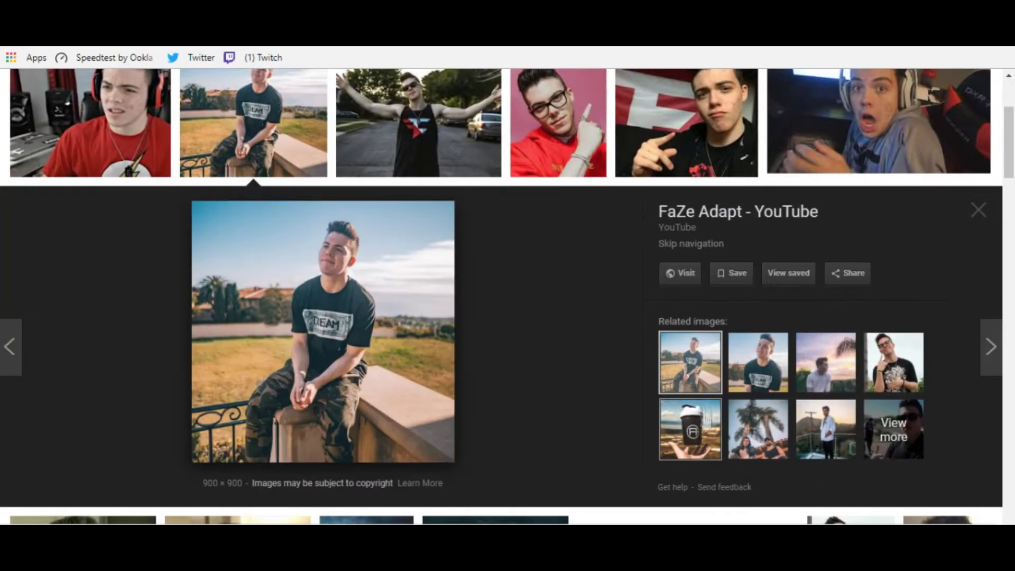
Copy the palm-tree photo from Google Images and paste it into the banner
click(740, 418)
right_click(738, 441)
right_click(376, 406)
click(453, 328)
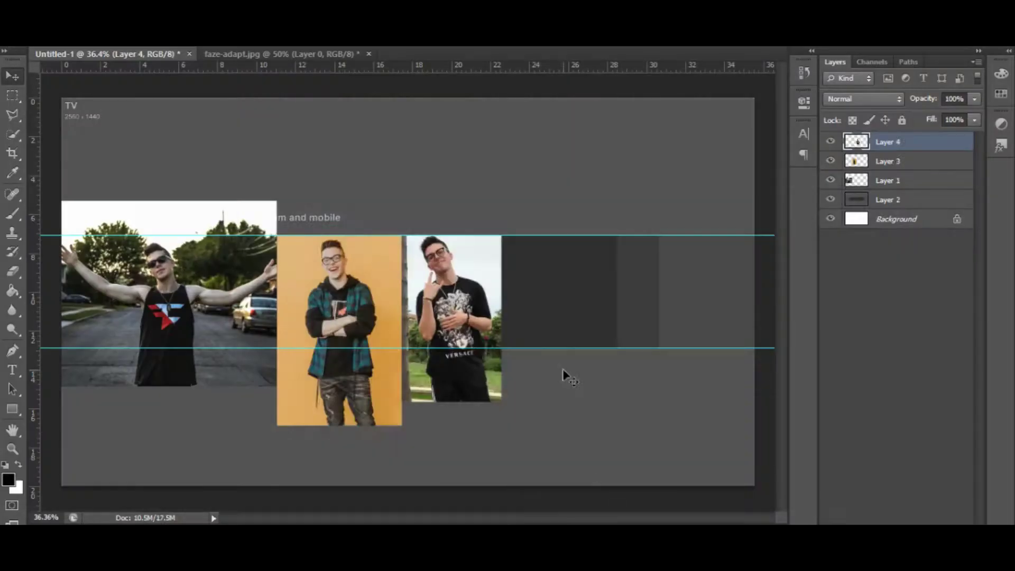
key(ctrl+v)
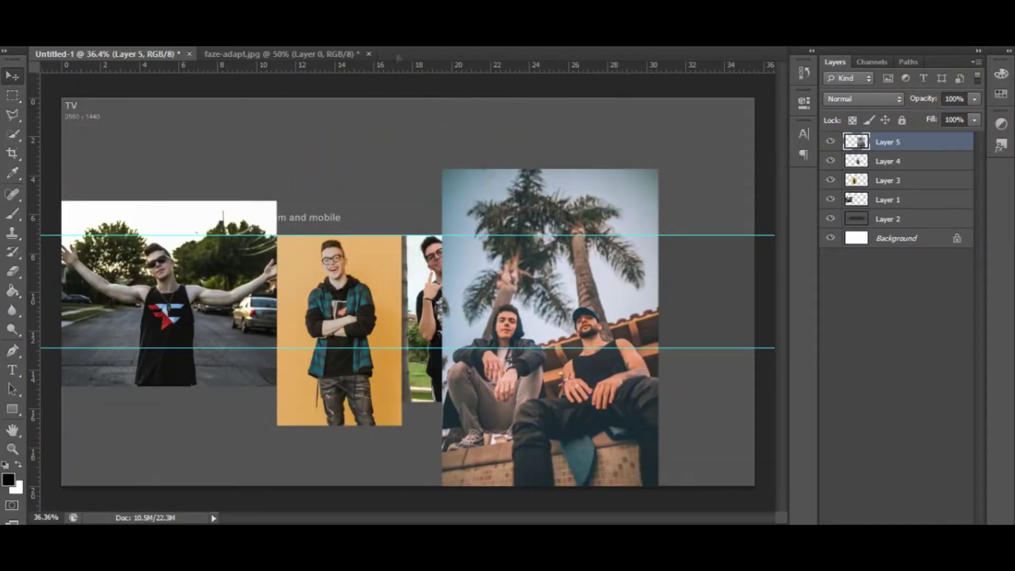
Scale the palm-tree photo and place it beside the Versace photo at the top guide
key(ctrl+t)
drag(442, 169, 501, 236)
drag(573, 437, 573, 445)
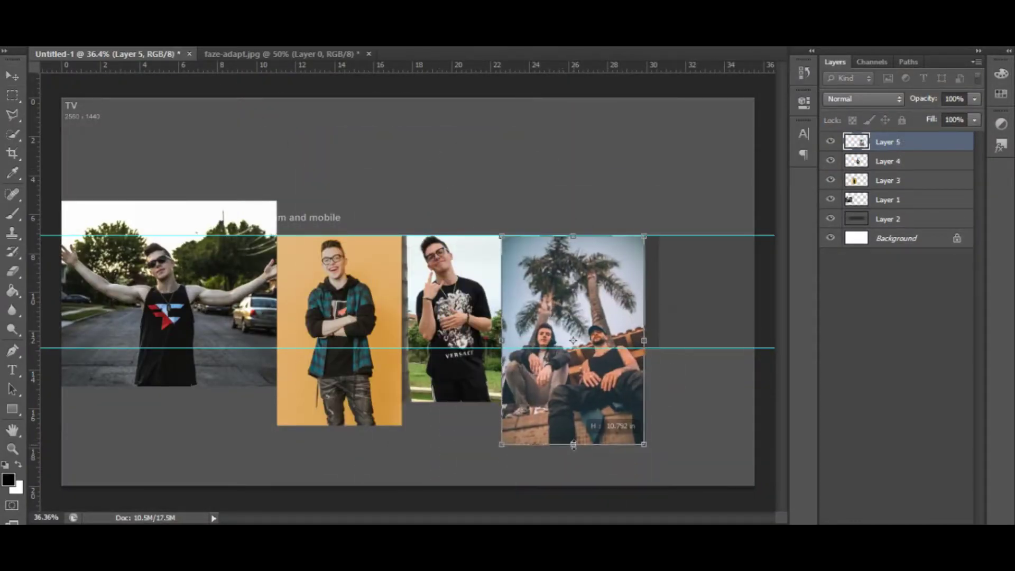
drag(588, 380, 588, 321)
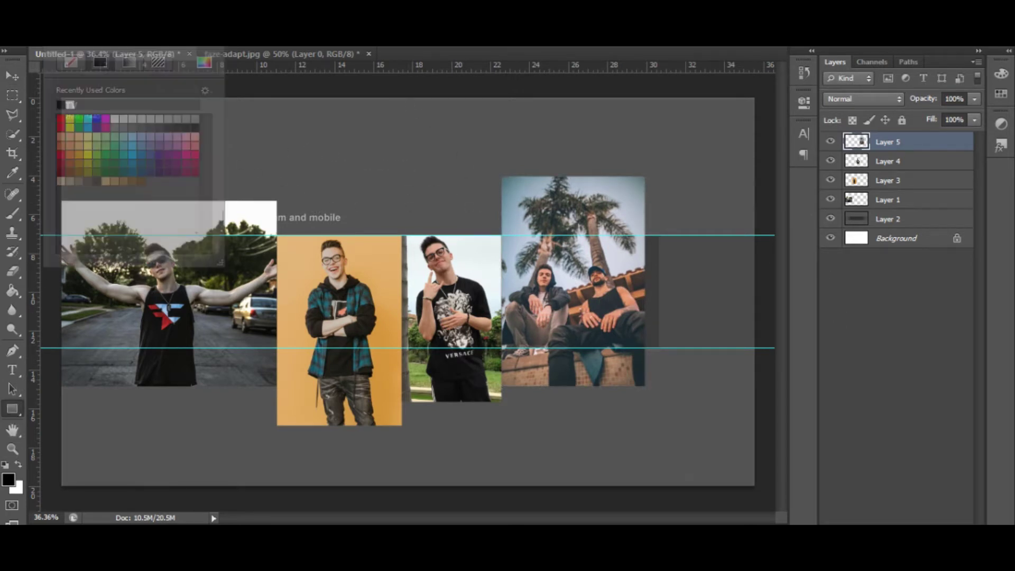
Cover the top and bottom strips with black rectangles, grouped above all photos
drag(61, 95, 760, 235)
mouse_move(760, 491)
mouse_down()
mouse_move(58, 359)
mouse_move(61, 348)
mouse_up()
shift+click(883, 176)
key(ctrl+g)
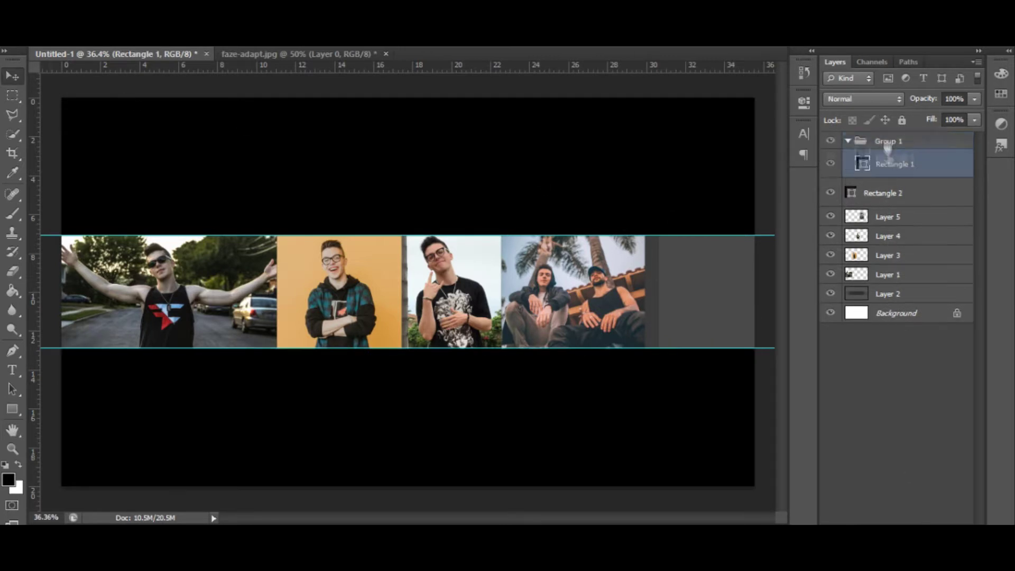
drag(888, 140, 888, 227)
drag(920, 141, 920, 138)
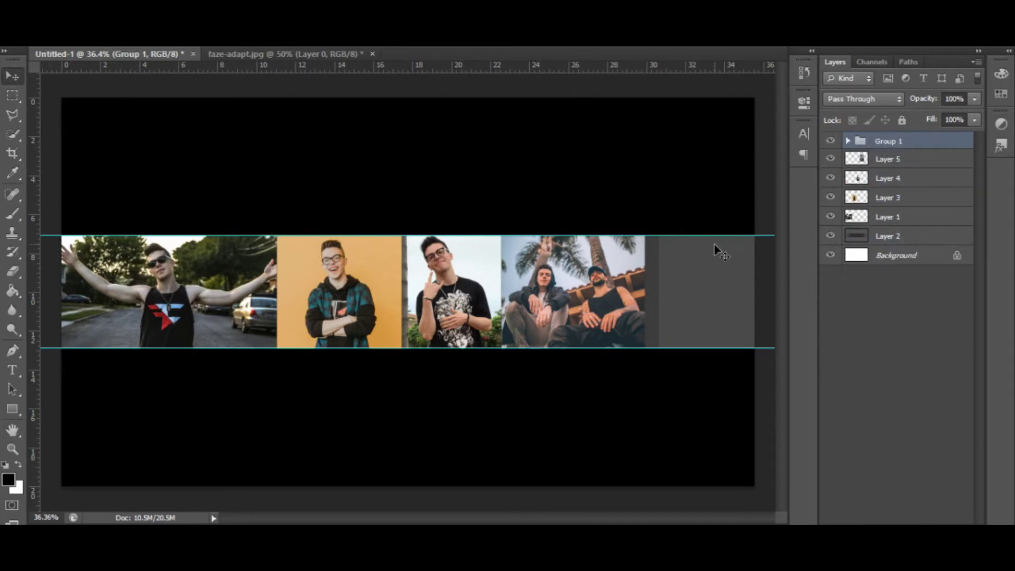
Close the gaps between the Versace and palm-tree photos, then add the jacket photo at right
drag(448, 283, 443, 280)
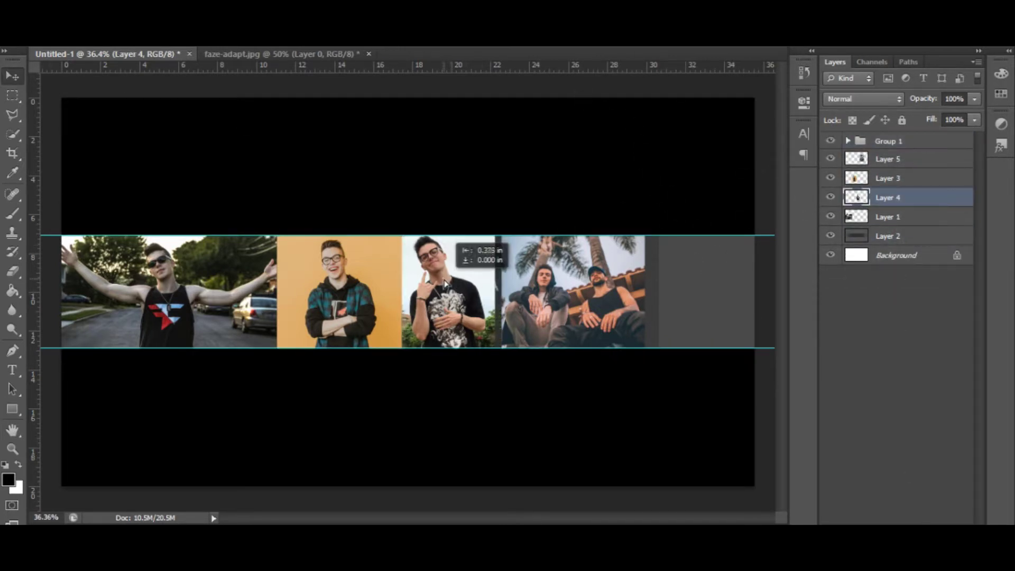
key(alt+bracketleft)
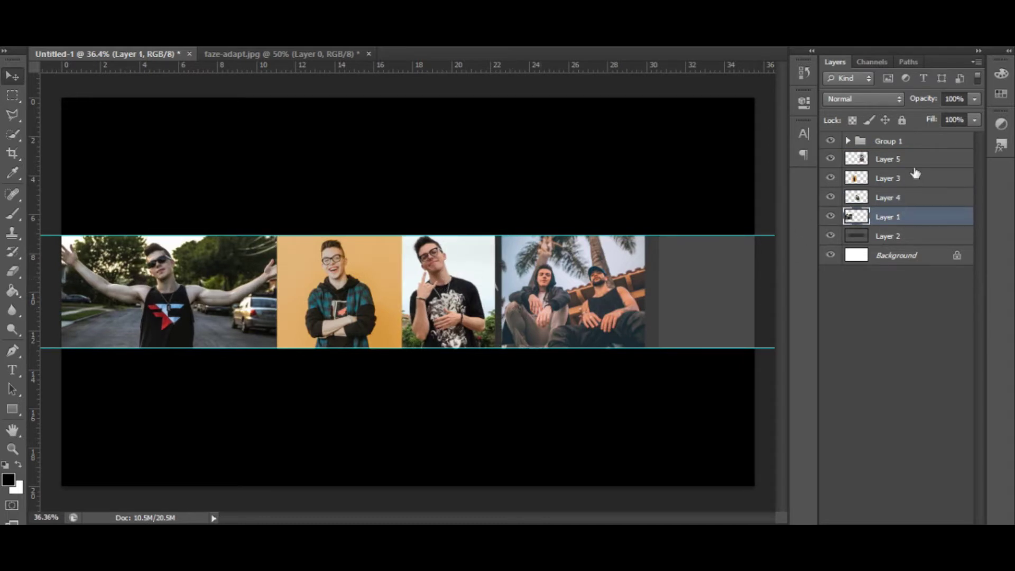
click(888, 159)
key(shift+Left)
key(shift+Left)
key(shift+Left)
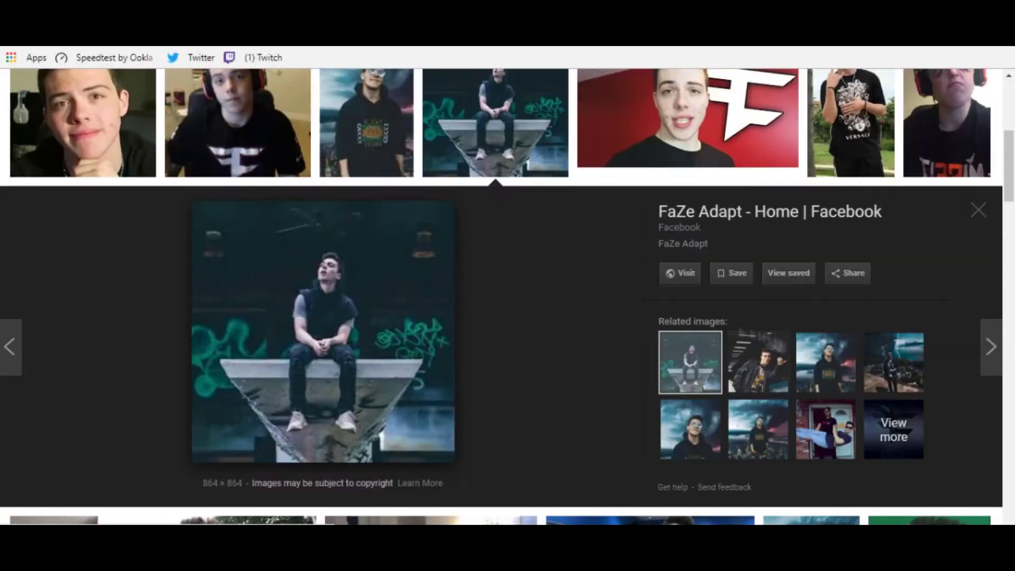
click(758, 362)
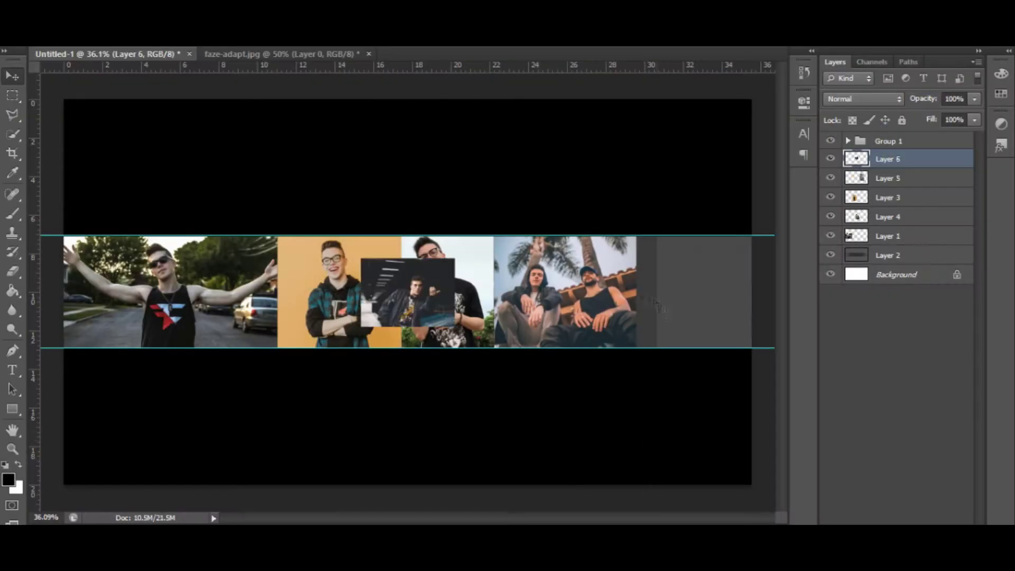
mouse_move(657, 306)
mouse_down()
mouse_move(712, 290)
mouse_move(773, 347)
mouse_up()
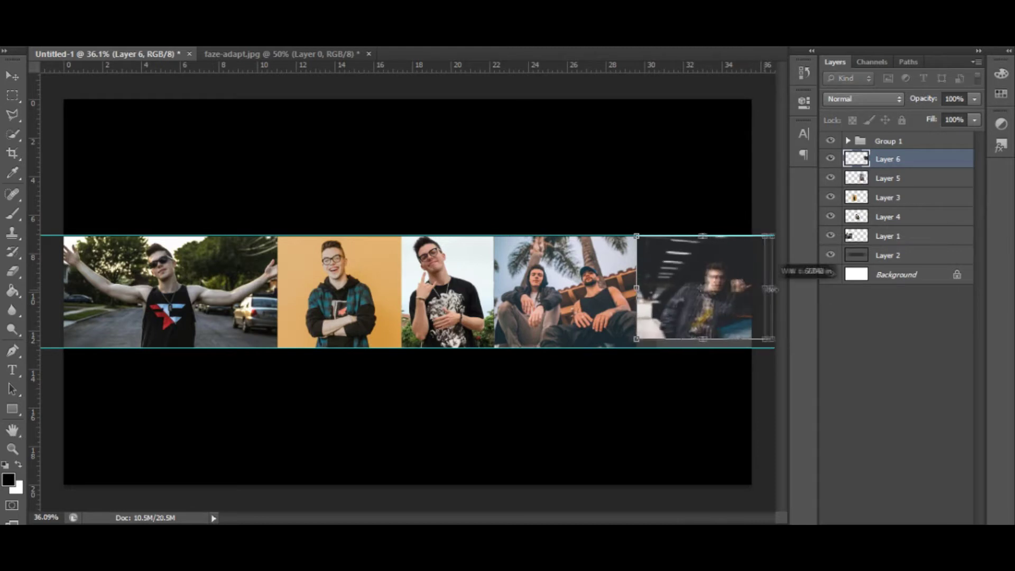
Fit the jacket photo at the right end, layered below the palm-tree photo
drag(784, 292, 731, 292)
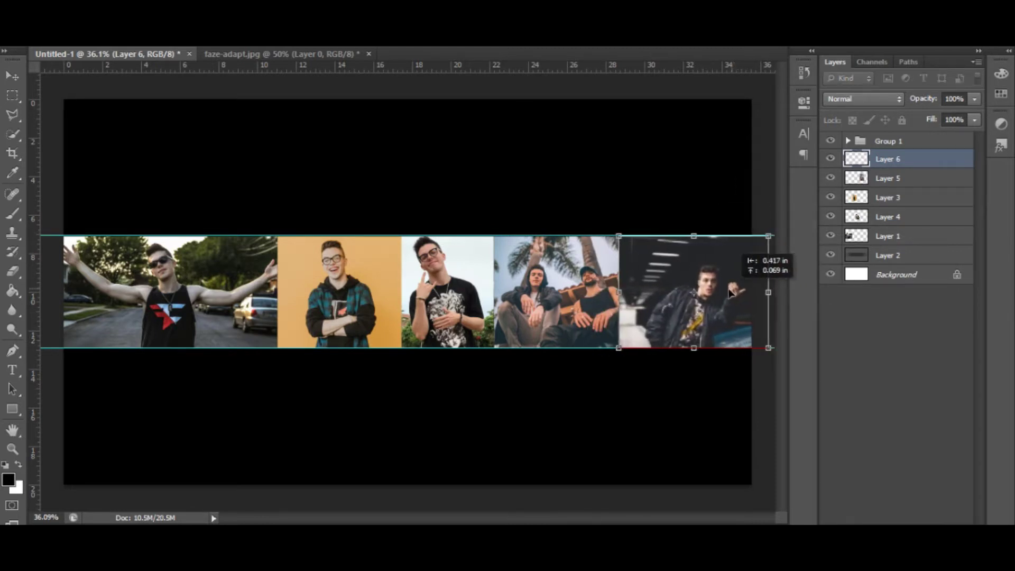
drag(892, 183, 892, 191)
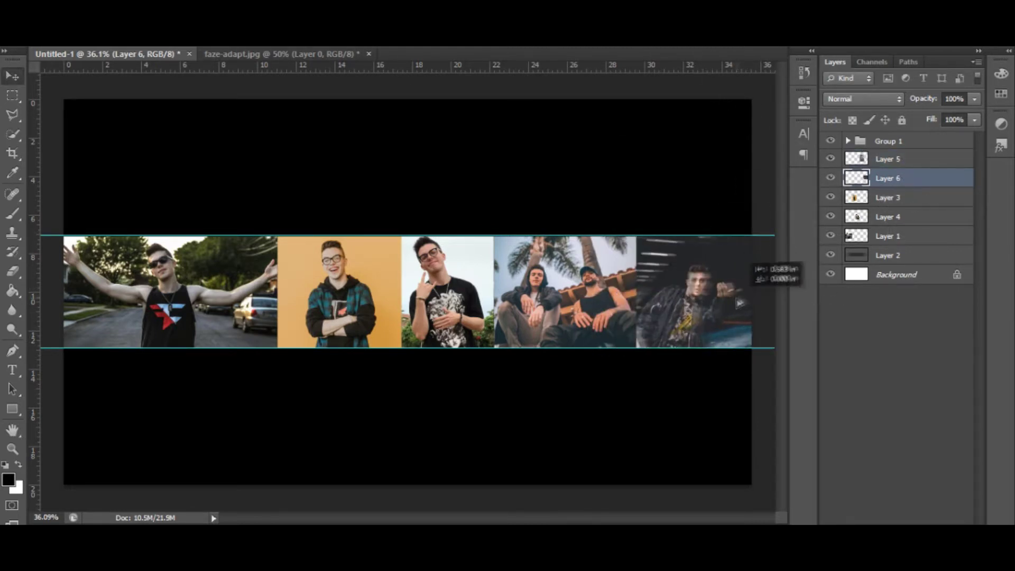
scroll(750, 280, up, 5)
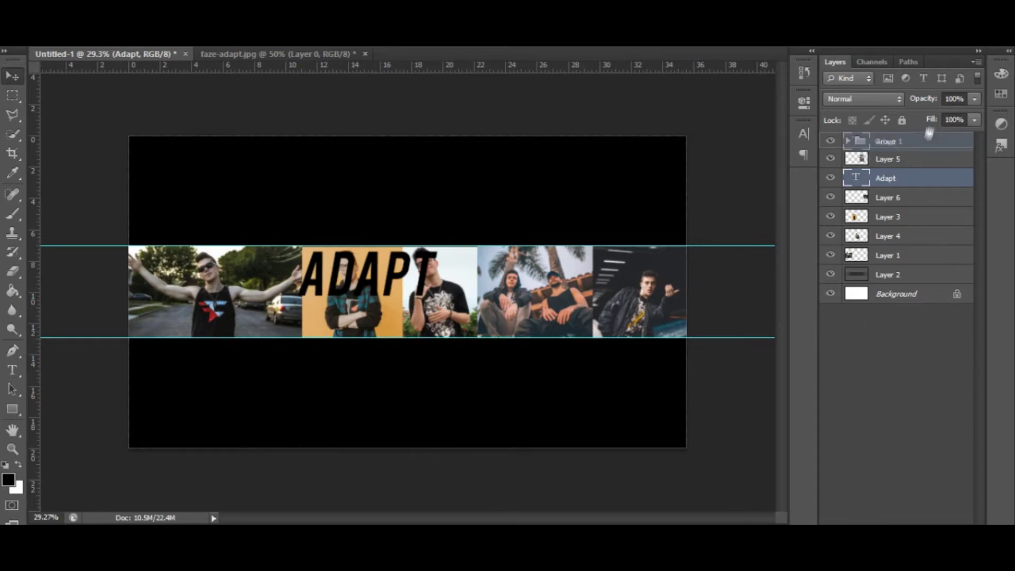
Give the ADAPT text, above the black bars, a white stroke, then search 'adapt logo'
drag(928, 137, 928, 139)
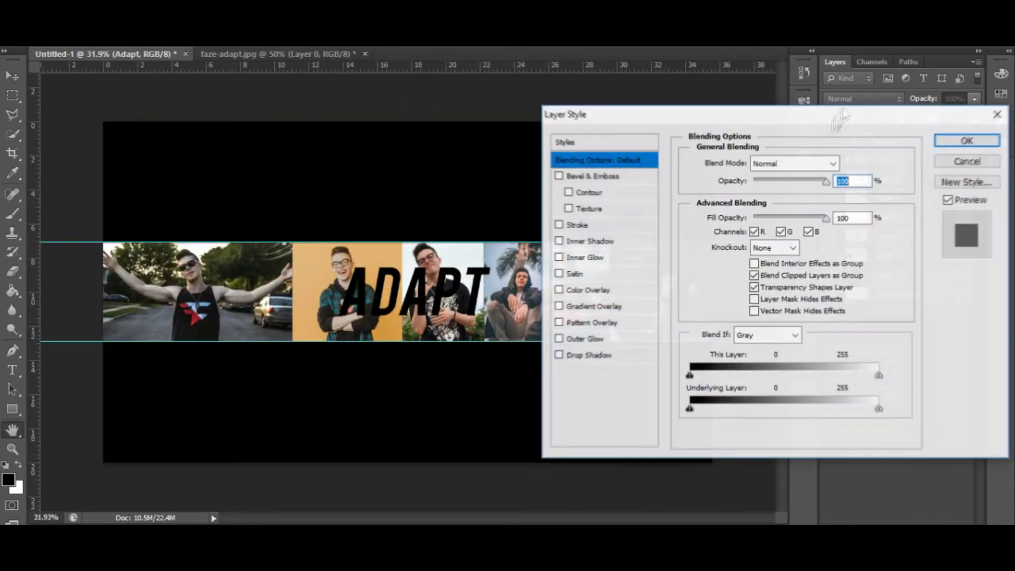
click(725, 264)
click(953, 143)
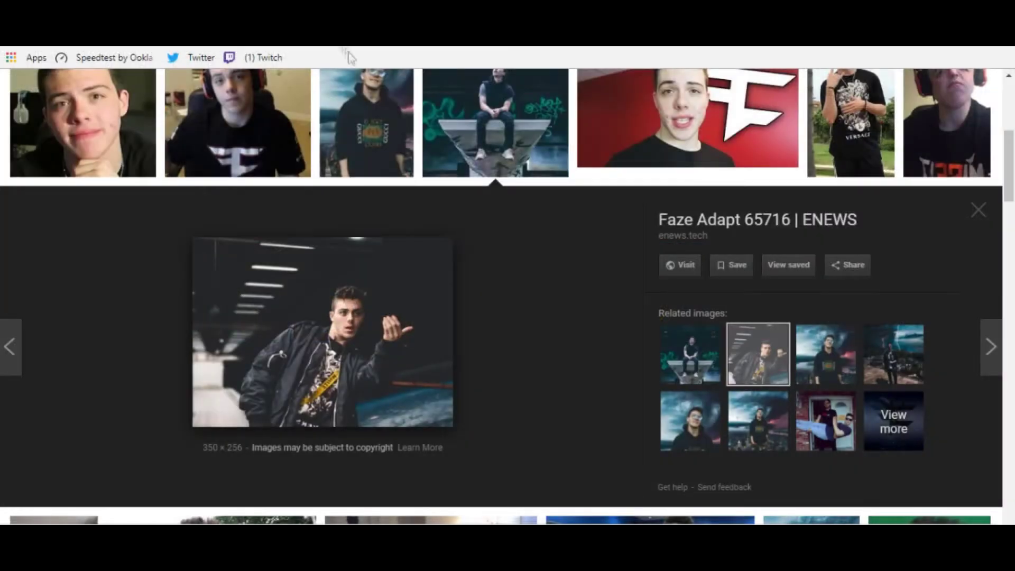
text(adapt logo)
key(Return)
Search Google Images for 'faze adapt logo' and preview some logo results
triple_click(270, 100)
key(BackSpace)
text(faze adapt logo)
key(Return)
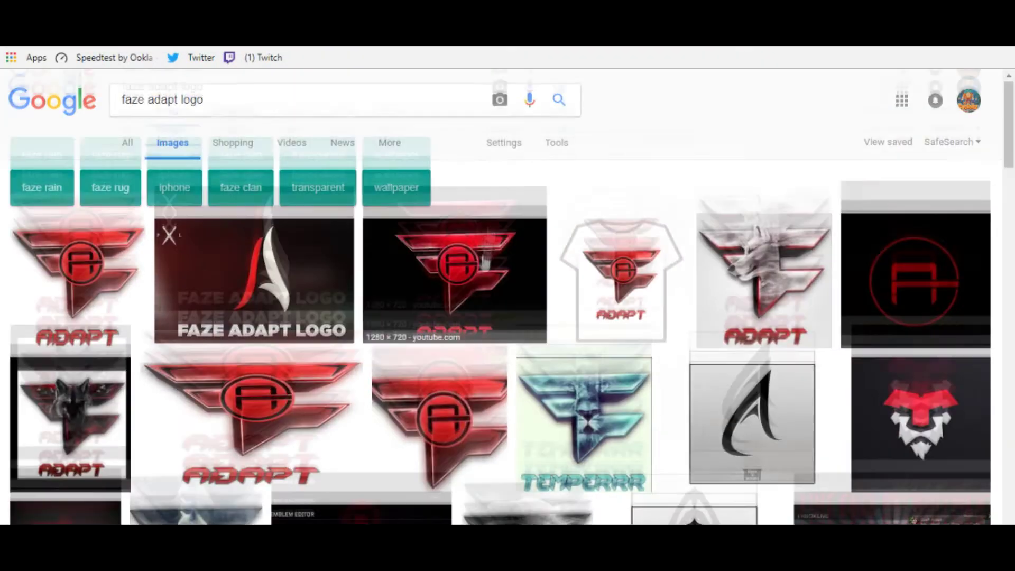
scroll(499, 284, down, 3)
scroll(421, 273, down, 10)
scroll(474, 287, down, 10)
scroll(475, 288, up, 10)
scroll(478, 277, up, 10)
scroll(449, 222, up, 10)
click(139, 290)
click(758, 368)
click(977, 210)
Refine the search with 'png' and save a transparent FaZe Adapt logo as a PNG
scroll(656, 397, down, 10)
scroll(656, 396, down, 10)
scroll(214, 253, down, 10)
scroll(214, 254, up, 15)
text(png)
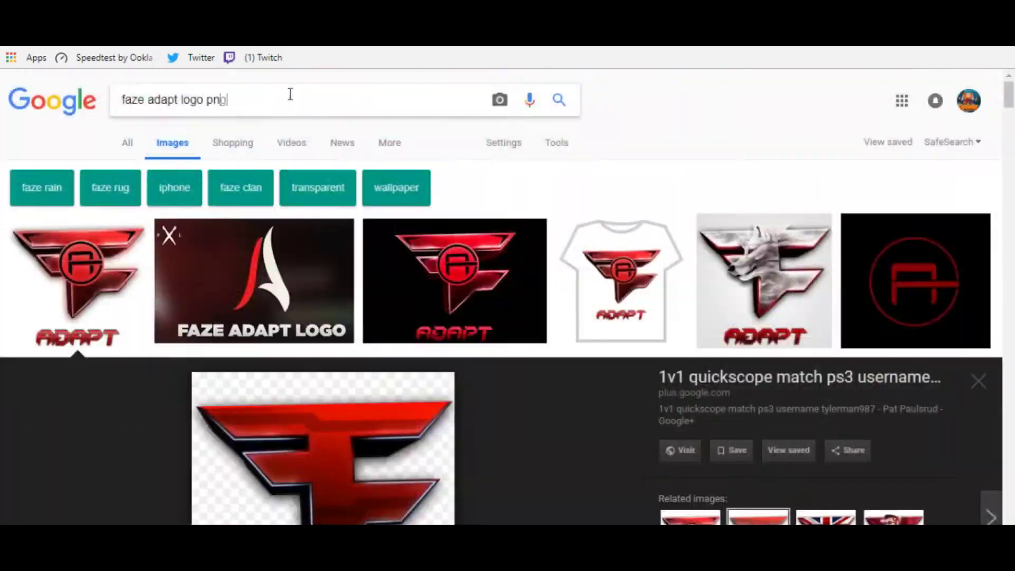
key(Return)
scroll(227, 267, down, 5)
right_click(360, 131)
click(417, 264)
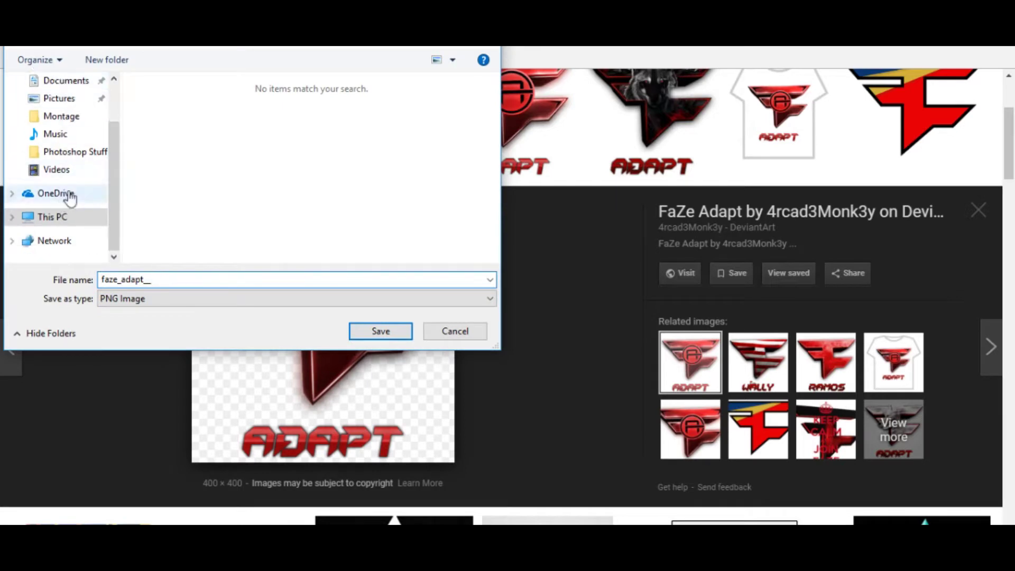
click(359, 332)
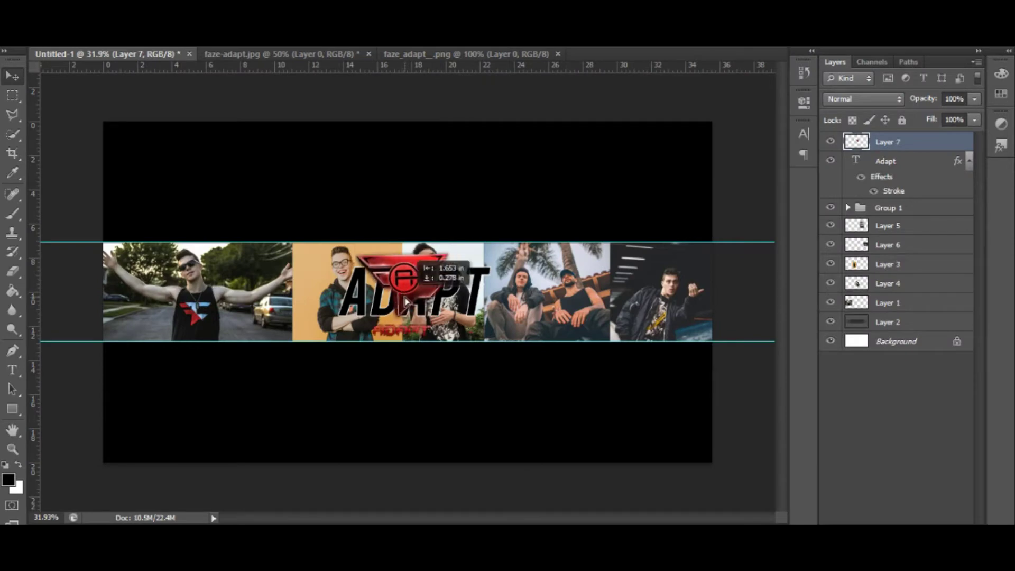
Select the logo's Layer 7 in the banner and zoom in slightly
right_click(888, 161)
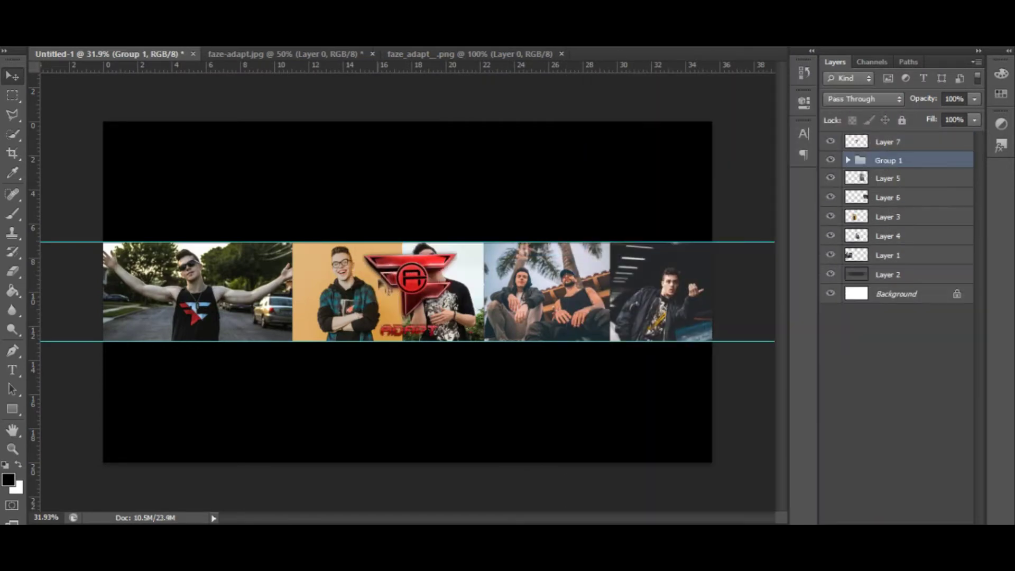
click(404, 283)
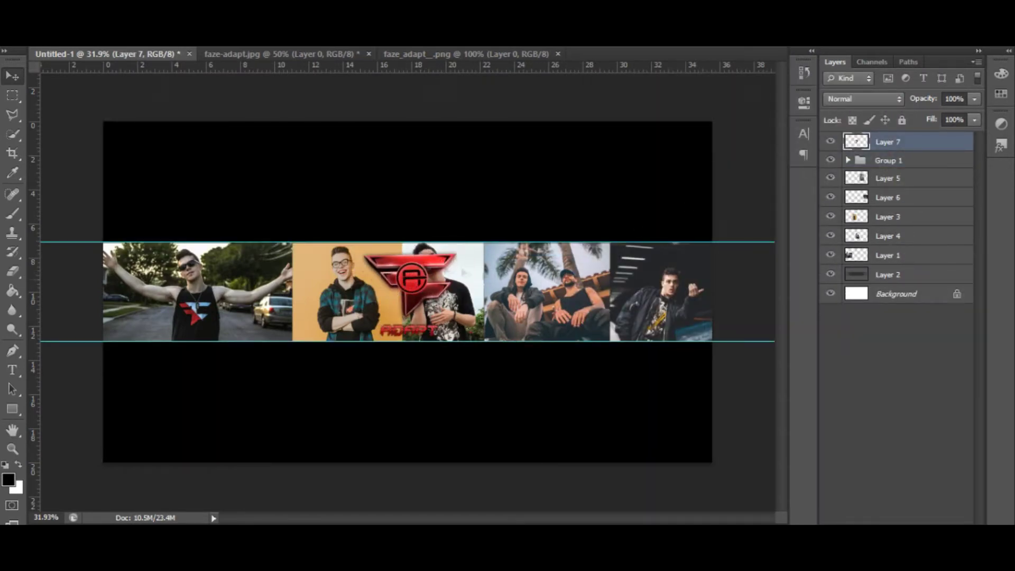
drag(415, 292, 448, 302)
click(11, 43)
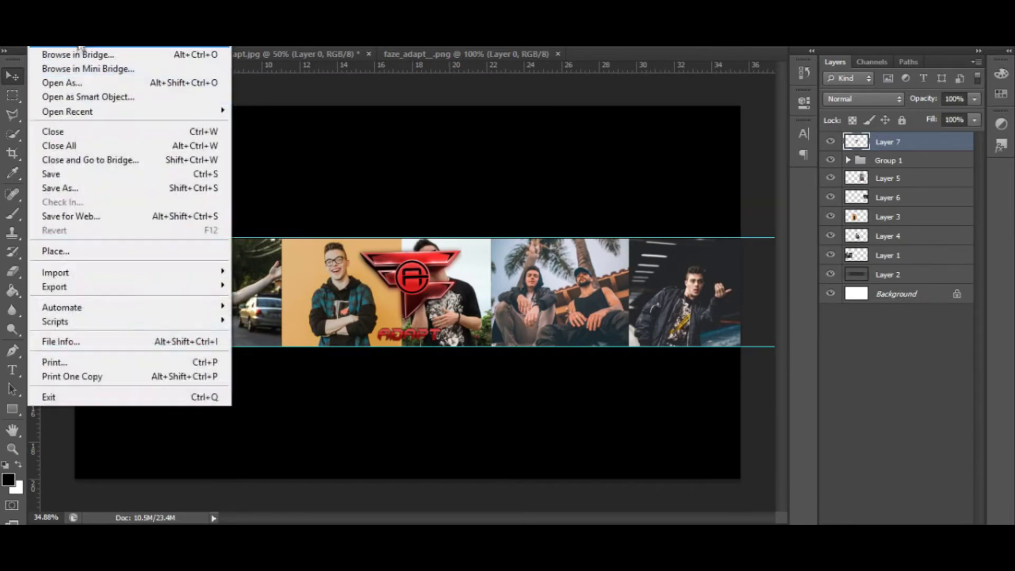
Open the KILLER PACK psd from Photoshop Stuff and expand its PACK ! OPEN and killoxs CC folders
click(90, 50)
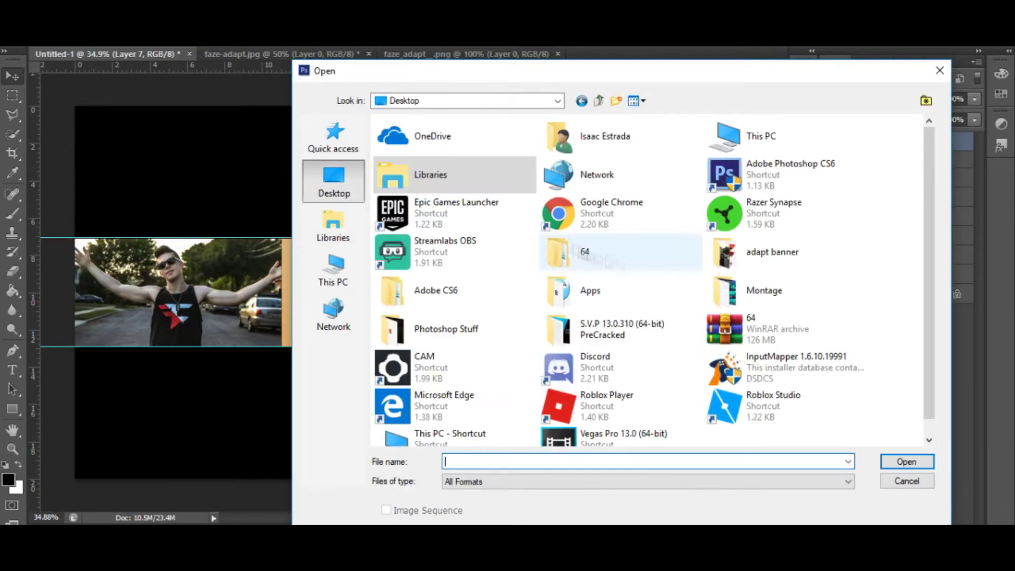
scroll(454, 264, down, 2)
double_click(423, 259)
double_click(641, 174)
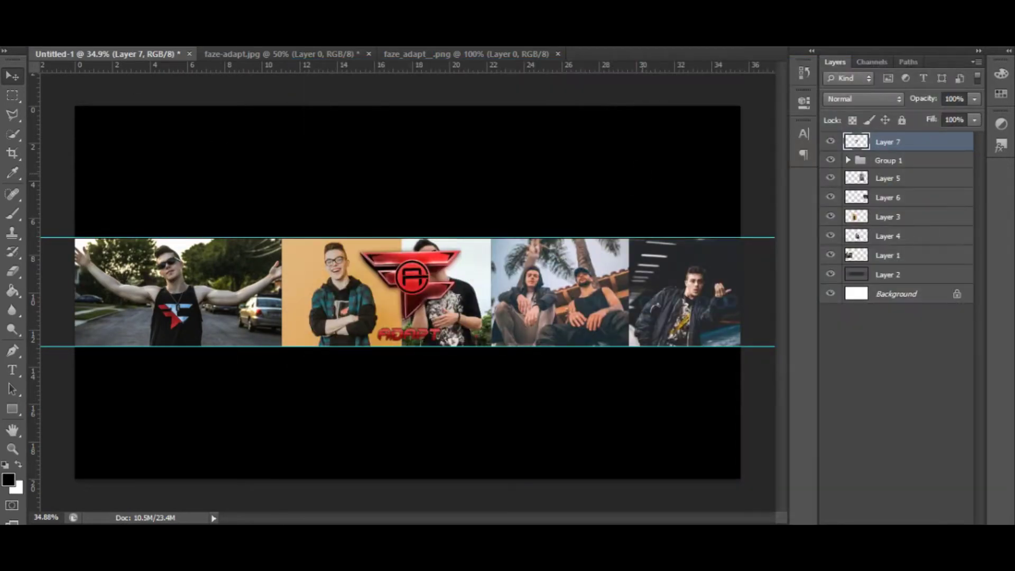
click(525, 226)
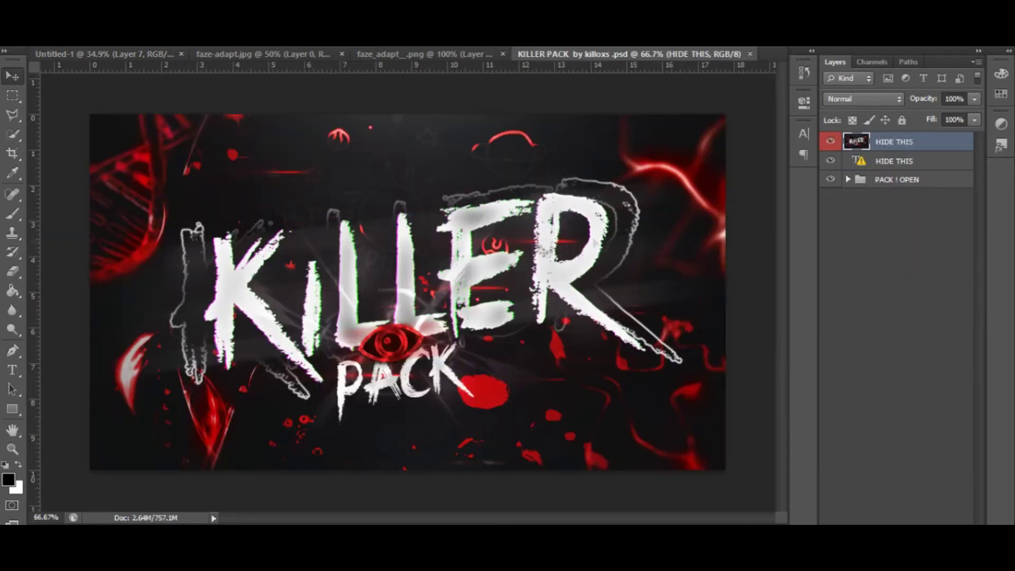
click(848, 179)
click(855, 262)
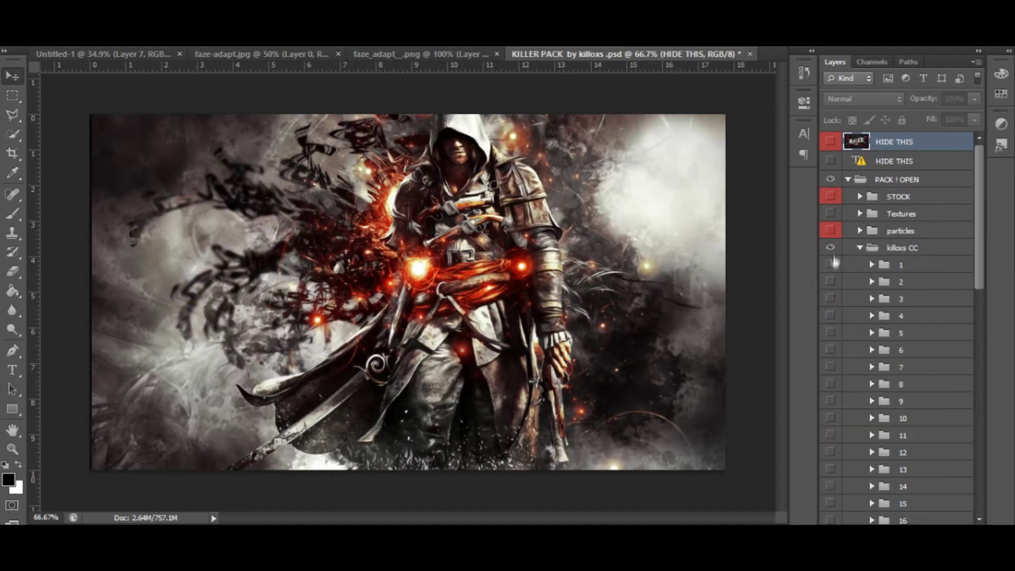
scroll(877, 370, down, 5)
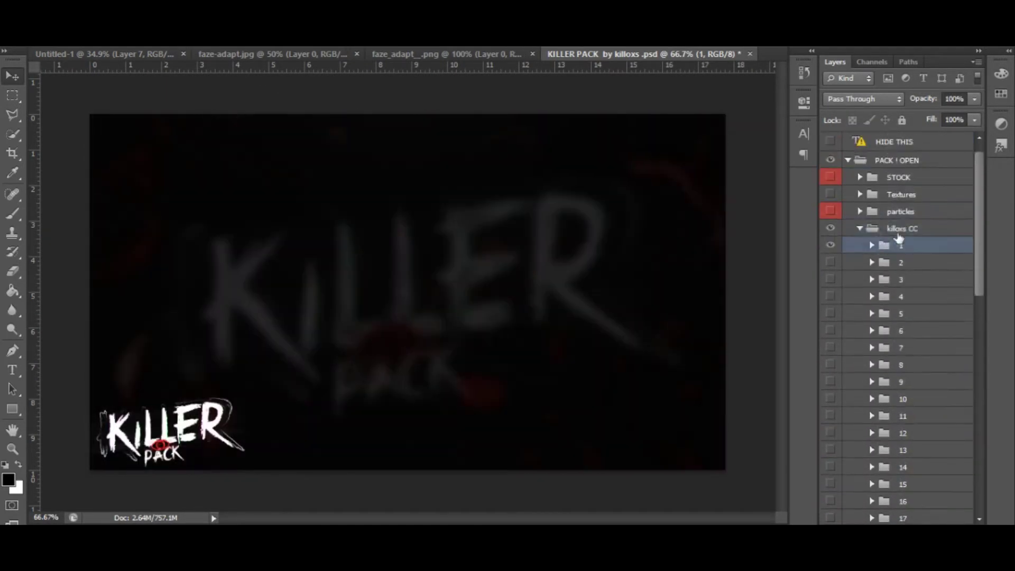
Toggle the killoxs CC numbered colour presets on and off and hide the killoxs layer
click(830, 157)
click(830, 175)
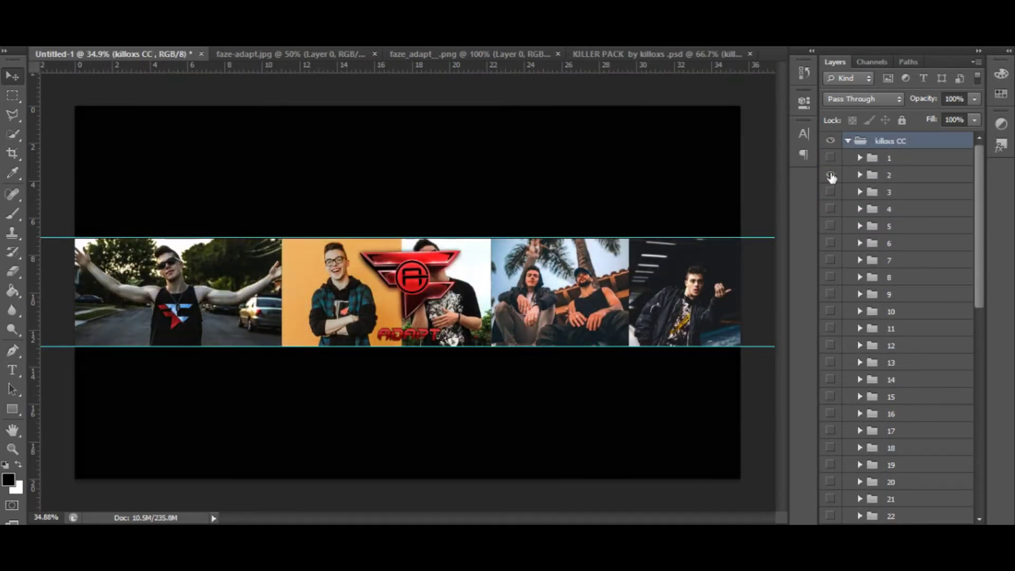
click(830, 192)
scroll(838, 238, down, 1)
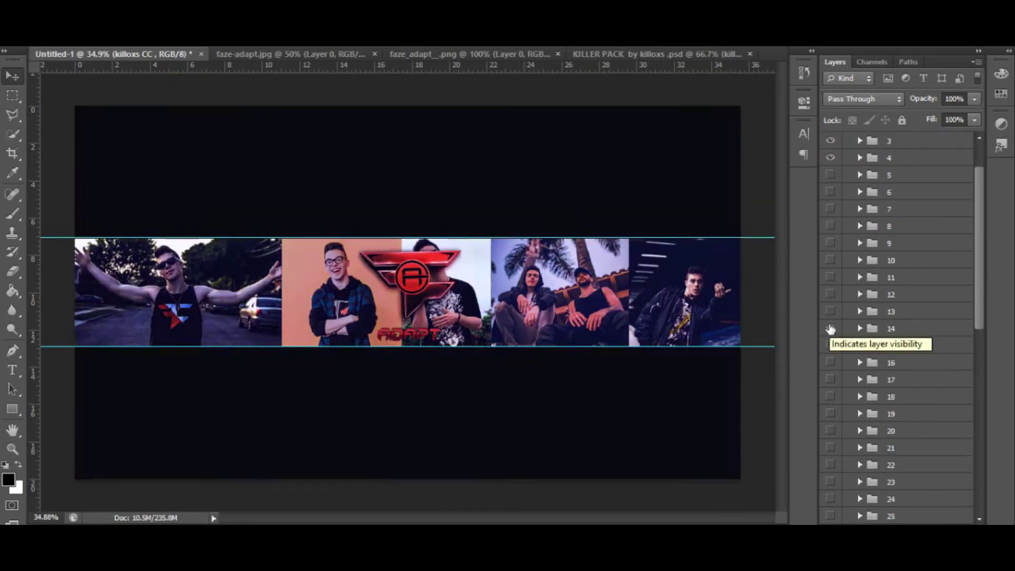
scroll(830, 365, down, 2)
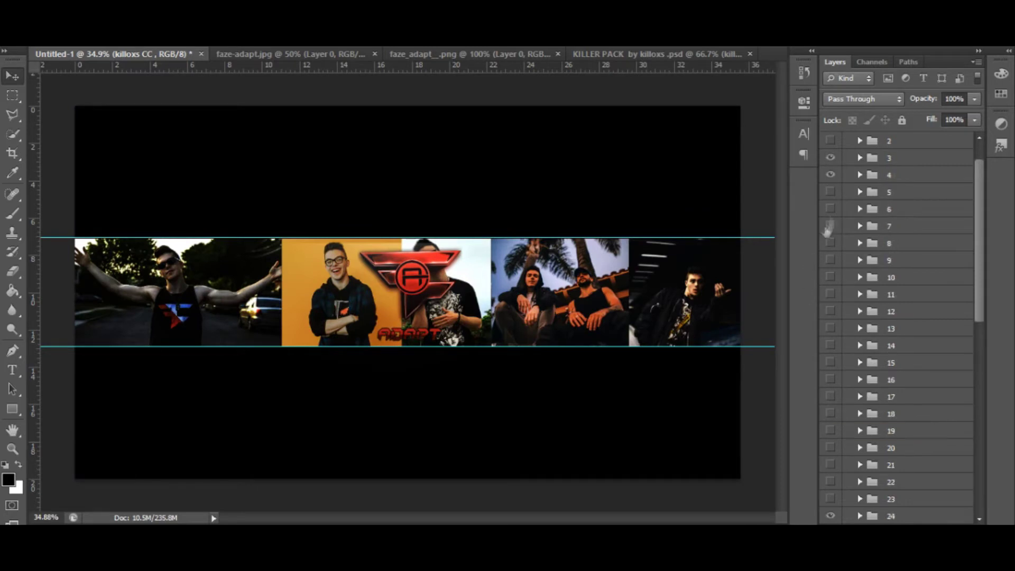
click(831, 175)
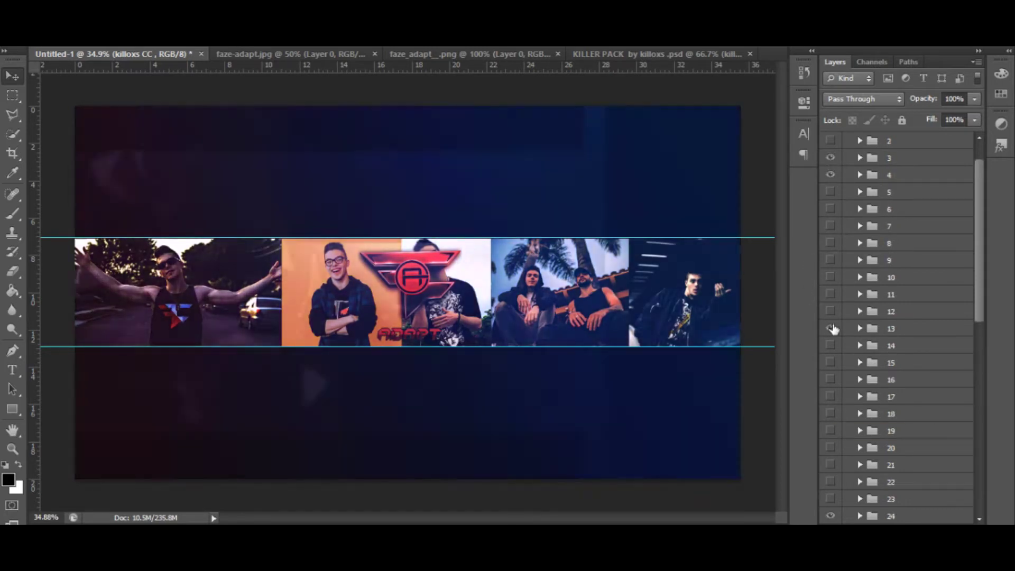
scroll(834, 329, down, 6)
click(830, 468)
click(832, 347)
Turn off the killoxs layer, collapse the killoxs CC group and move it below Group 1
scroll(838, 212, up, 2)
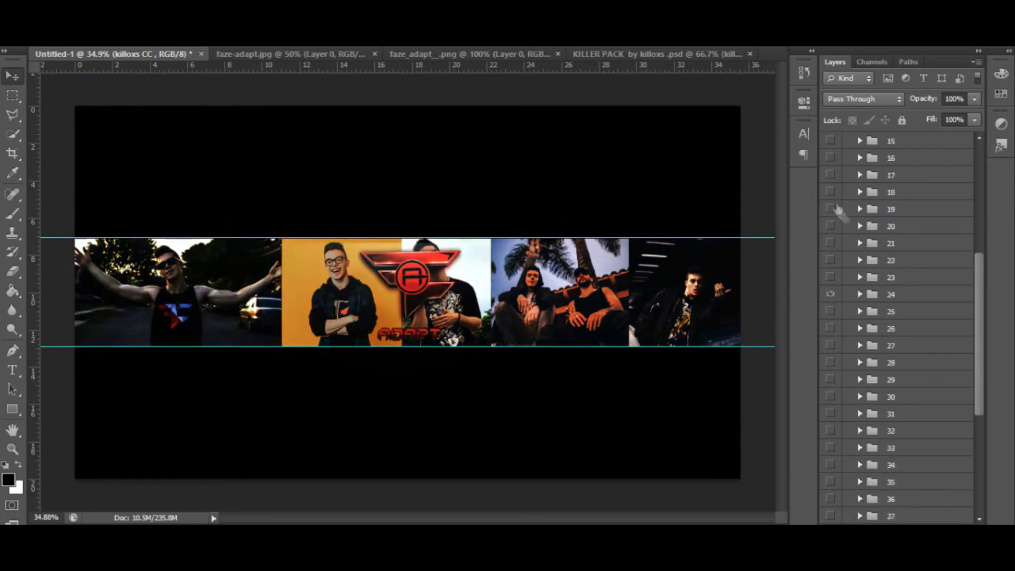
click(848, 141)
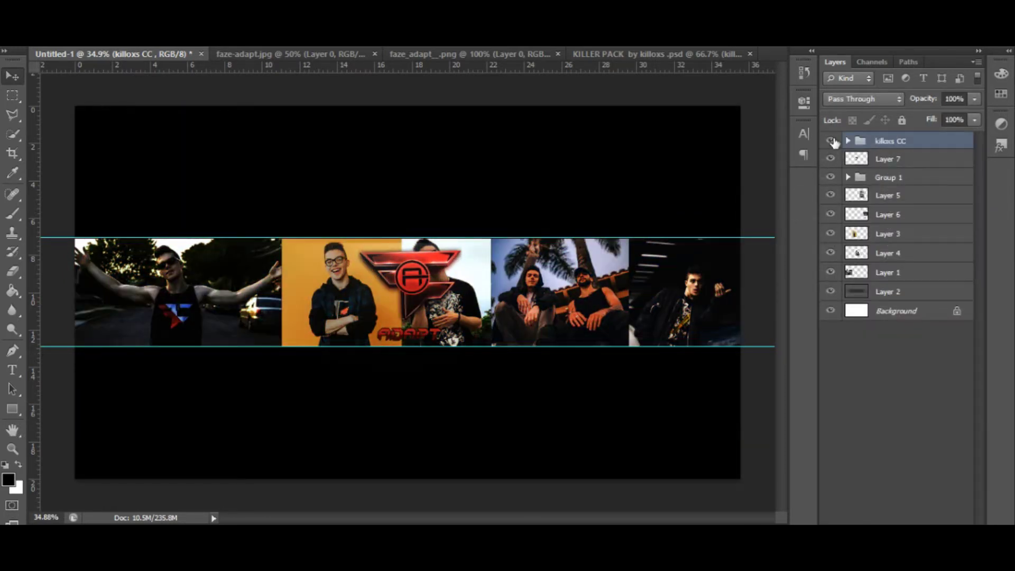
click(848, 142)
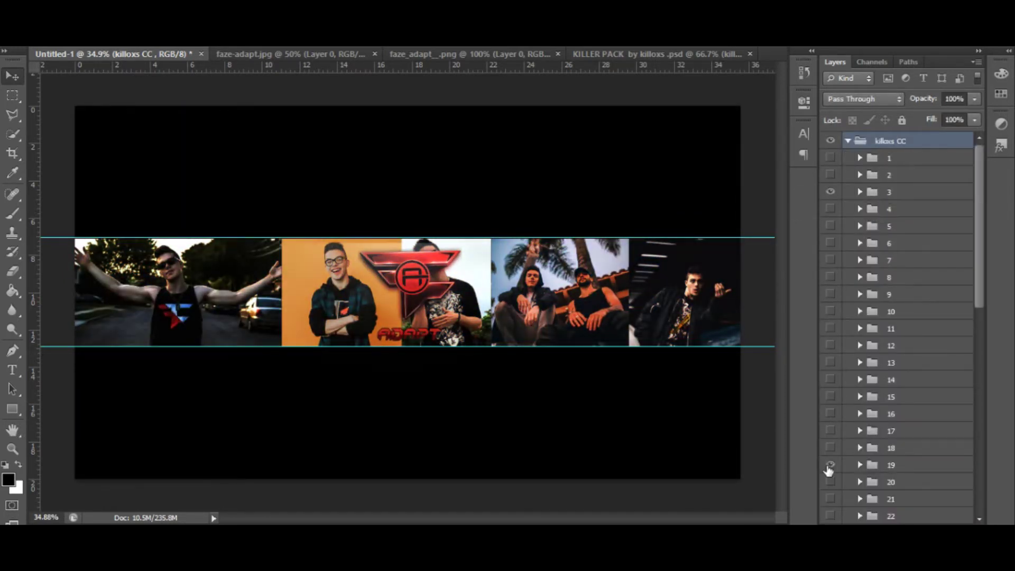
scroll(829, 470, down, 7)
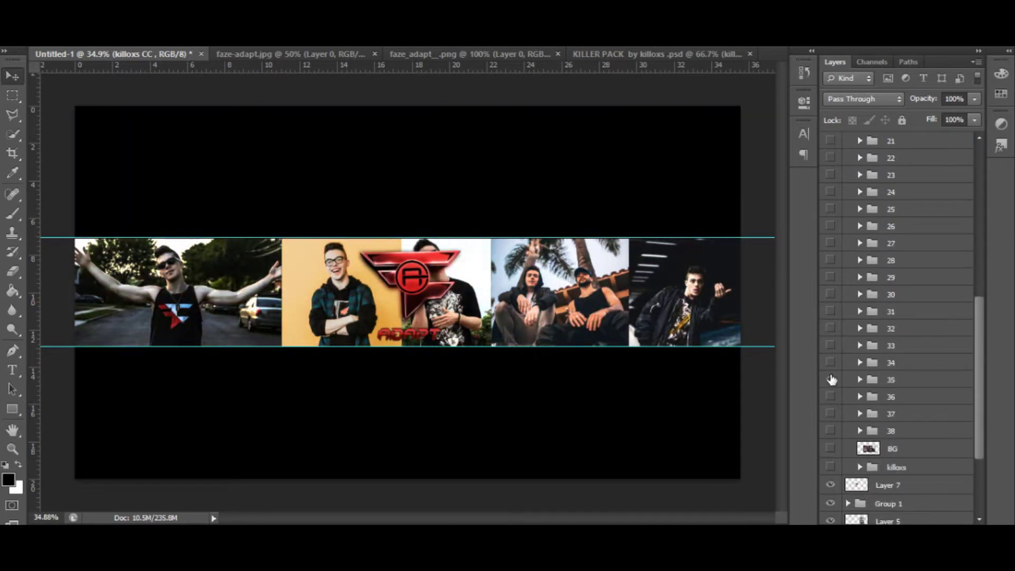
click(830, 467)
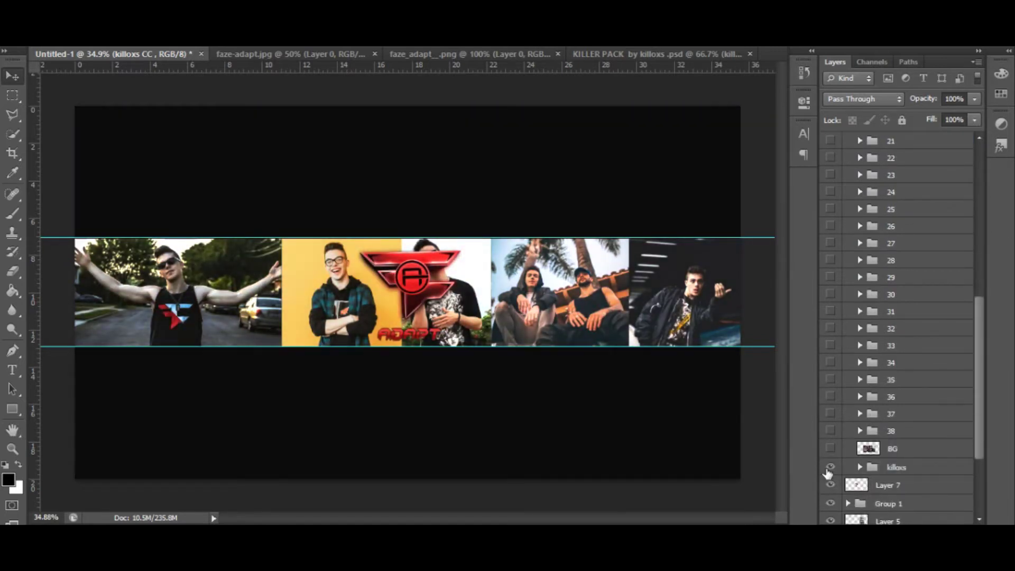
scroll(888, 264, up, 10)
click(847, 142)
mouse_move(893, 141)
mouse_down()
mouse_move(902, 189)
mouse_move(897, 180)
mouse_up()
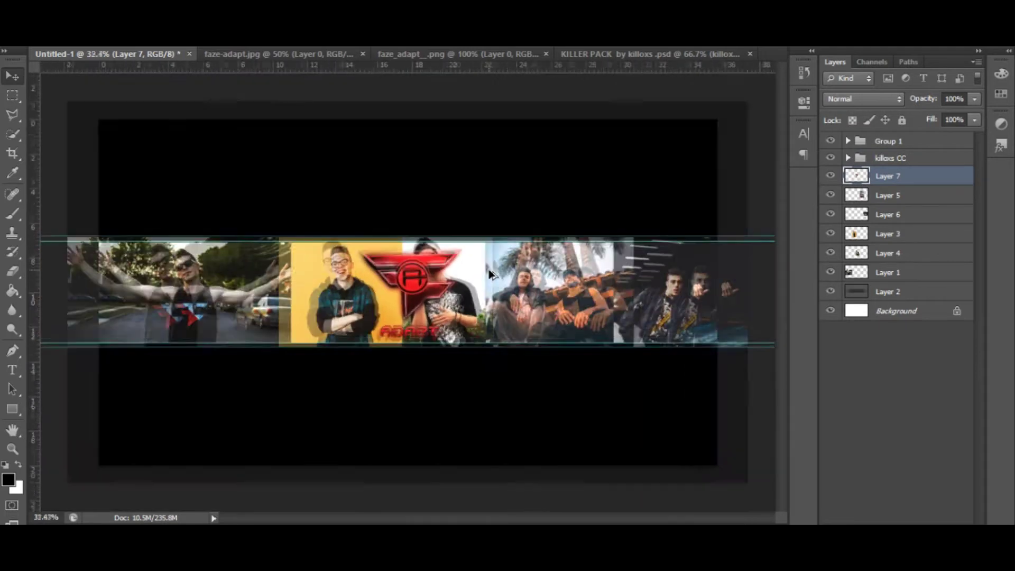
Try the blur filters on Layer 1 and apply a Motion Blur
click(230, 42)
click(428, 224)
click(230, 42)
click(888, 273)
click(230, 43)
click(407, 202)
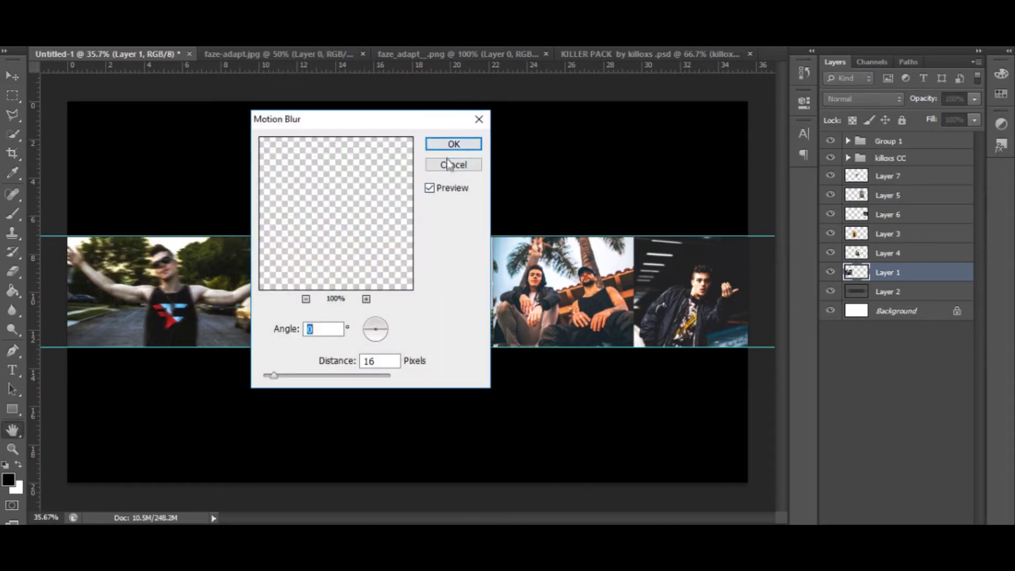
click(448, 165)
click(230, 43)
click(402, 197)
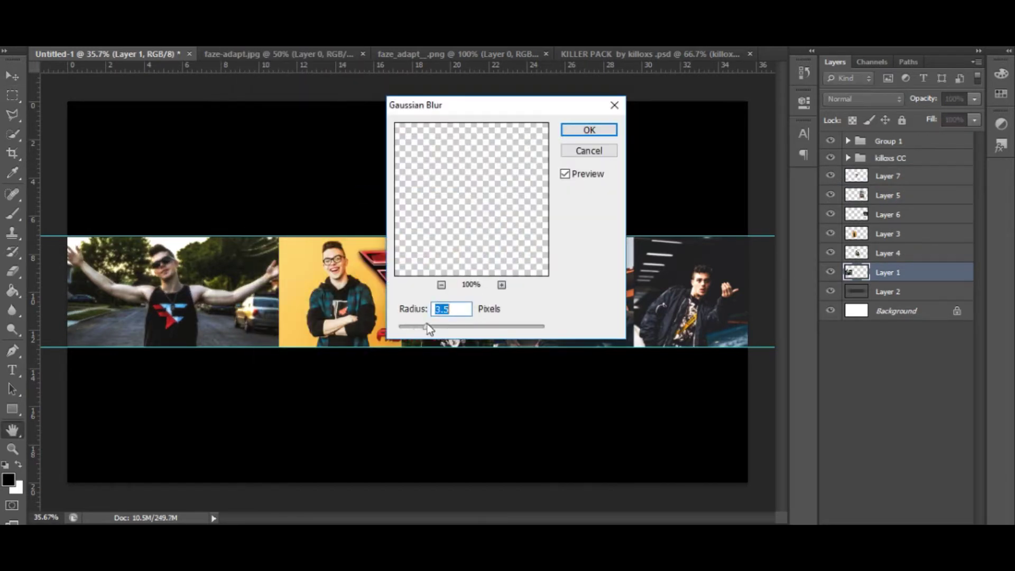
click(588, 151)
click(230, 43)
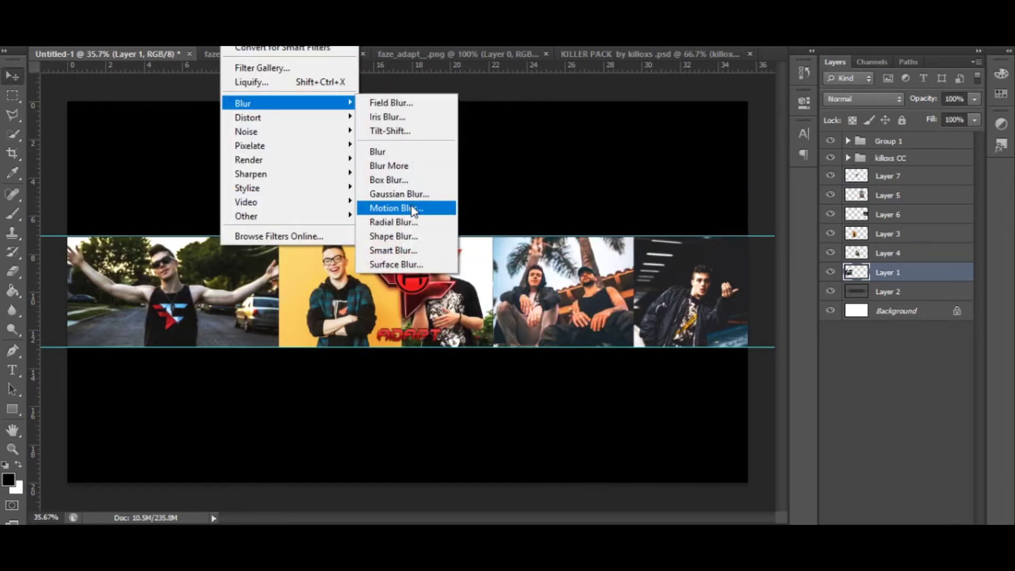
click(413, 208)
click(450, 148)
Apply a Gaussian Blur of radius 3.1 to Layer 4
click(888, 175)
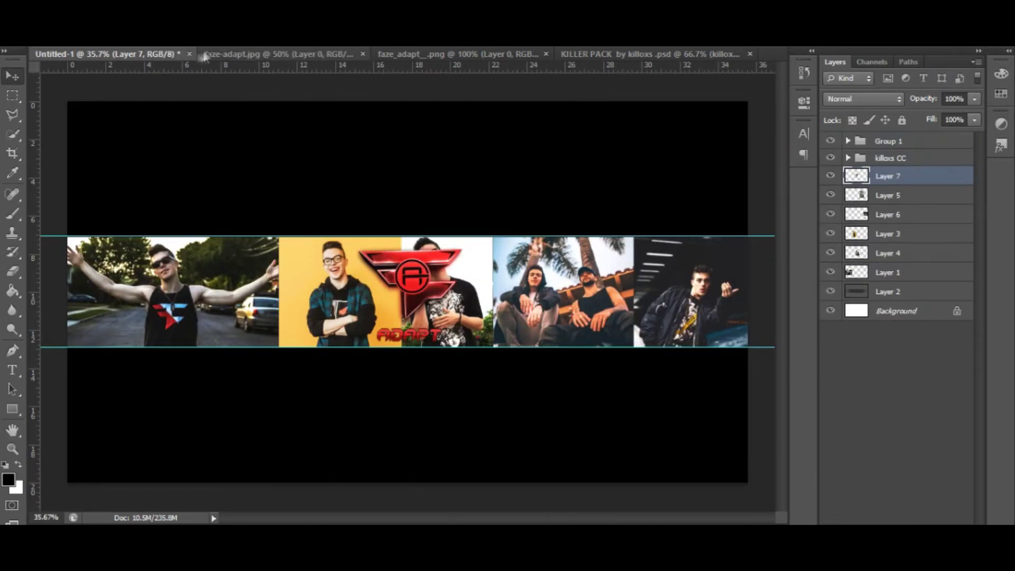
click(232, 42)
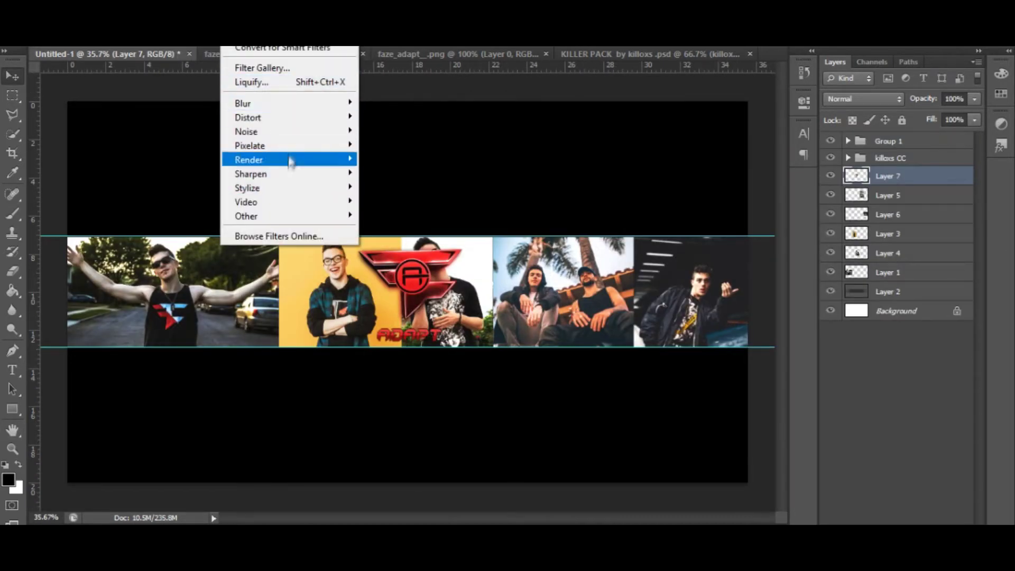
click(396, 191)
click(586, 152)
click(892, 291)
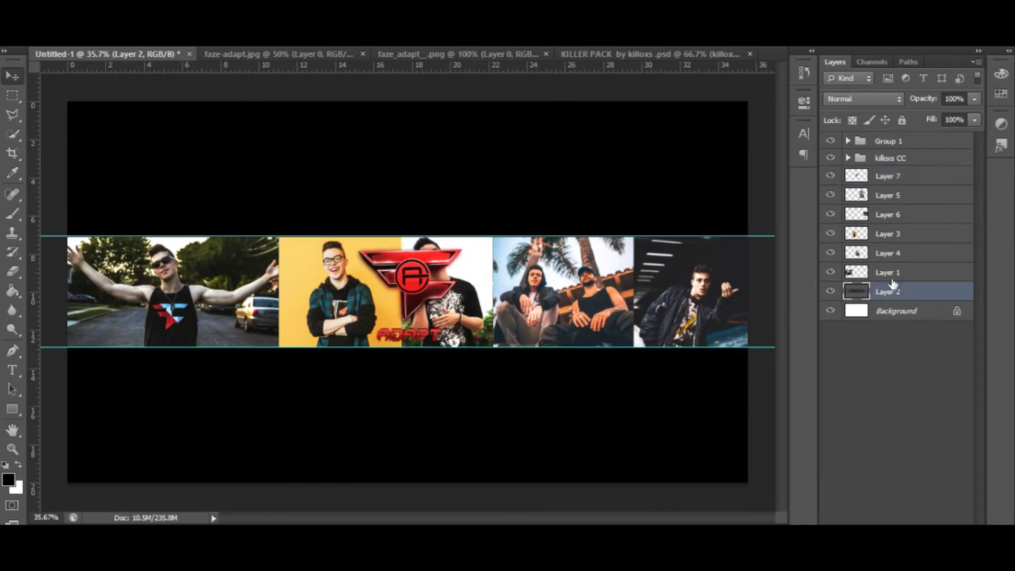
click(233, 42)
mouse_move(243, 103)
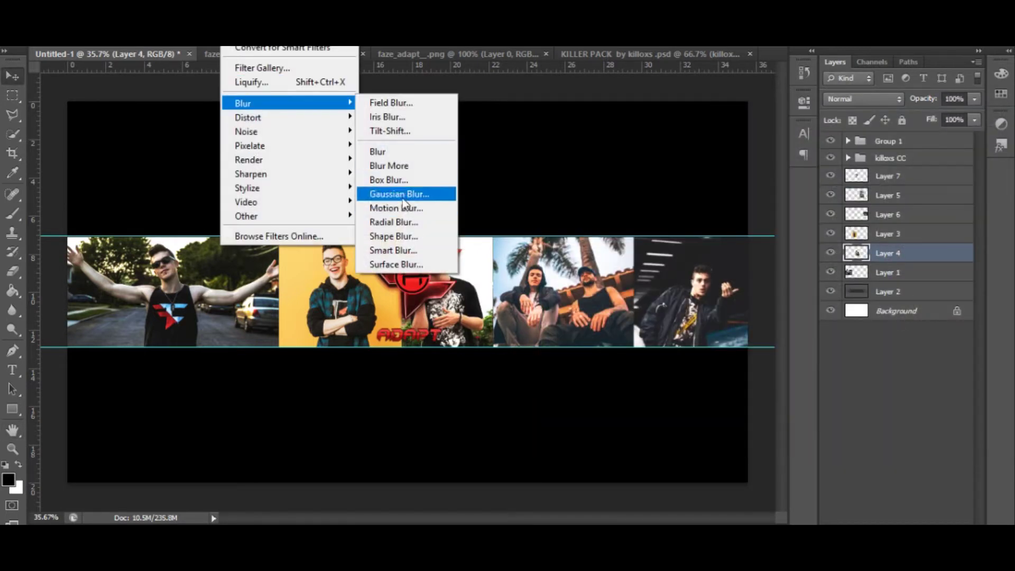
click(402, 195)
drag(476, 105, 613, 140)
drag(543, 362, 561, 363)
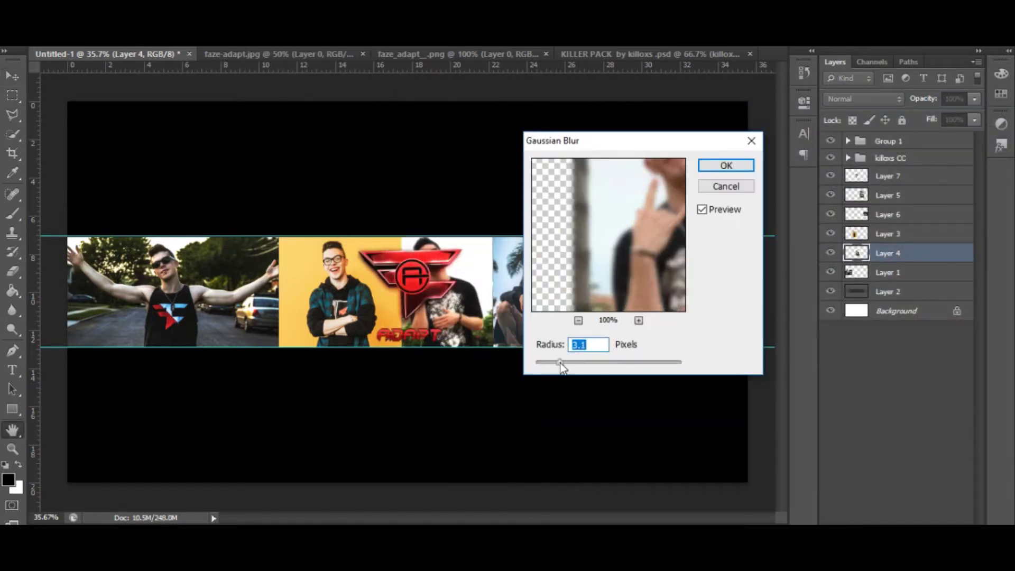
click(708, 166)
Apply the same Gaussian Blur to the Layer 1 photo
click(888, 272)
click(233, 43)
click(402, 195)
click(726, 165)
click(233, 40)
key(Escape)
Select Layers 6 and 5 and zoom out to view the whole banner
click(935, 213)
shift+click(886, 196)
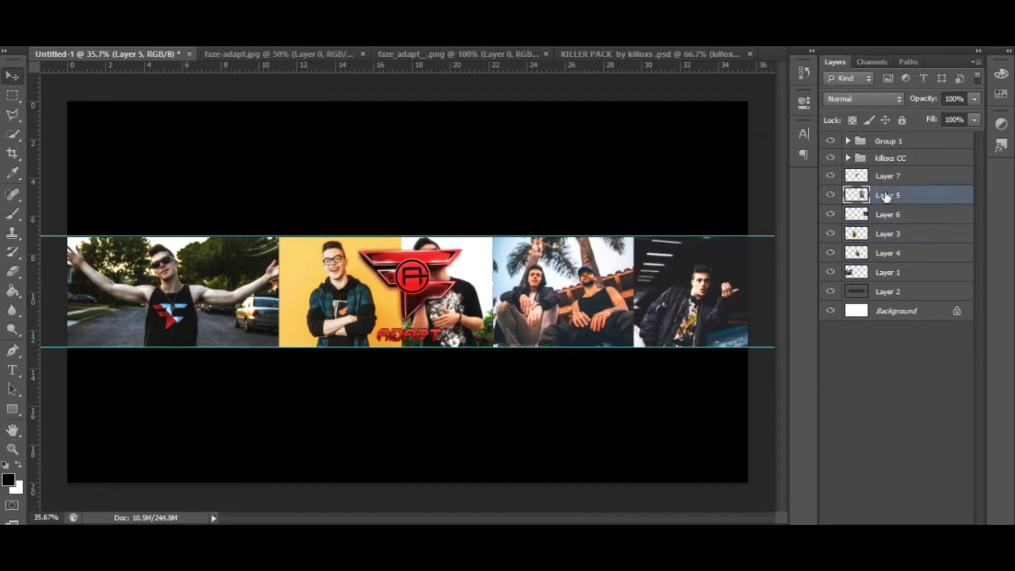
key(ctrl+minus)
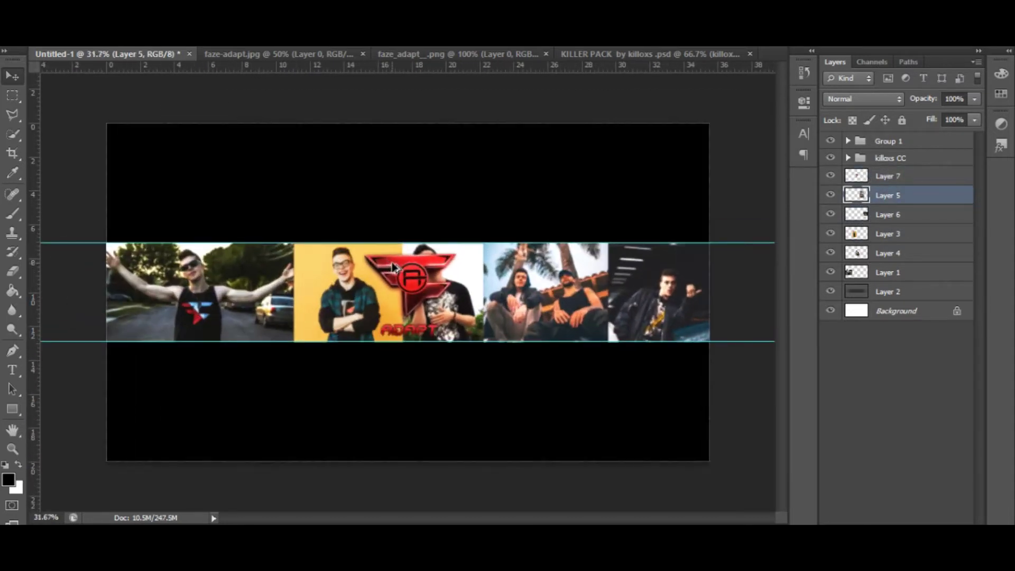
On a new layer above Layer 7, shade the photo strip's ends soft black at 47% opacity
key(ctrl+shift+alt+n)
drag(888, 195, 894, 175)
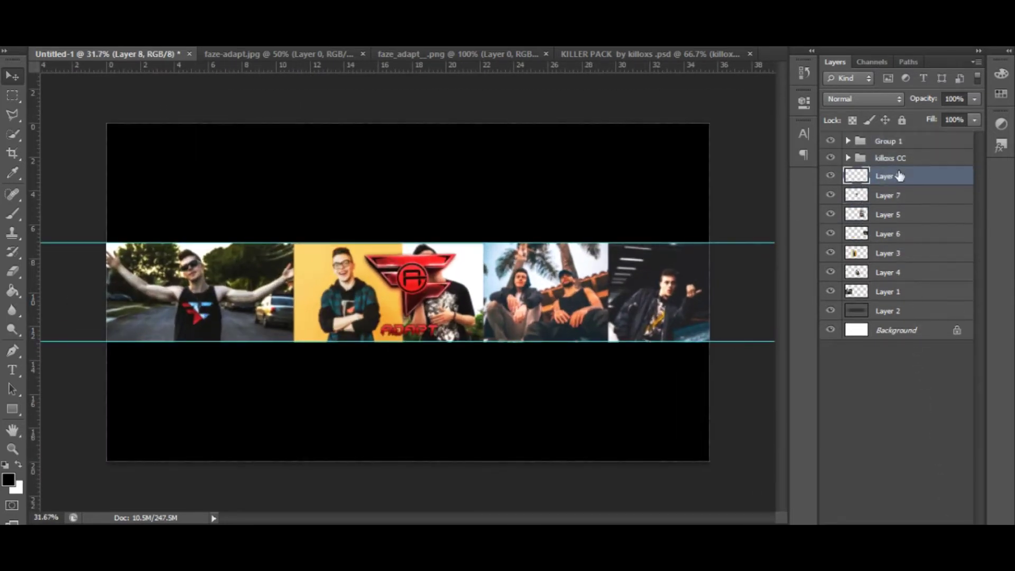
right_click(121, 85)
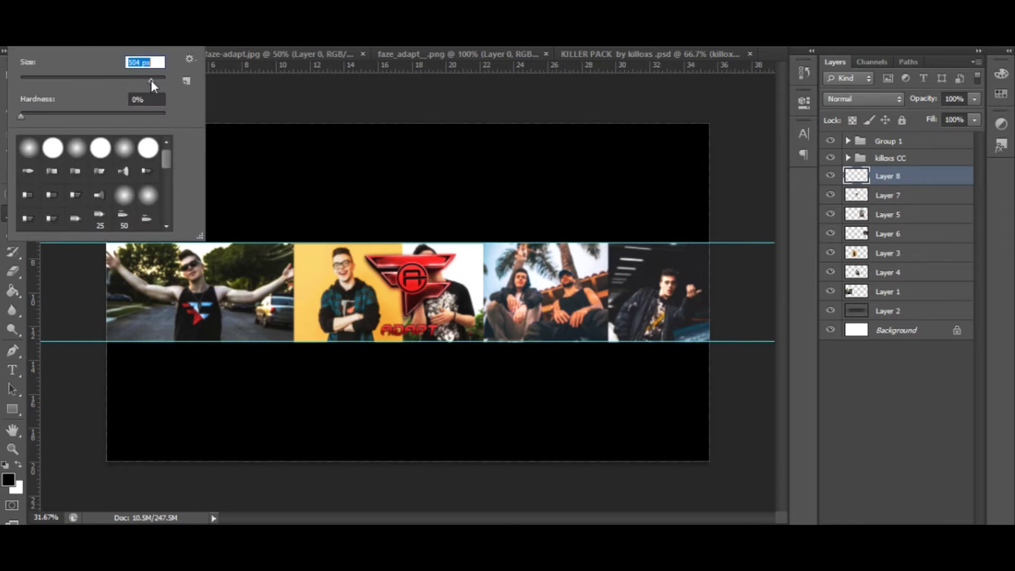
key(Return)
drag(182, 148, 761, 180)
key(ctrl+z)
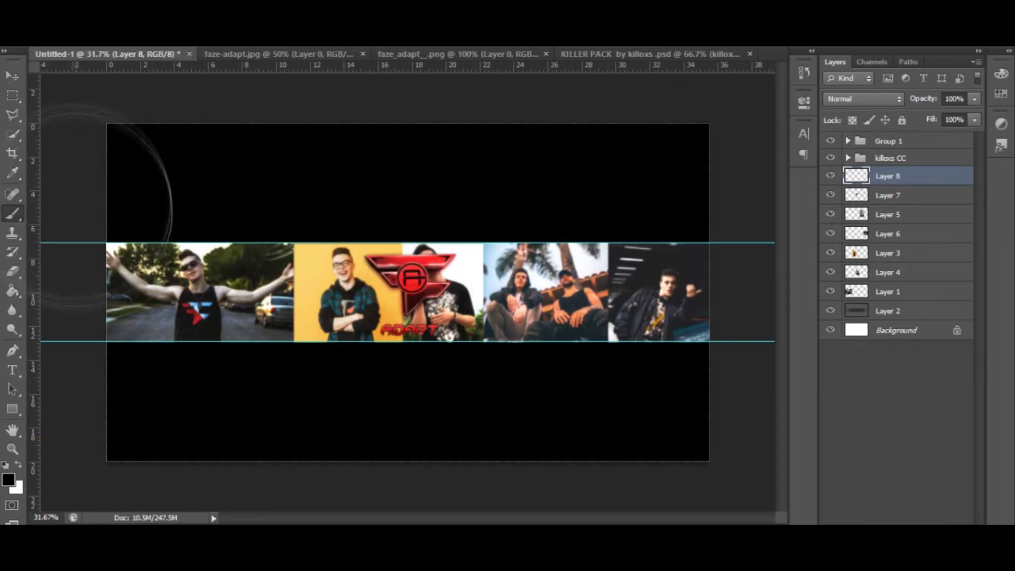
drag(90, 158, 106, 370)
drag(677, 148, 682, 370)
right_click(917, 176)
drag(974, 99, 937, 128)
click(973, 101)
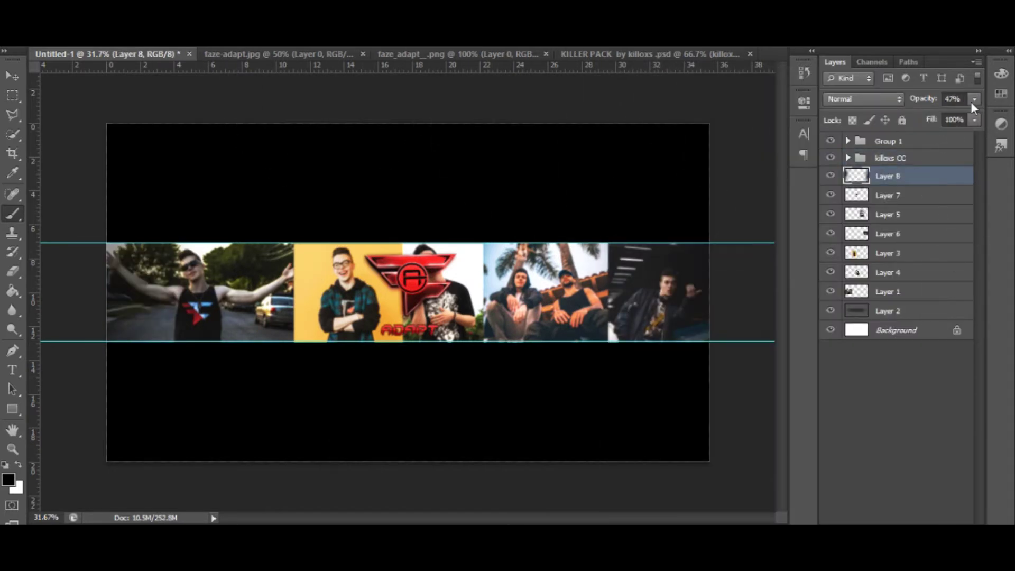
Add Layer 9 at 66% opacity with white as paint colour, and nudge the FaZe logo slightly
key(ctrl+shift+alt+n)
click(18, 464)
drag(965, 116, 956, 123)
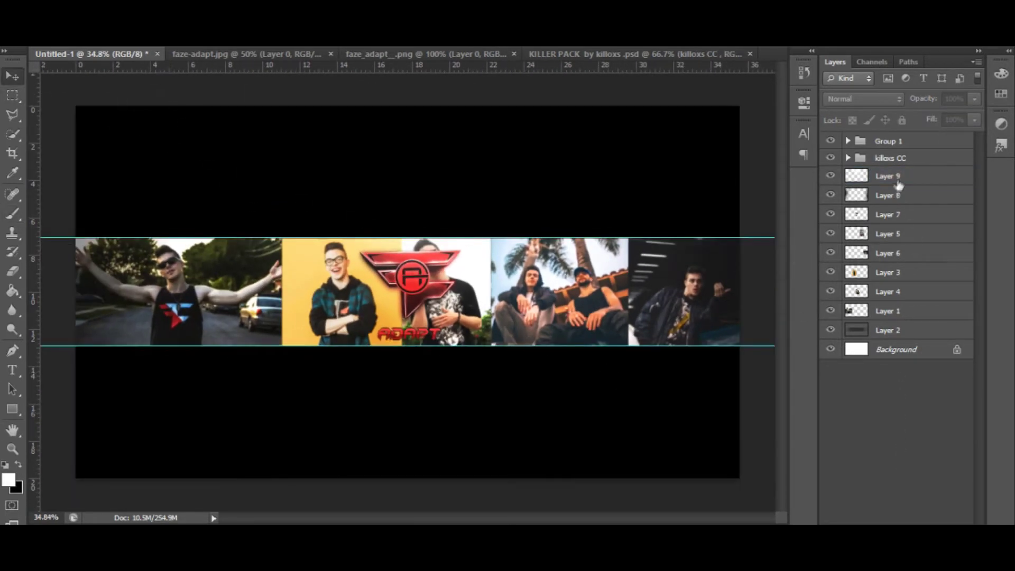
click(888, 214)
drag(419, 301, 415, 299)
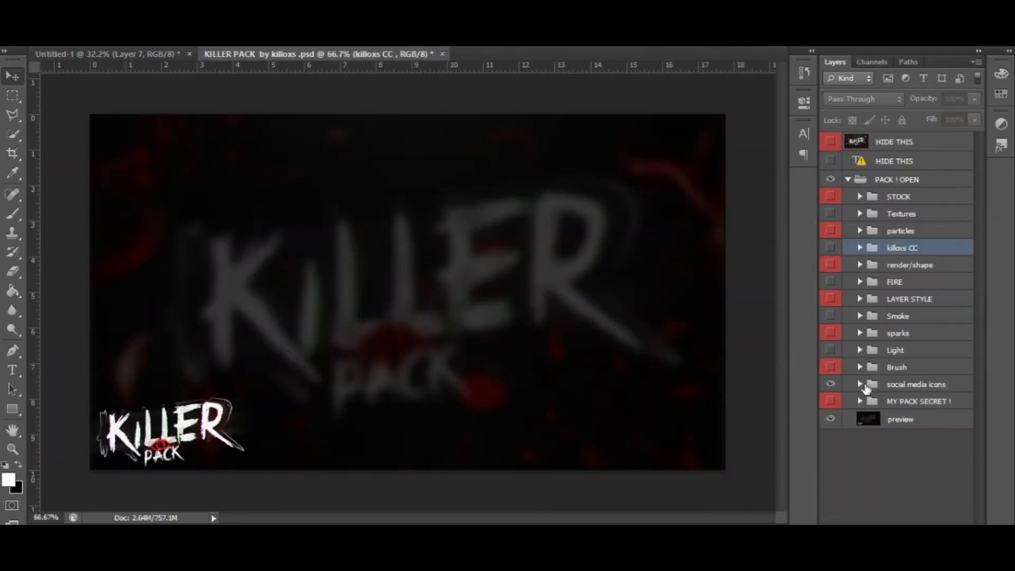
Bring the Twitter icon from the KILLER PACK social media icons into the banner
click(860, 384)
click(830, 402)
click(873, 401)
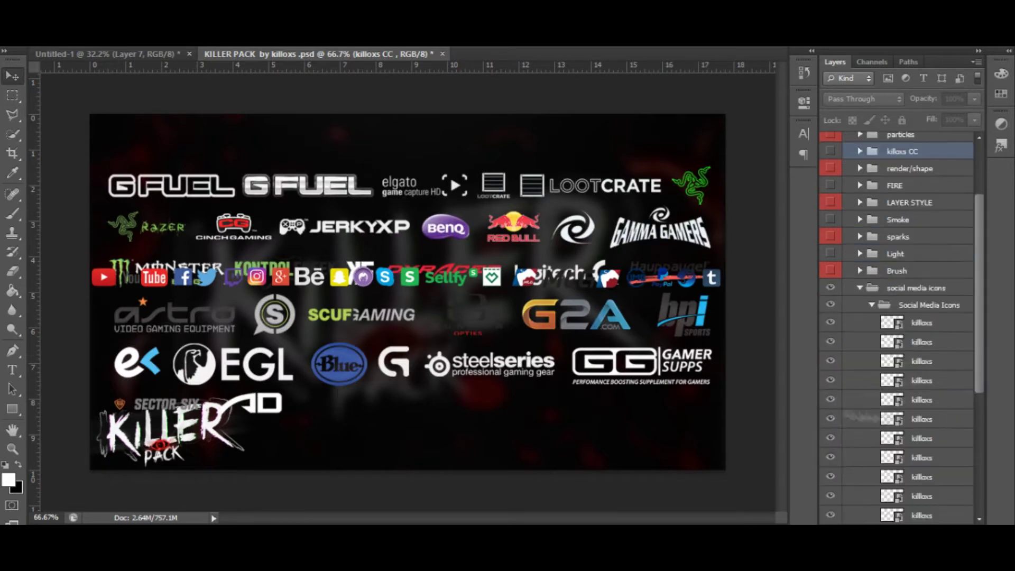
scroll(841, 370, down, 2)
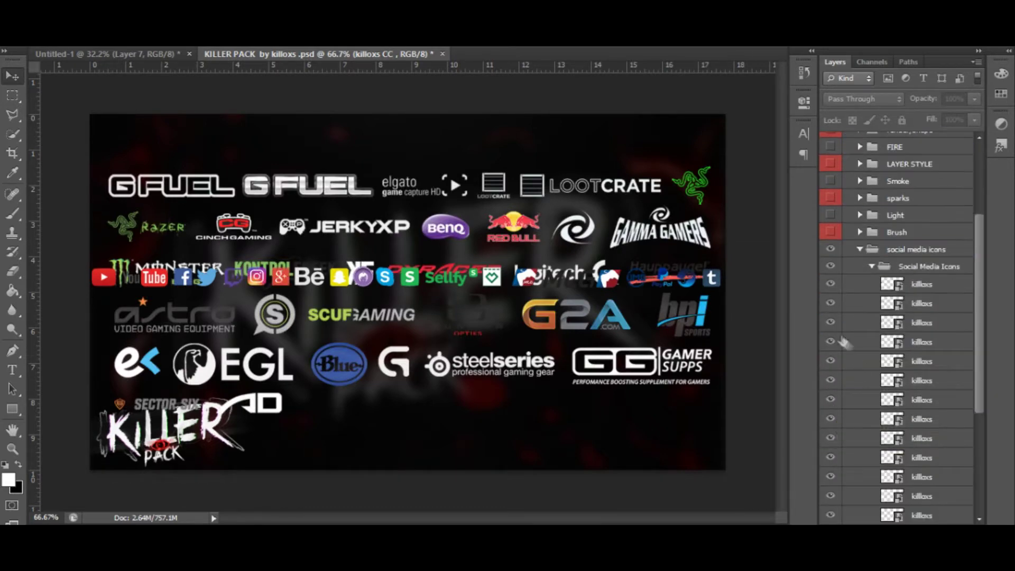
click(851, 342)
click(164, 55)
mouse_move(222, 309)
mouse_down()
mouse_move(317, 249)
mouse_move(289, 276)
mouse_up()
key(ctrl+t)
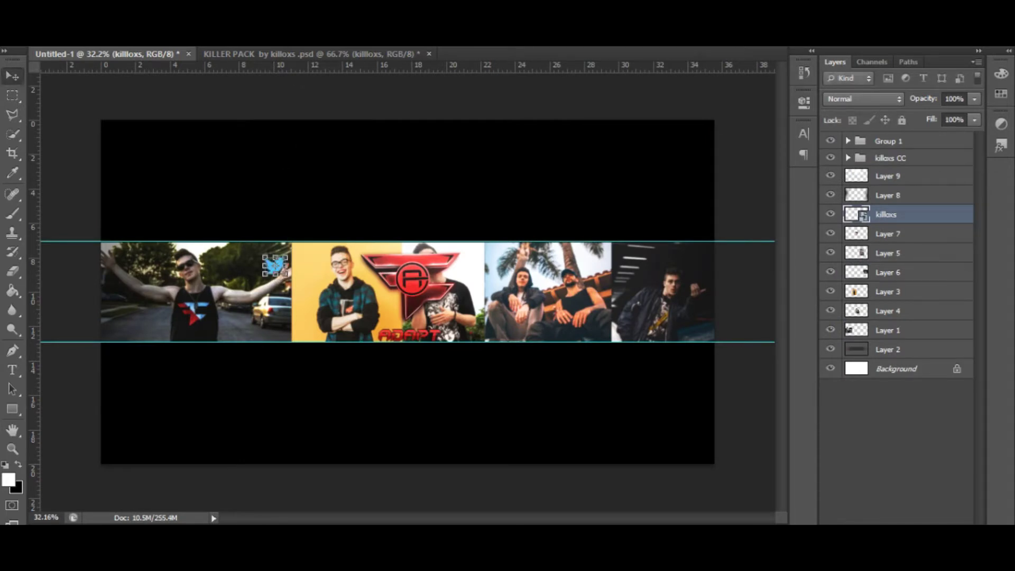
Add two vertical guides at the safe-area edge, temporarily raising the safe-area template
drag(899, 349, 899, 168)
drag(33, 320, 222, 320)
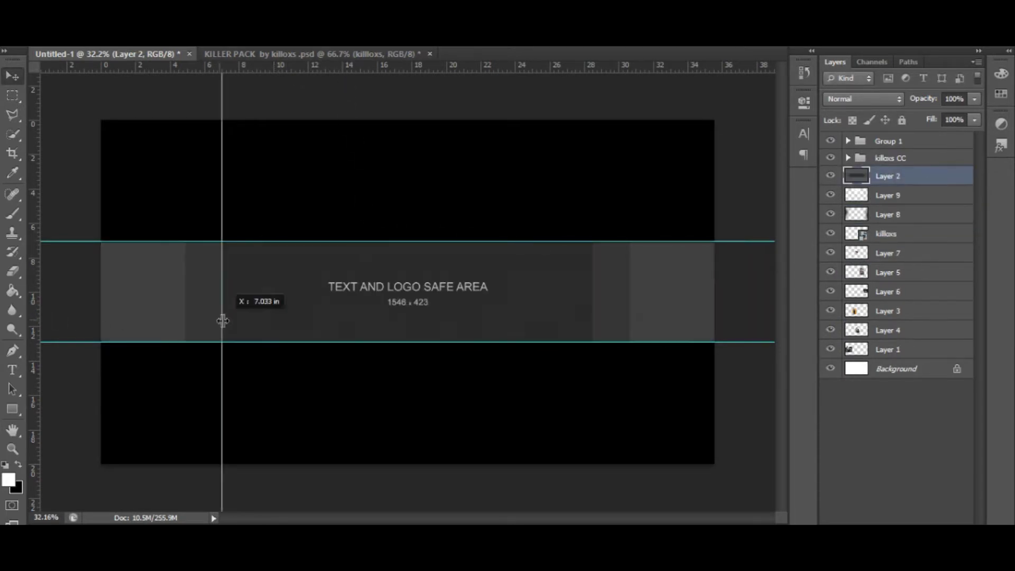
drag(33, 296, 185, 317)
drag(899, 176, 910, 359)
Move the Twitter bird left onto the banner's left photo beside the guides
drag(247, 274, 242, 279)
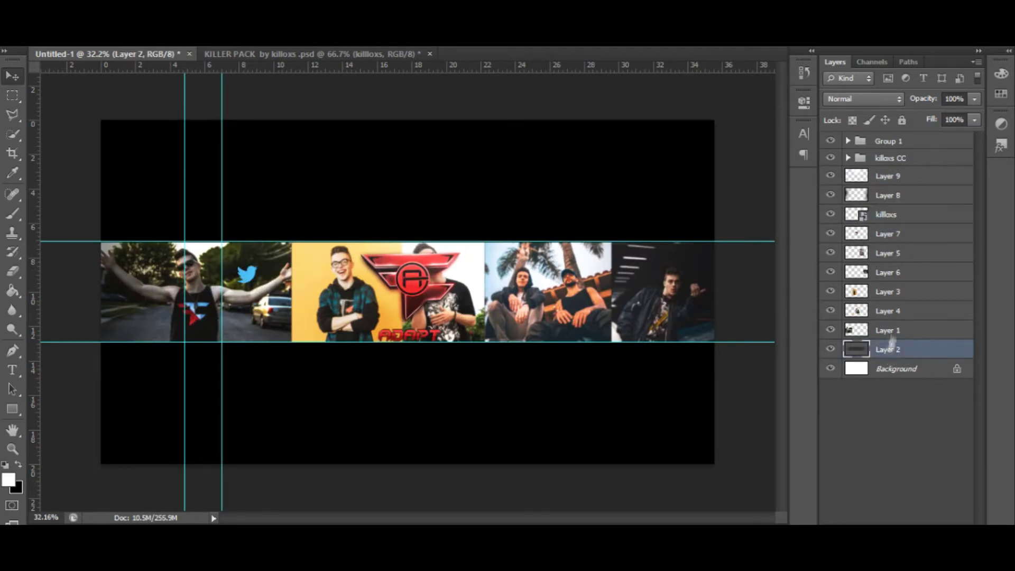
click(909, 180)
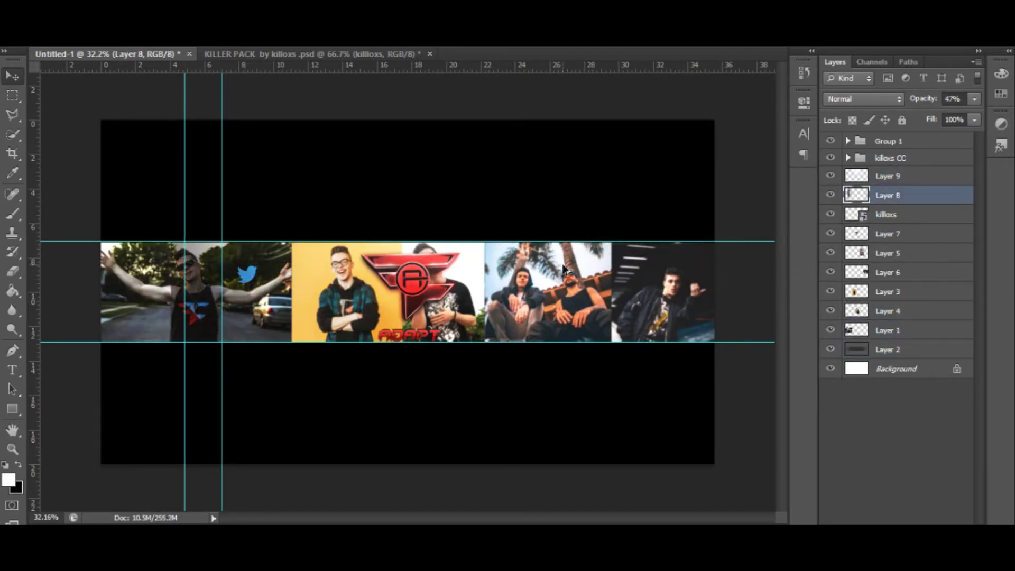
right_click(246, 279)
click(302, 267)
right_click(253, 283)
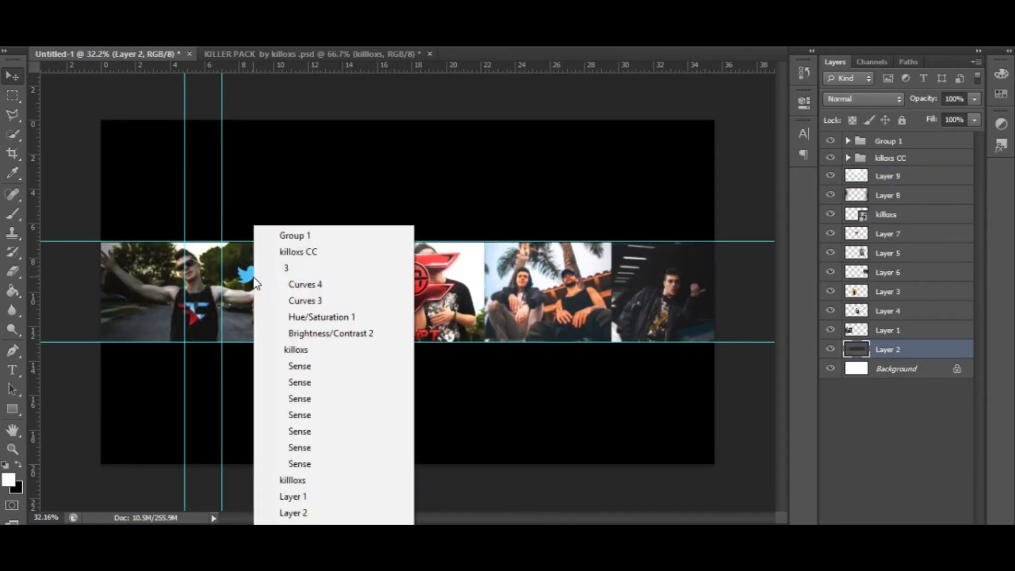
click(317, 480)
scroll(249, 279, up, 4)
drag(248, 278, 181, 264)
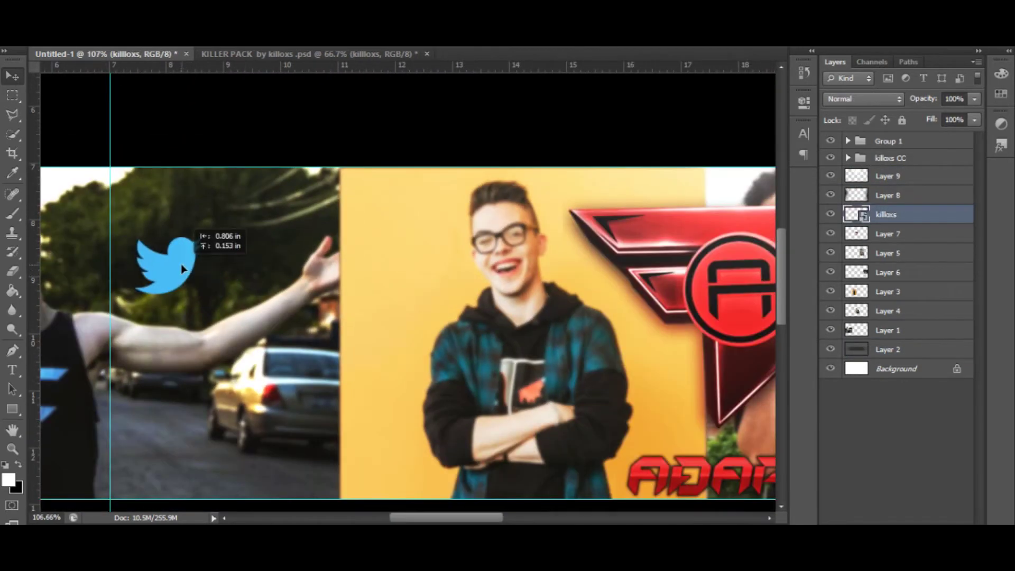
key(ctrl+Tab)
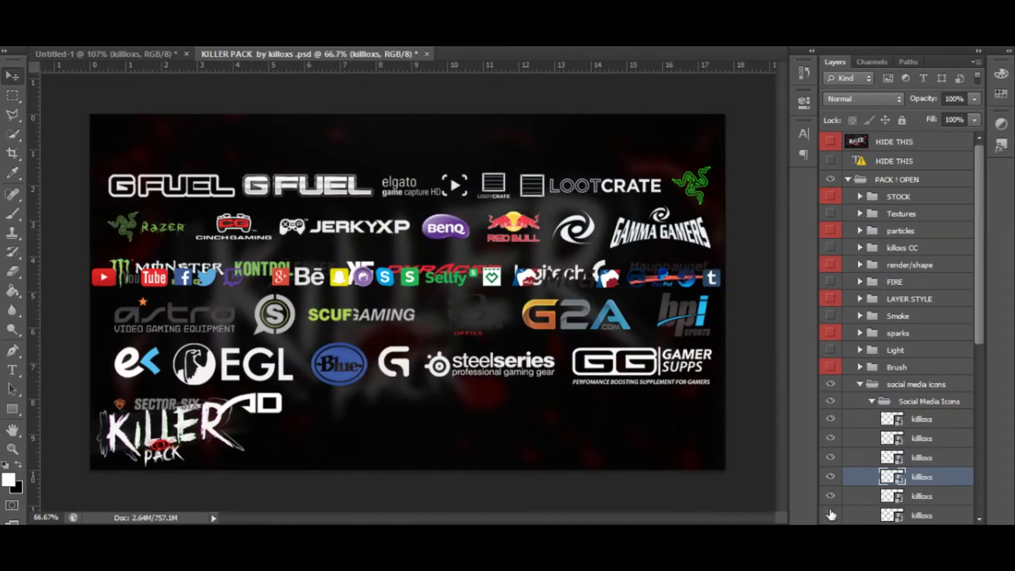
Bring the Instagram icon into the banner and position it under the Twitter bird
click(831, 515)
scroll(916, 511, down, 1)
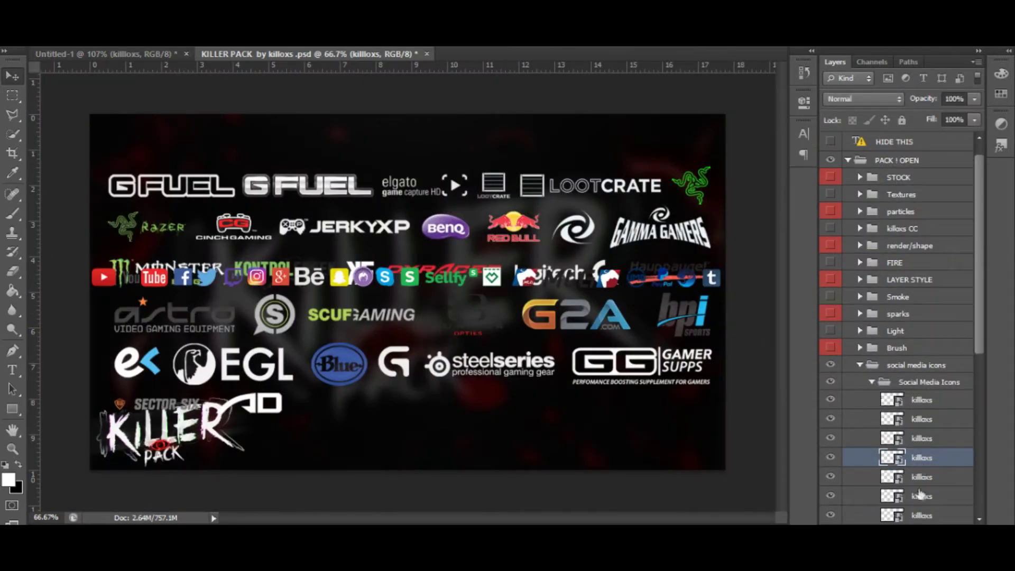
click(920, 495)
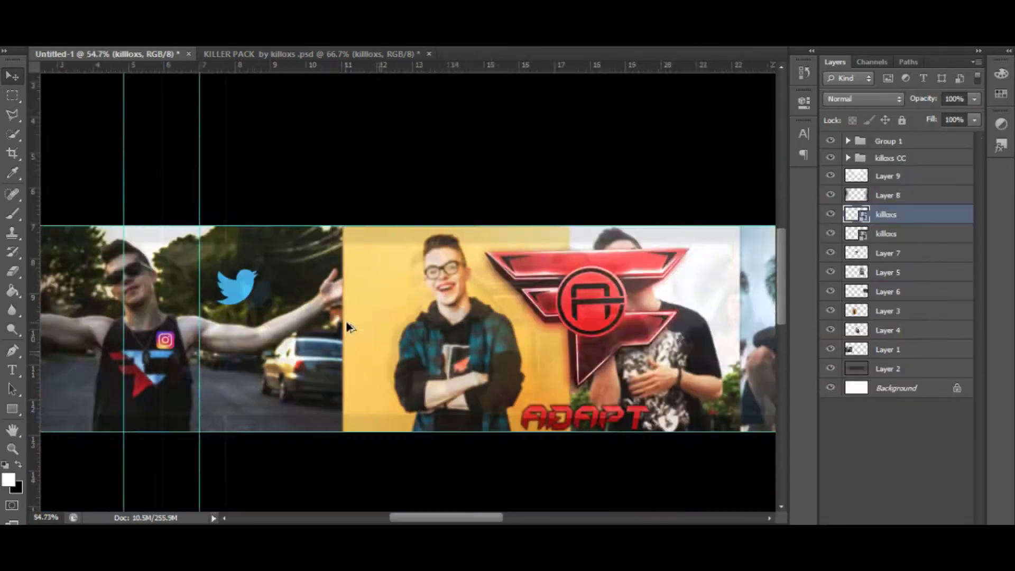
mouse_move(257, 277)
mouse_down()
mouse_move(186, 329)
mouse_move(195, 342)
mouse_move(244, 317)
mouse_move(239, 334)
mouse_up()
key(ctrl+t)
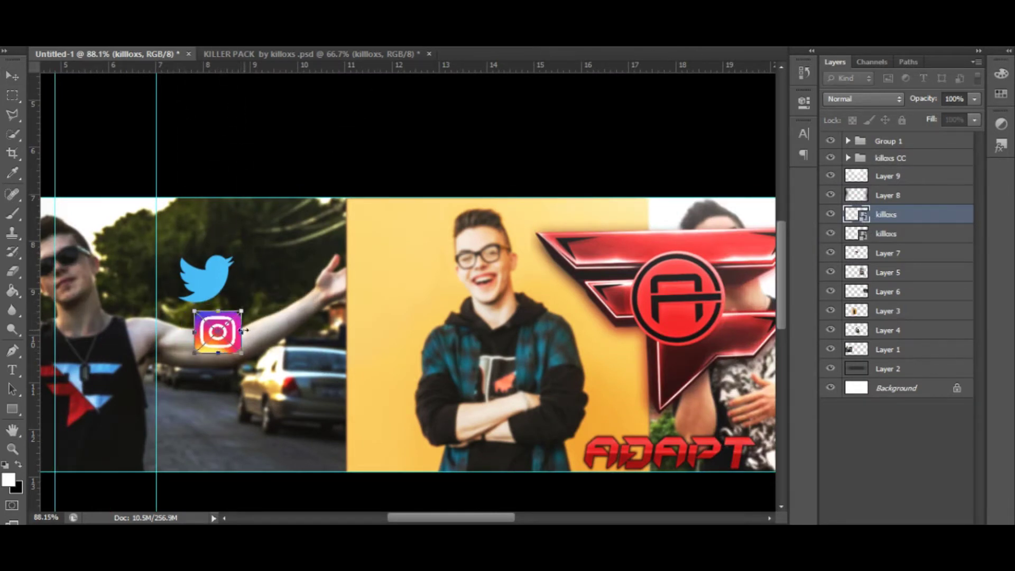
drag(219, 331, 206, 334)
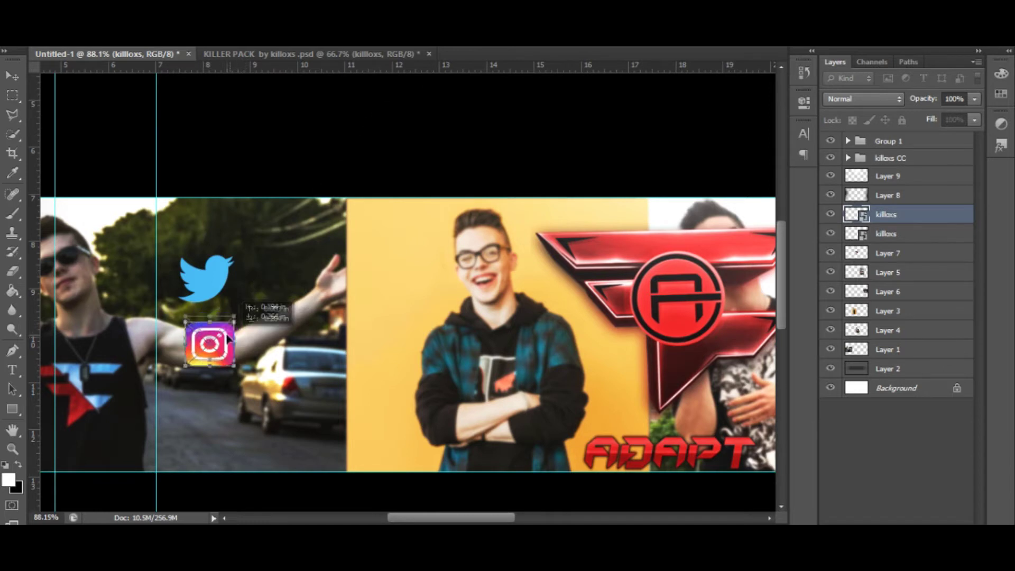
key(Return)
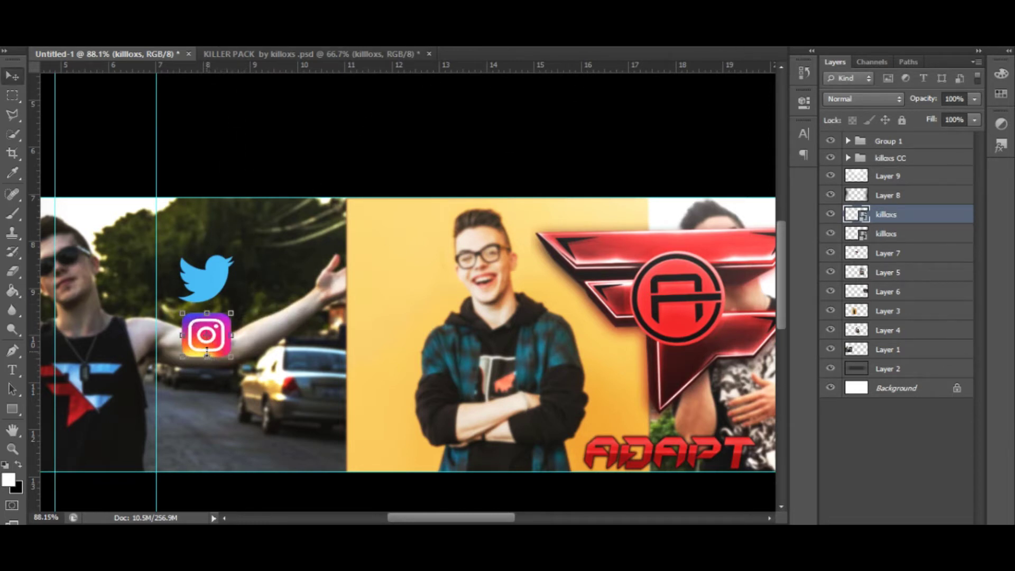
drag(207, 352, 207, 349)
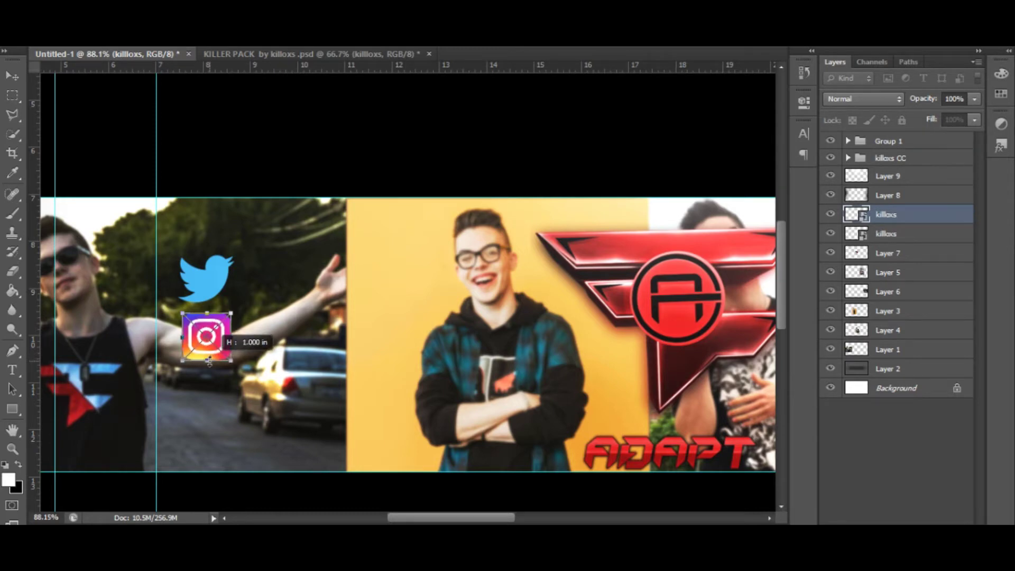
key(Return)
Shrink the Instagram icon and the Twitter bird to a matching size
scroll(178, 83, down, 5)
scroll(179, 84, up, 8)
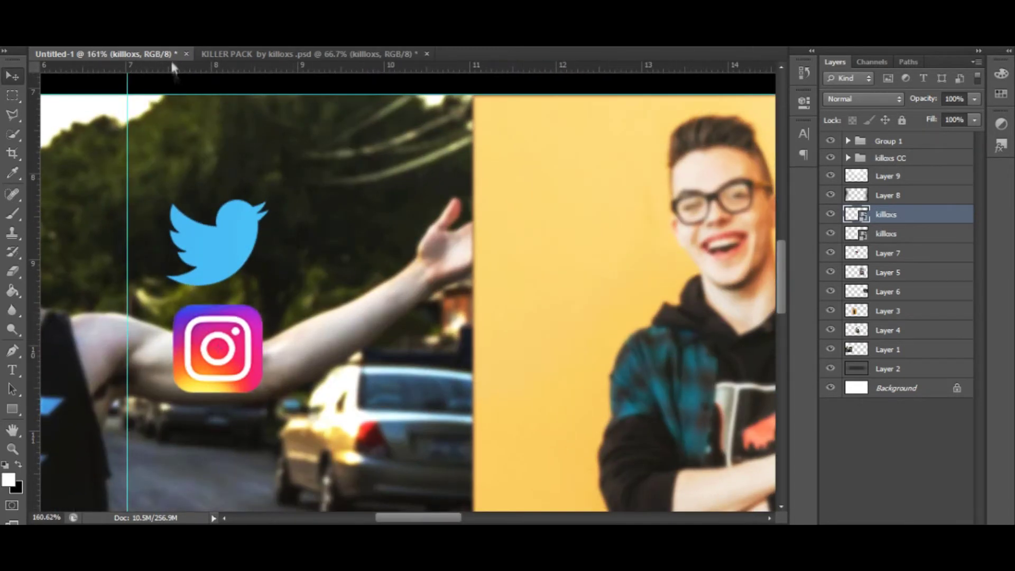
drag(262, 305, 241, 324)
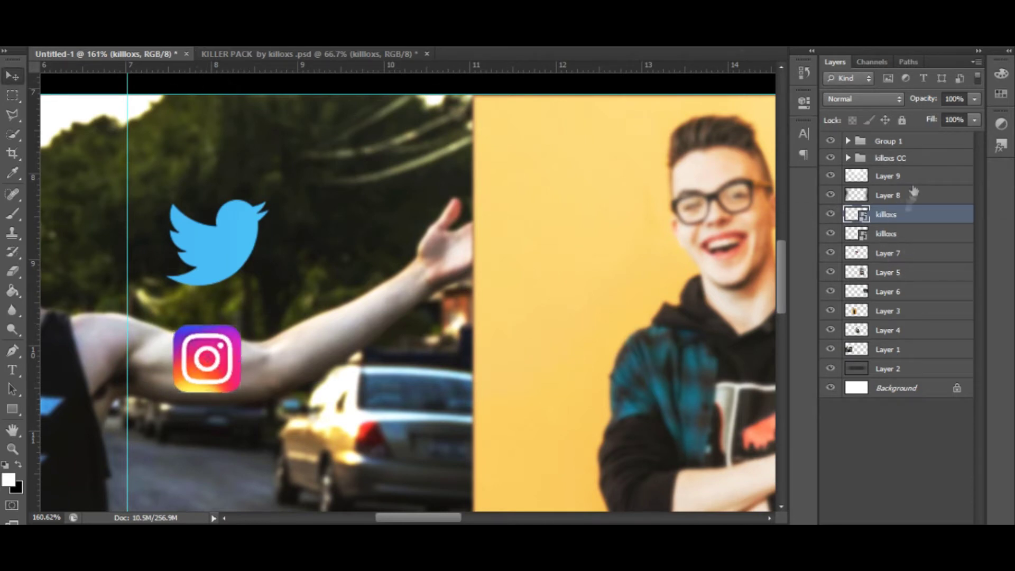
click(893, 233)
key(ctrl+t)
drag(268, 200, 239, 224)
key(Return)
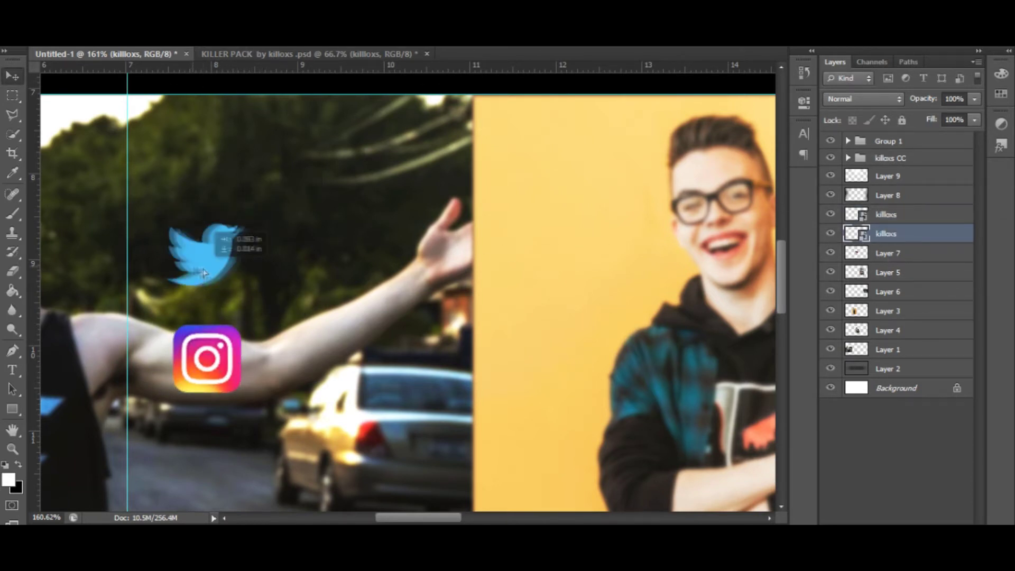
Nudge the Instagram icon into alignment beneath the Twitter bird
scroll(566, 317, down, 4)
scroll(180, 344, up, 3)
scroll(180, 344, up, 3)
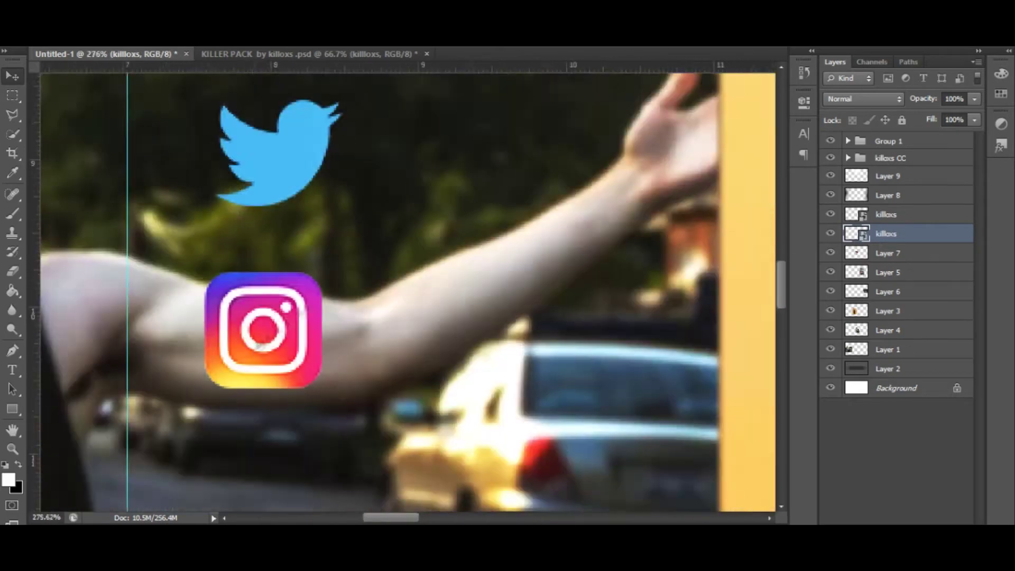
click(916, 213)
drag(248, 328, 262, 318)
scroll(483, 209, down, 10)
Start a text layer beside the icons and look up the 'faze ada' Twitter profile
key(t)
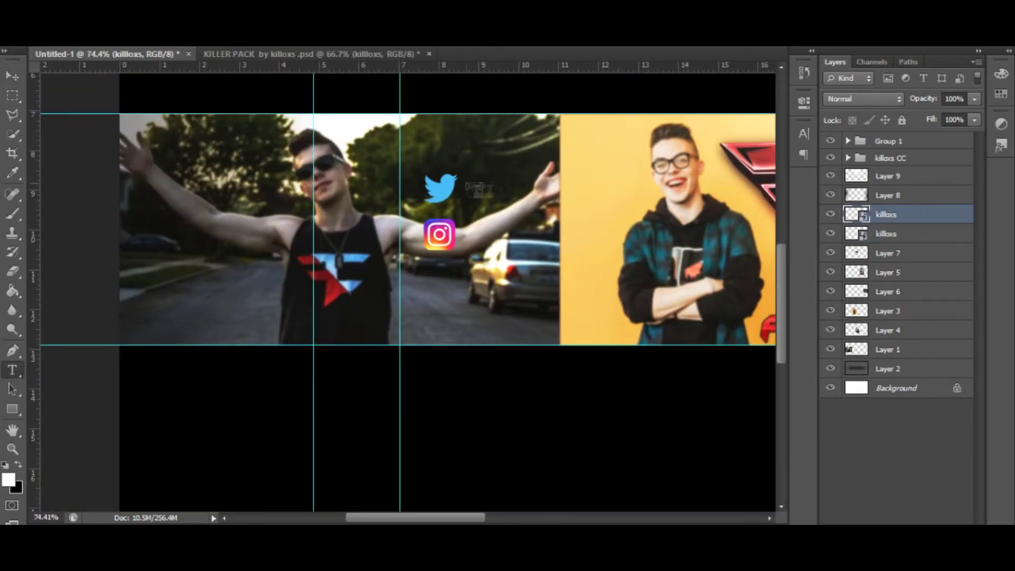
click(481, 183)
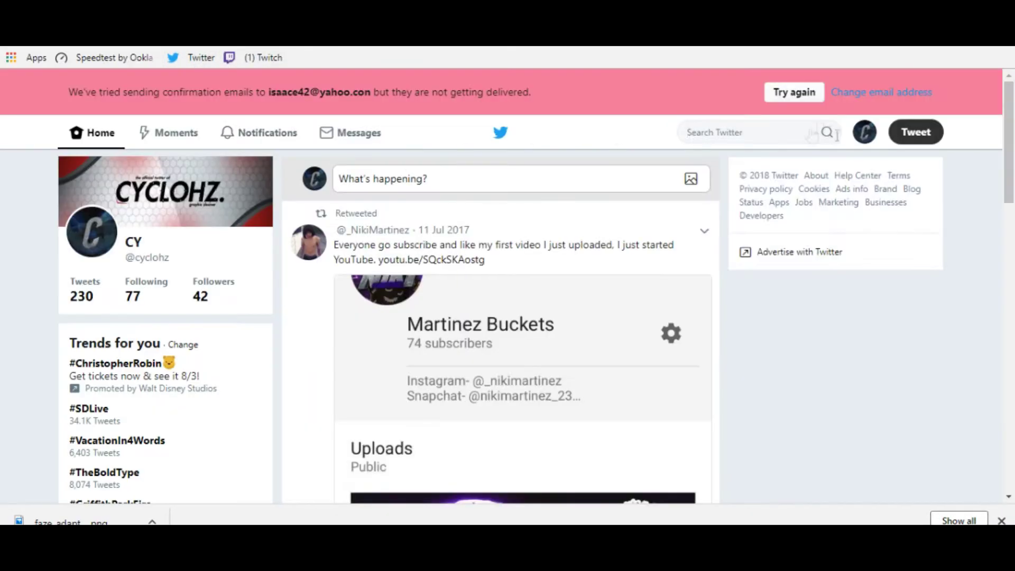
click(751, 132)
text(faze ada)
click(730, 173)
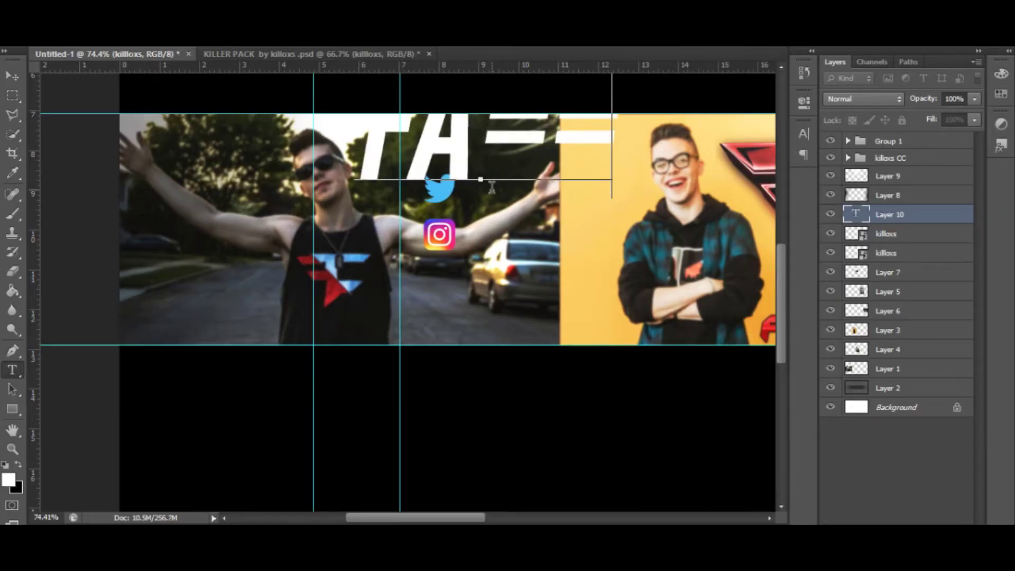
Choose a font for the handle text from the font list
click(137, 37)
scroll(169, 171, down, 10)
scroll(177, 402, down, 15)
scroll(177, 273, up, 5)
scroll(183, 246, up, 15)
scroll(177, 317, up, 10)
scroll(177, 317, up, 5)
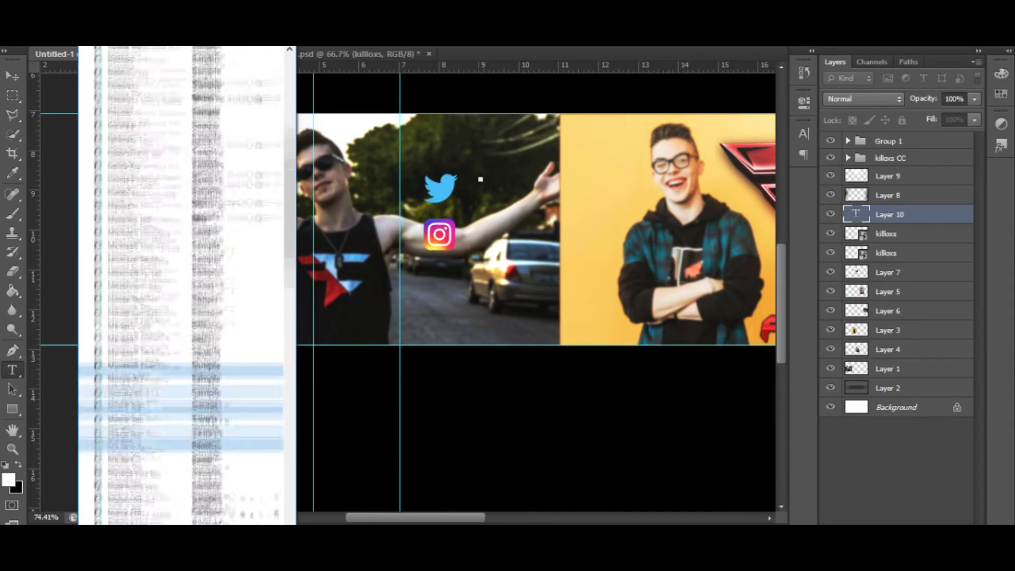
click(295, 193)
Type 'FaZe Adapt', commit it, and scale the text down beside the Twitter icon
text(FaZe)
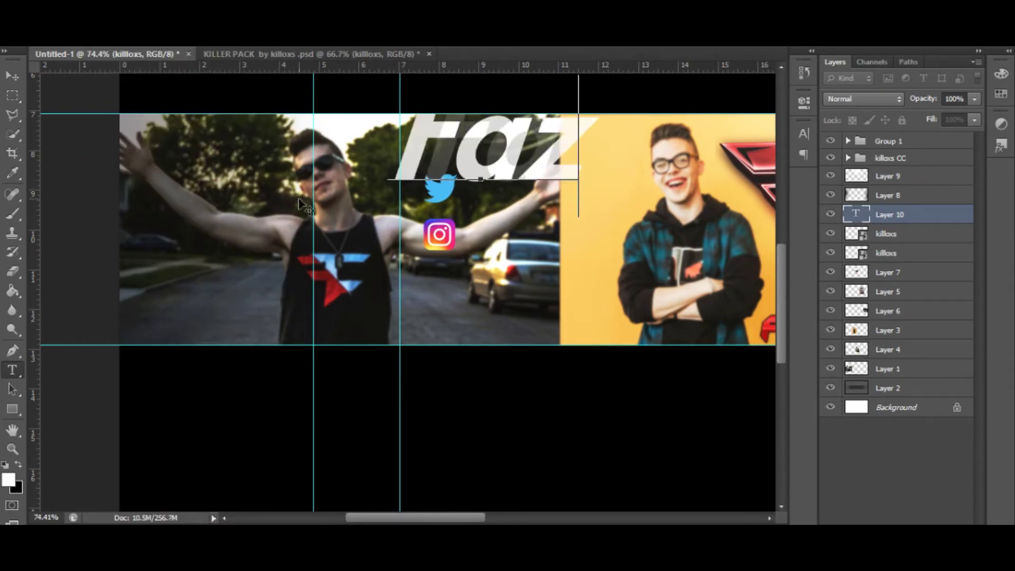
text( Asap)
key(BackSpace)
key(BackSpace)
key(BackSpace)
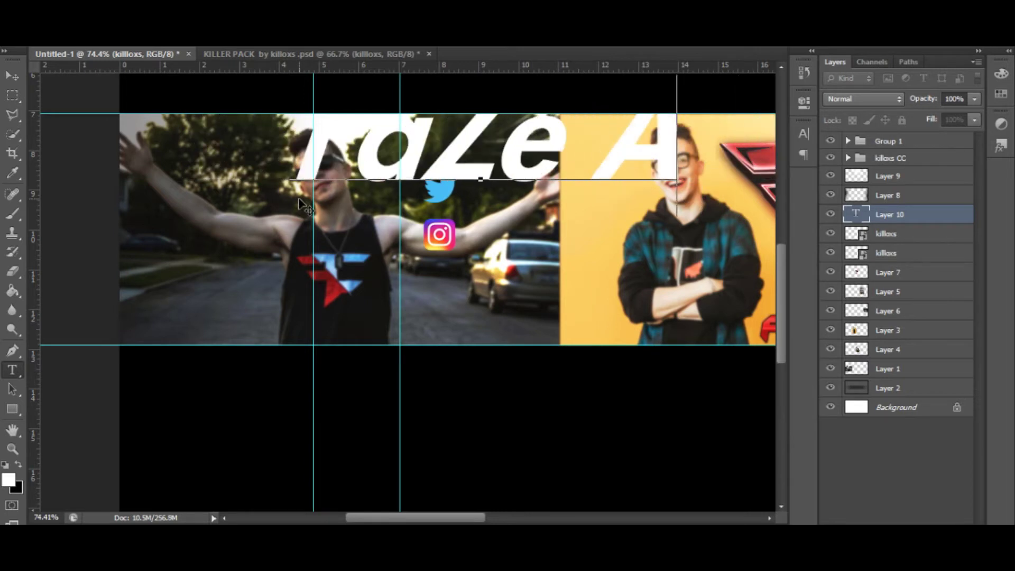
text(dapt)
key(ctrl+0)
click(18, 79)
mouse_move(526, 315)
mouse_down()
mouse_move(324, 300)
mouse_move(290, 273)
mouse_up()
key(Return)
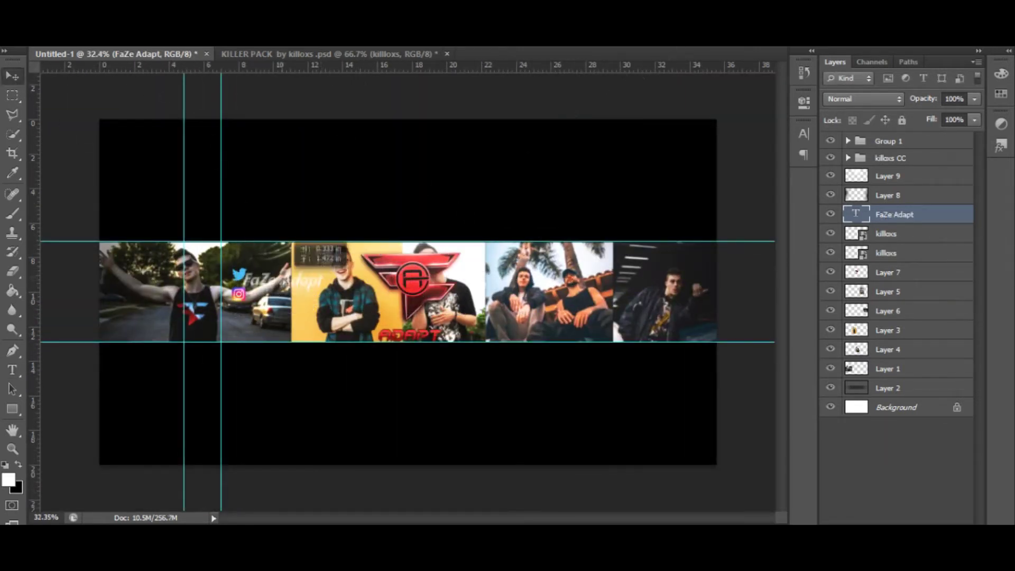
Give the FaZe Adapt text a 3 px black stroke and place a copy beside the Instagram icon
double_click(929, 214)
click(605, 225)
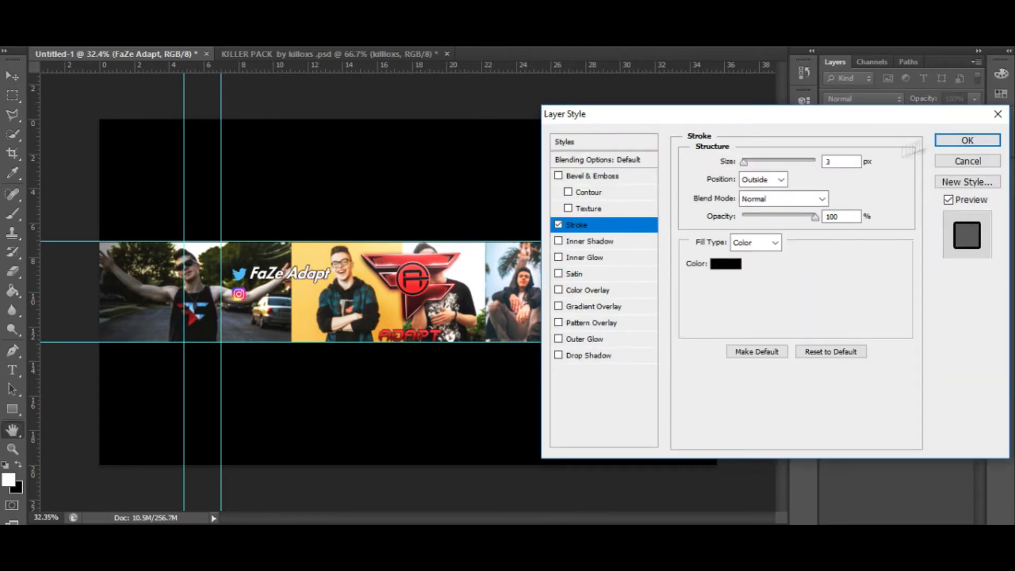
key(Return)
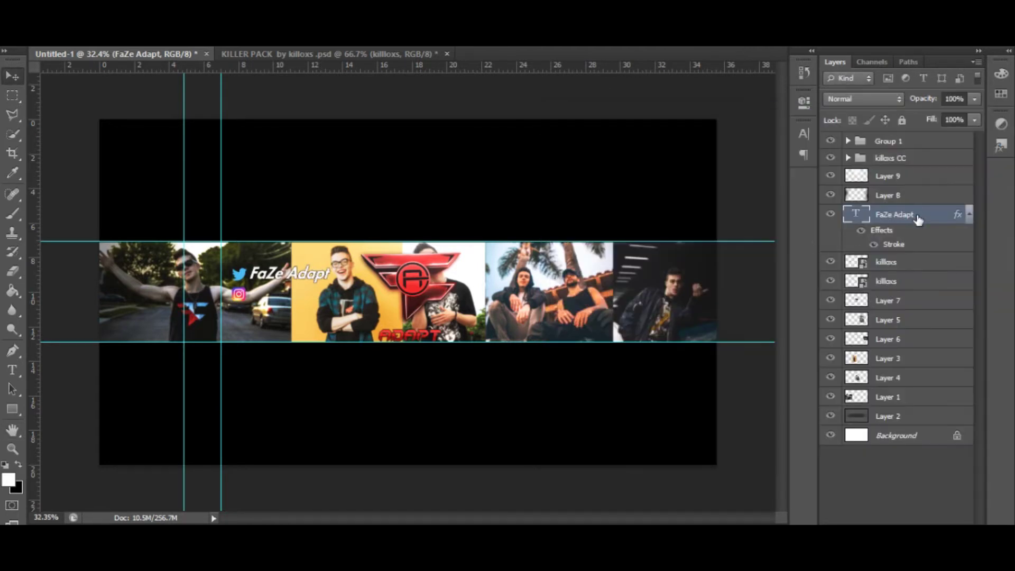
key(ctrl+j)
drag(290, 273, 290, 293)
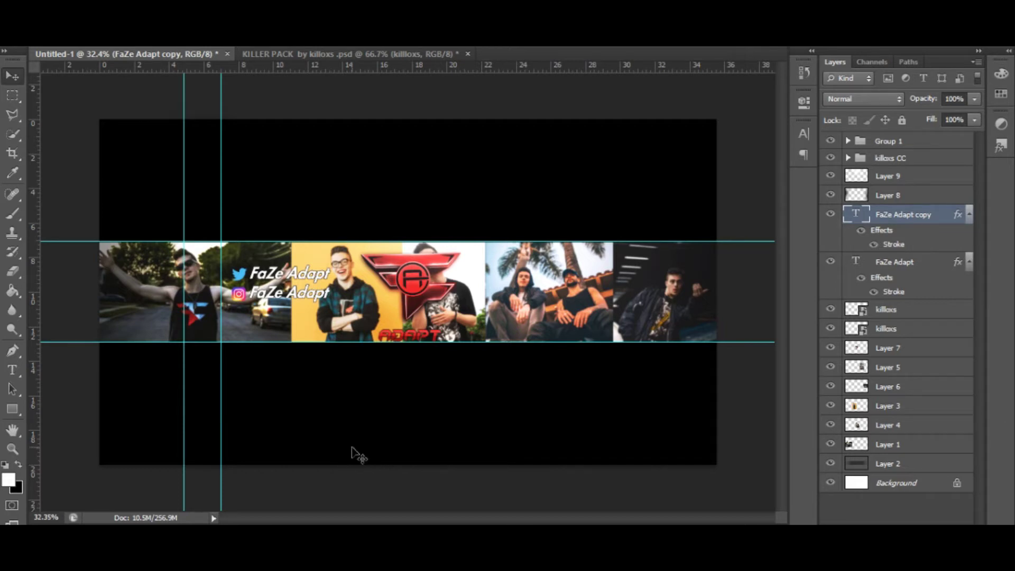
Edit the second handle to read 'thefazeadapt'
double_click(848, 214)
text(thefazea)
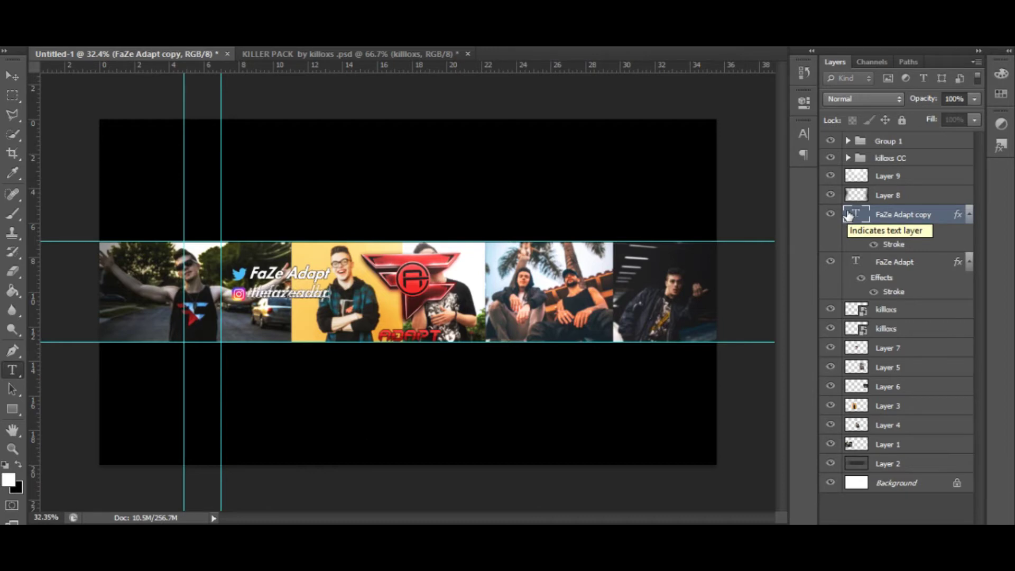
click(12, 75)
scroll(264, 280, up, 5)
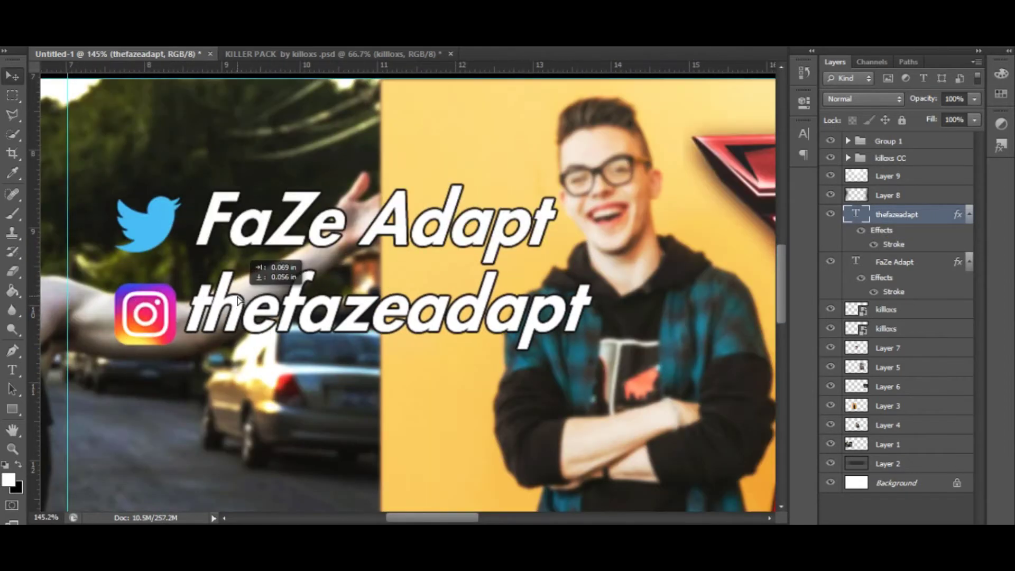
scroll(502, 257, down, 5)
scroll(502, 258, up, 1)
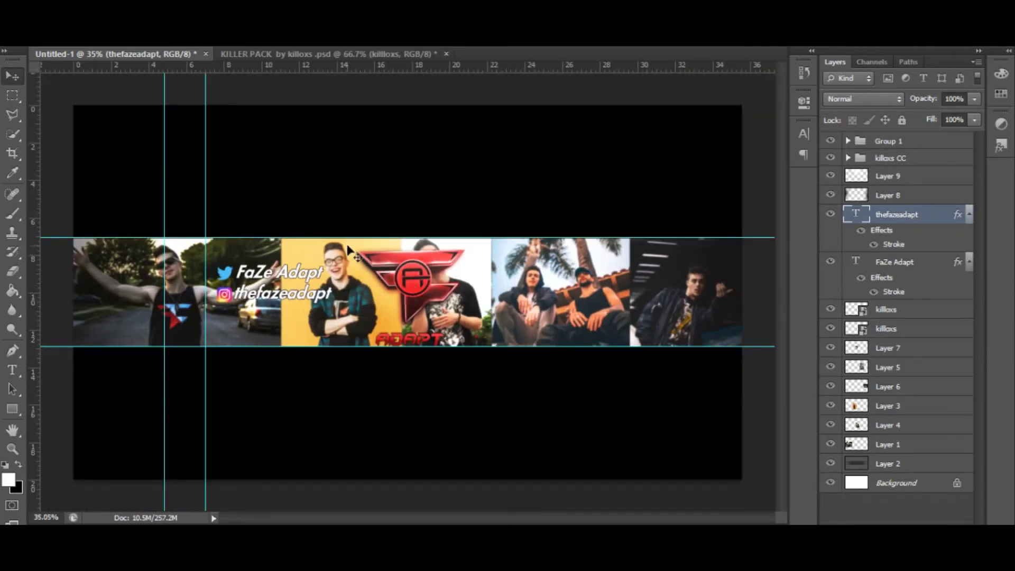
double_click(856, 261)
click(264, 291)
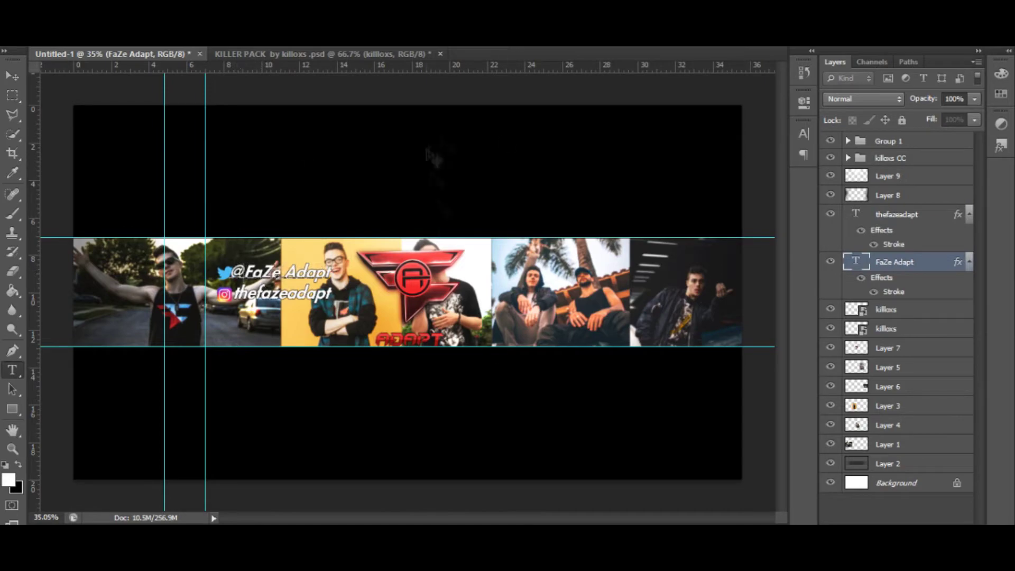
click(12, 75)
scroll(235, 272, up, 5)
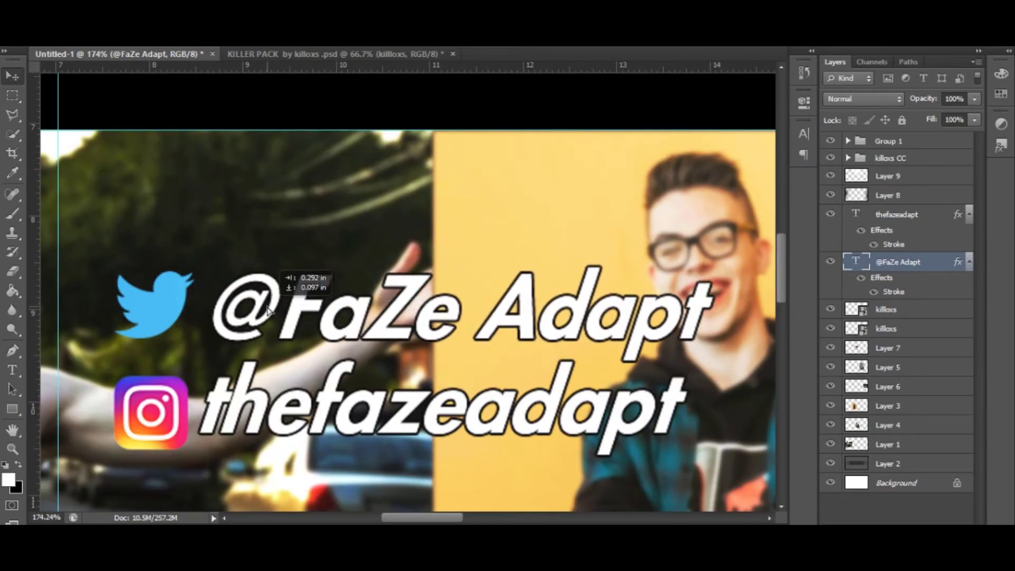
scroll(472, 243, down, 5)
scroll(402, 291, down, 1)
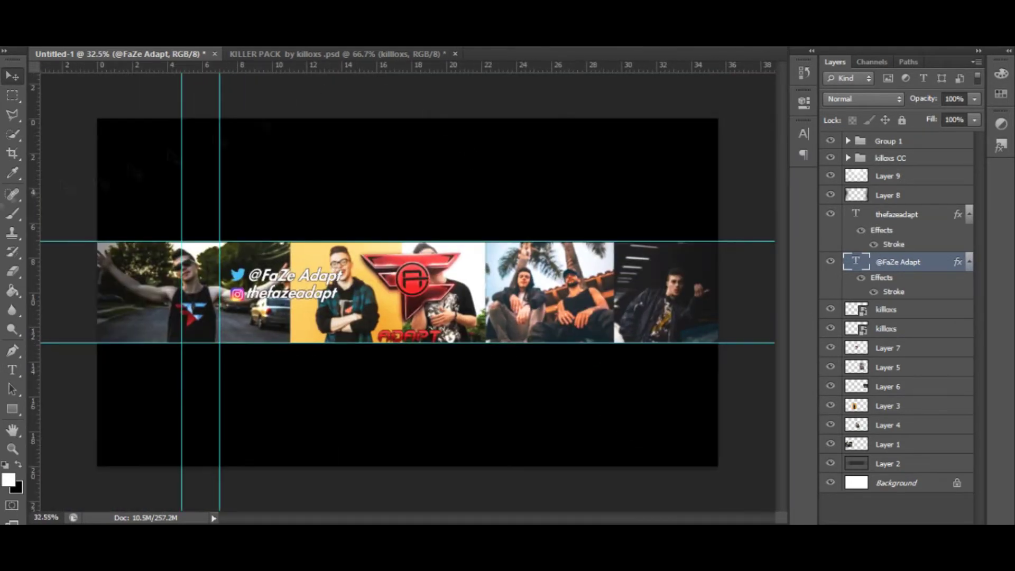
Add two vertical guides at the safe area's right edge, returning the template below the photos
drag(888, 463, 893, 302)
drag(43, 272, 594, 294)
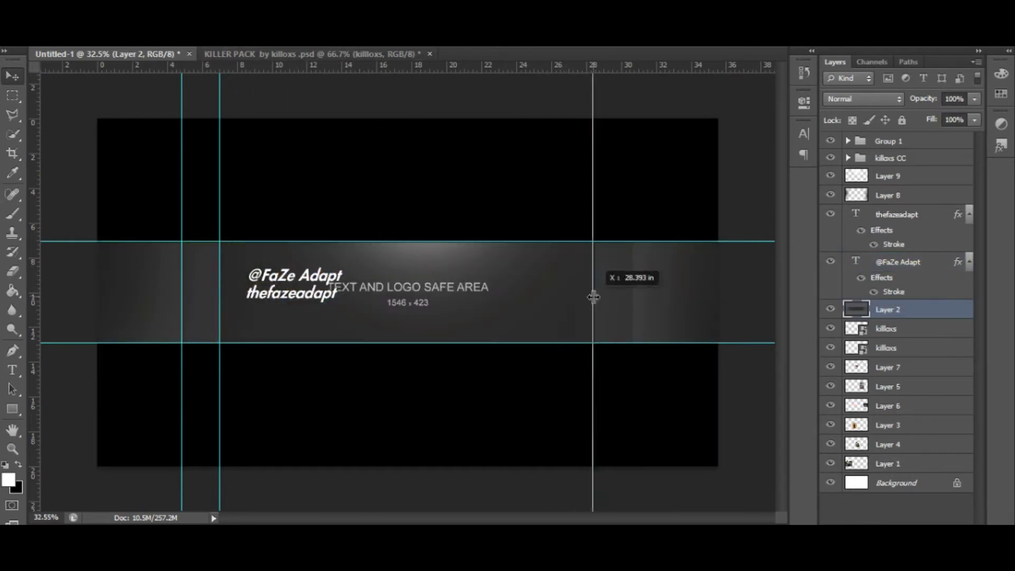
drag(42, 272, 634, 290)
click(348, 53)
click(106, 53)
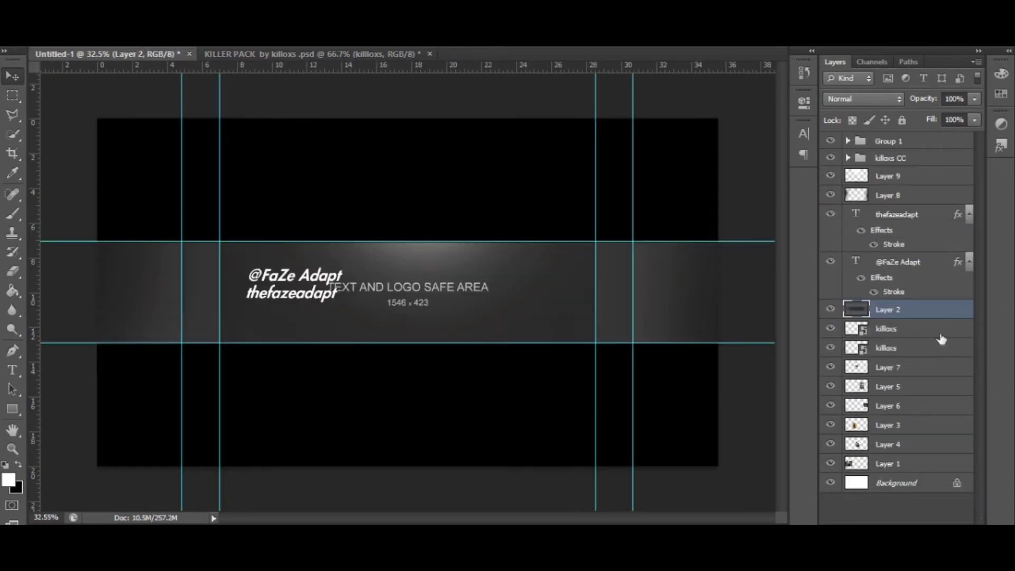
drag(893, 305, 893, 472)
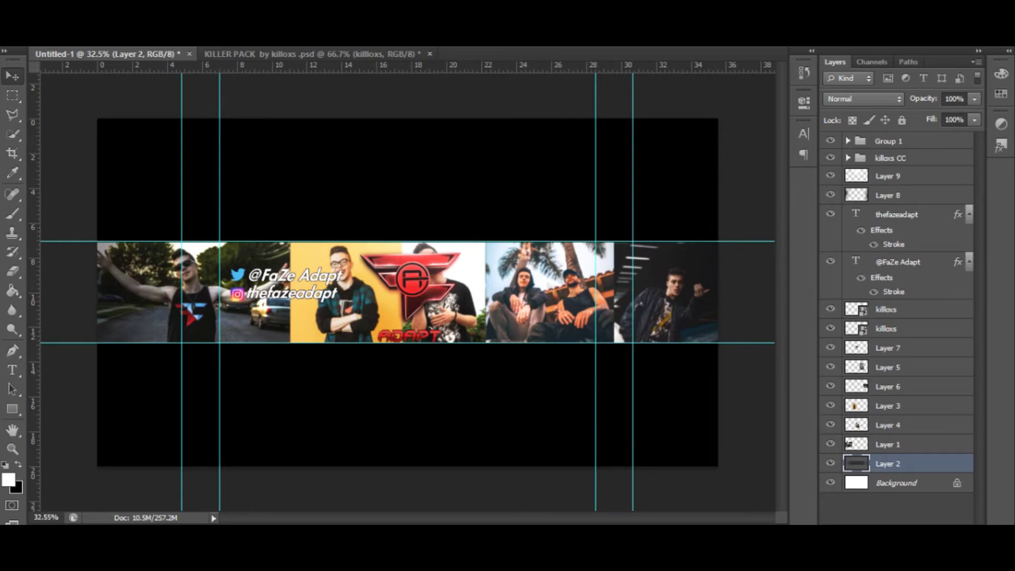
click(369, 55)
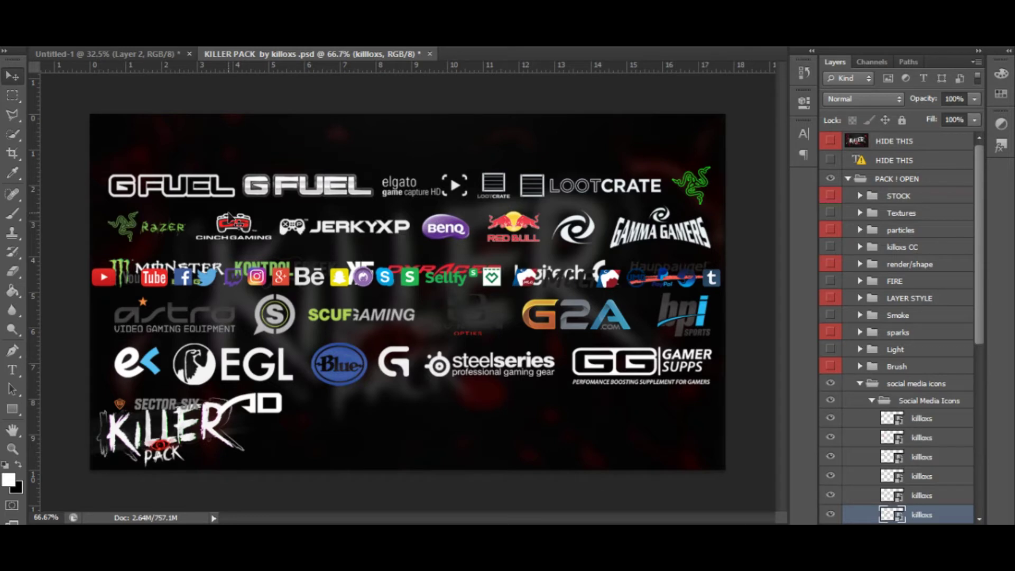
Select the Sponsor Icons group in the KILLER PACK document
right_click(335, 313)
click(349, 319)
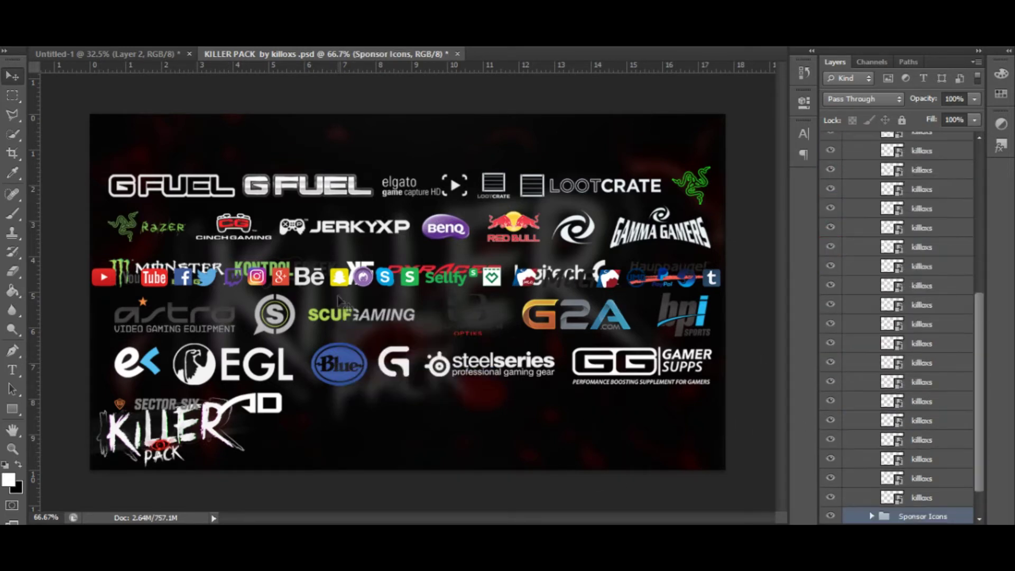
drag(344, 321, 347, 316)
right_click(318, 180)
right_click(185, 179)
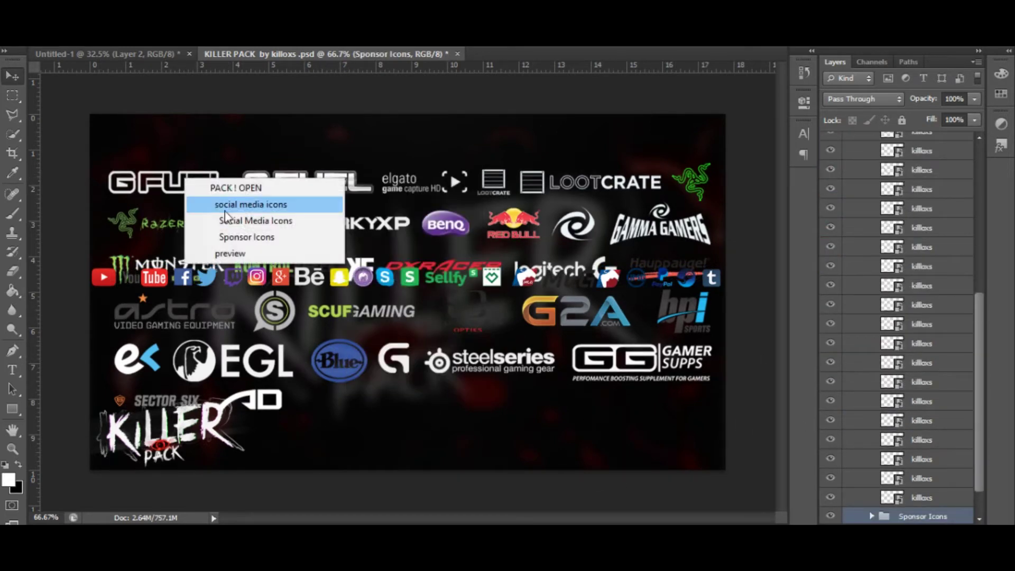
click(263, 238)
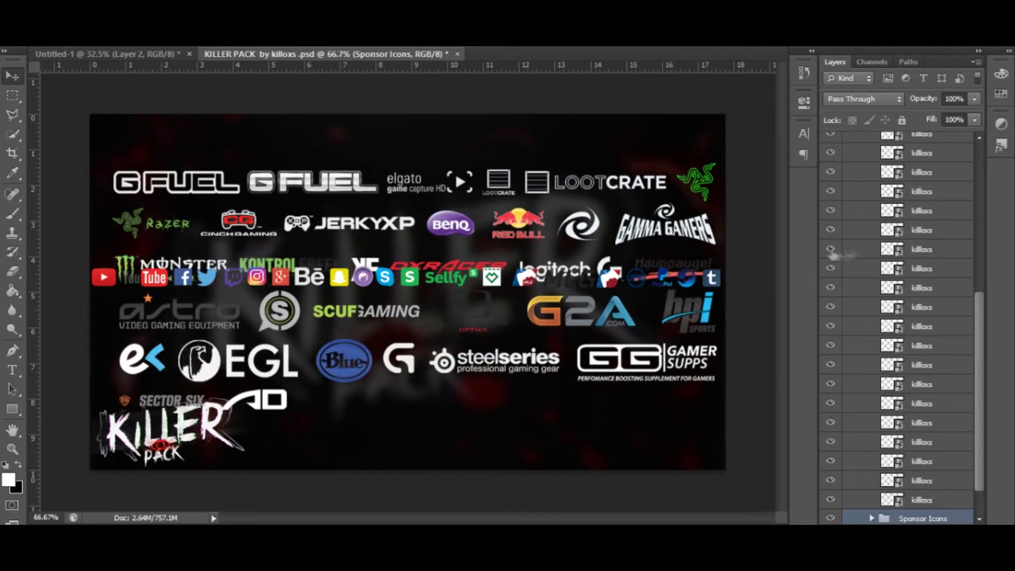
Reveal the sponsor logos and copy the G FUEL logo layer into the banner
click(831, 384)
click(859, 385)
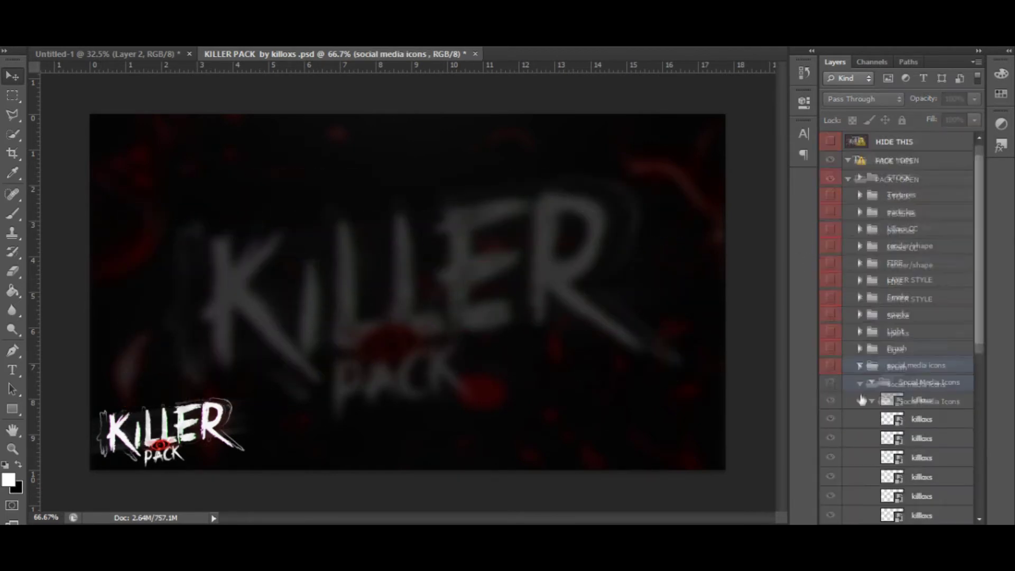
scroll(893, 326, down, 5)
scroll(893, 326, down, 2)
click(831, 345)
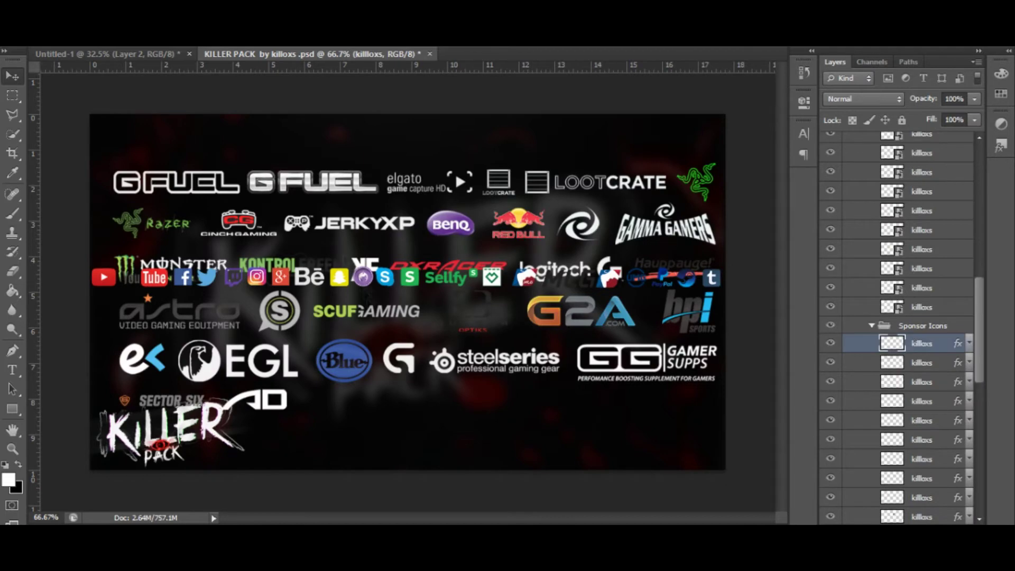
drag(175, 182, 106, 53)
drag(380, 285, 262, 339)
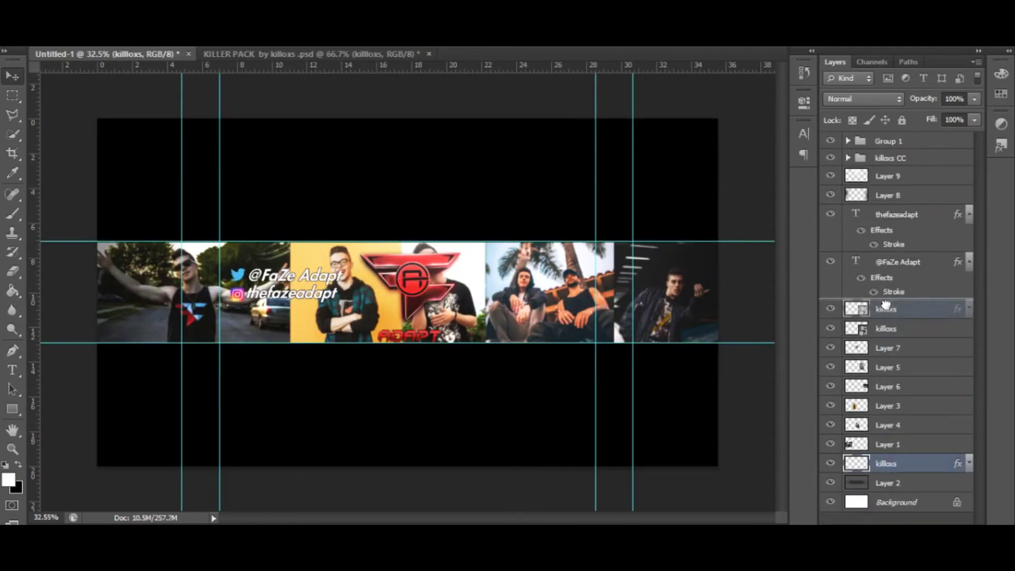
Nudge the G FUEL logo left beneath the social handles and select Layer 8
drag(263, 339, 254, 339)
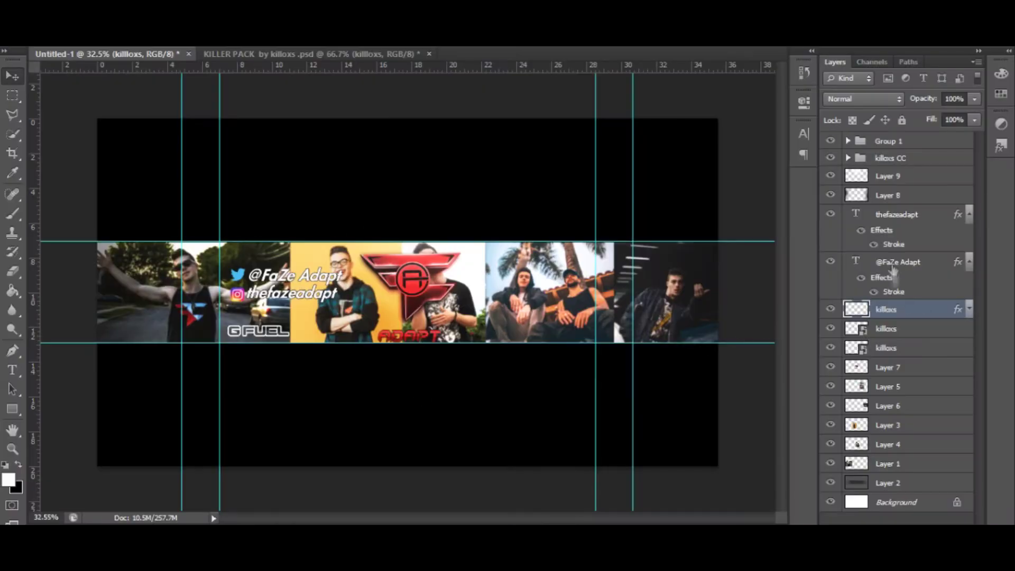
click(886, 195)
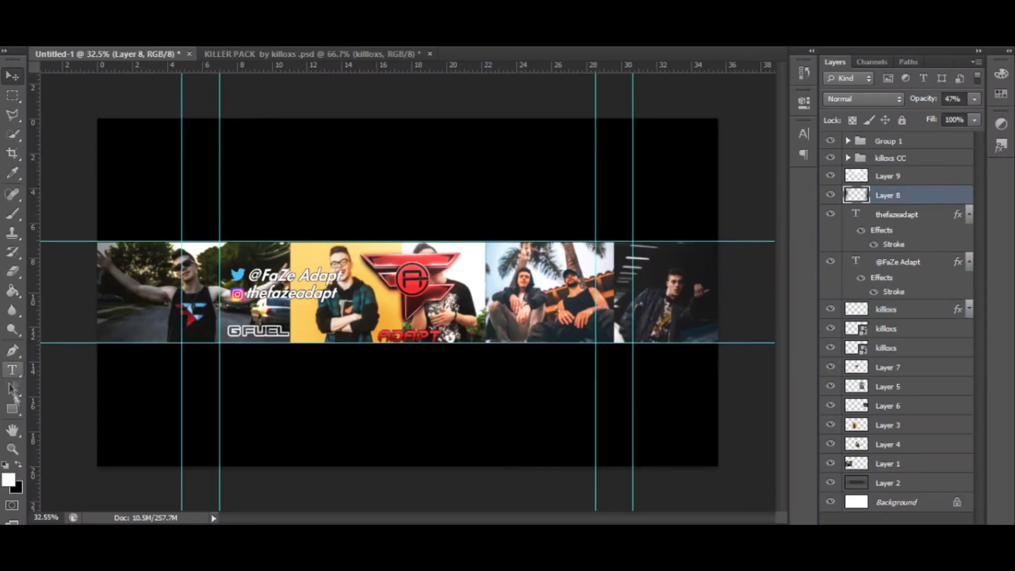
click(11, 214)
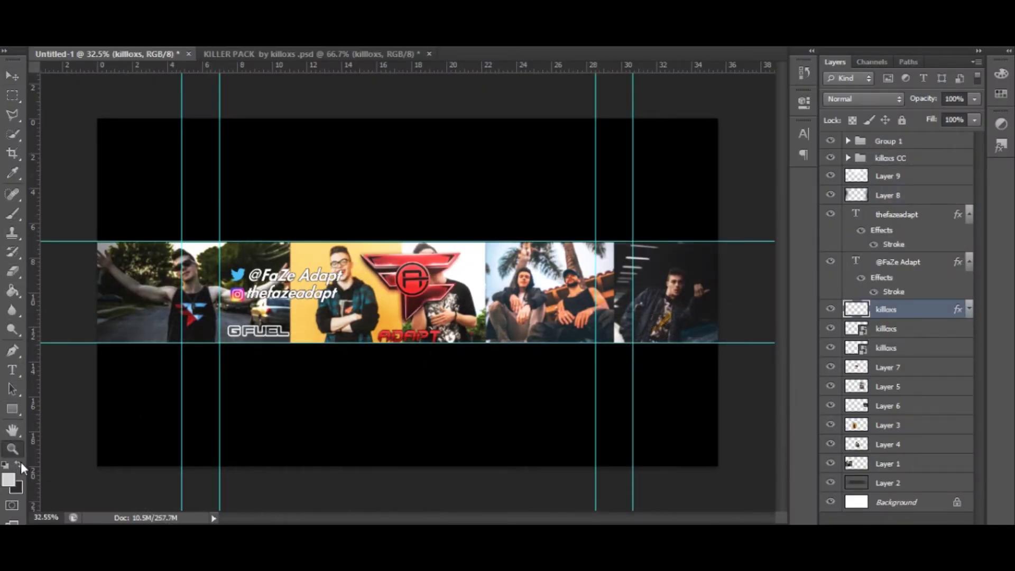
Try darkening the lower part of the banner with a brush stroke, then undo it
drag(159, 431, 691, 419)
scroll(543, 329, down, 2)
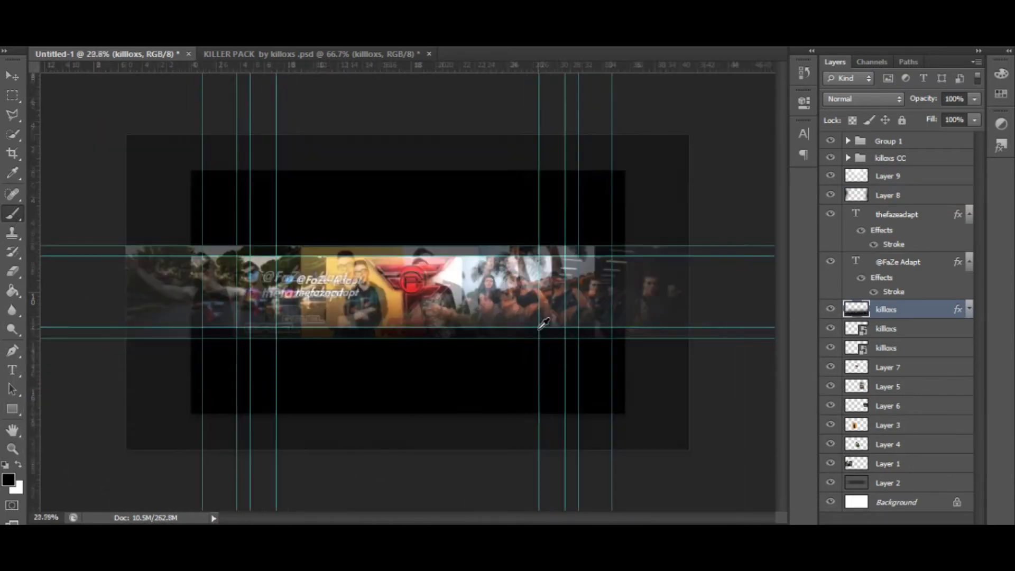
scroll(543, 329, up, 2)
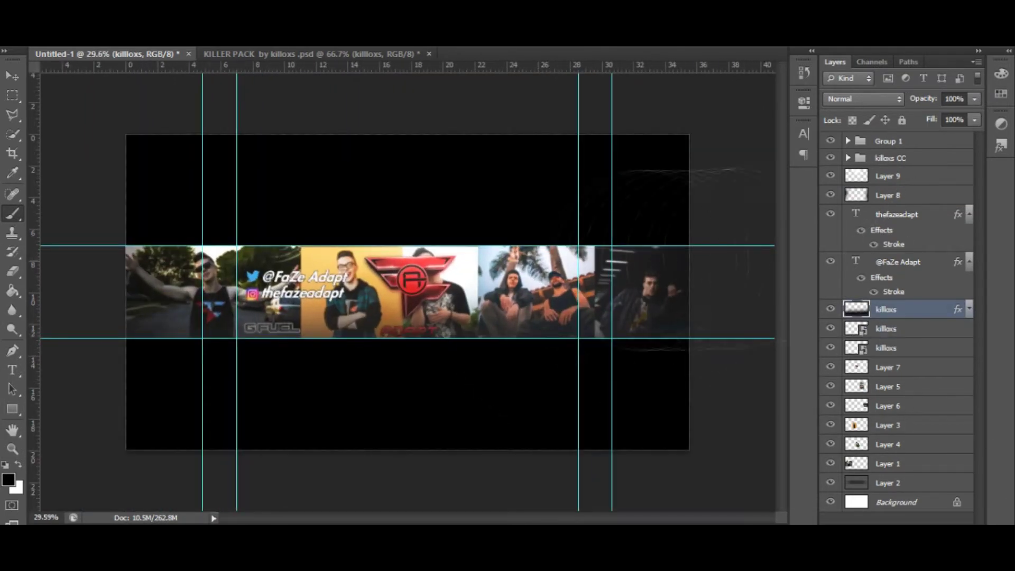
click(909, 176)
key(ctrl+z)
Move the FaZe logo layer to the top of the stack and shift it up slightly
mouse_move(892, 308)
mouse_down()
mouse_move(913, 137)
mouse_move(883, 309)
mouse_up()
drag(902, 369, 916, 140)
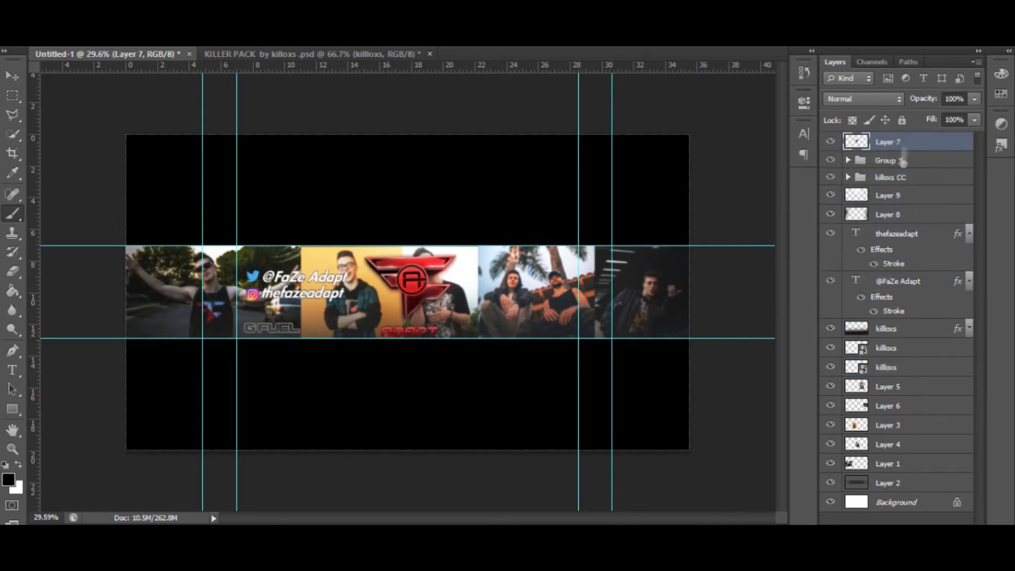
scroll(465, 216, up, 3)
scroll(486, 211, down, 2)
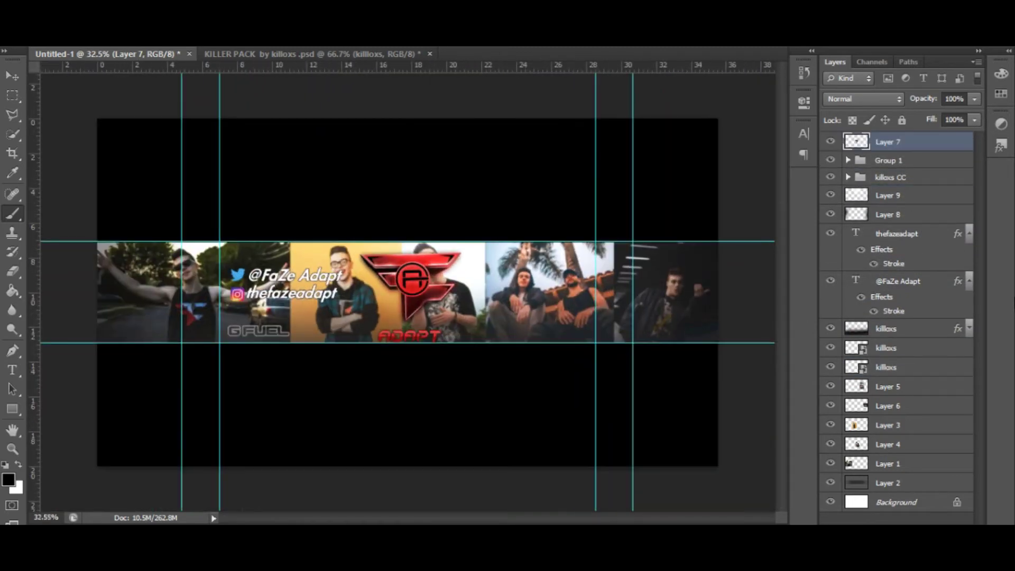
drag(414, 293, 414, 290)
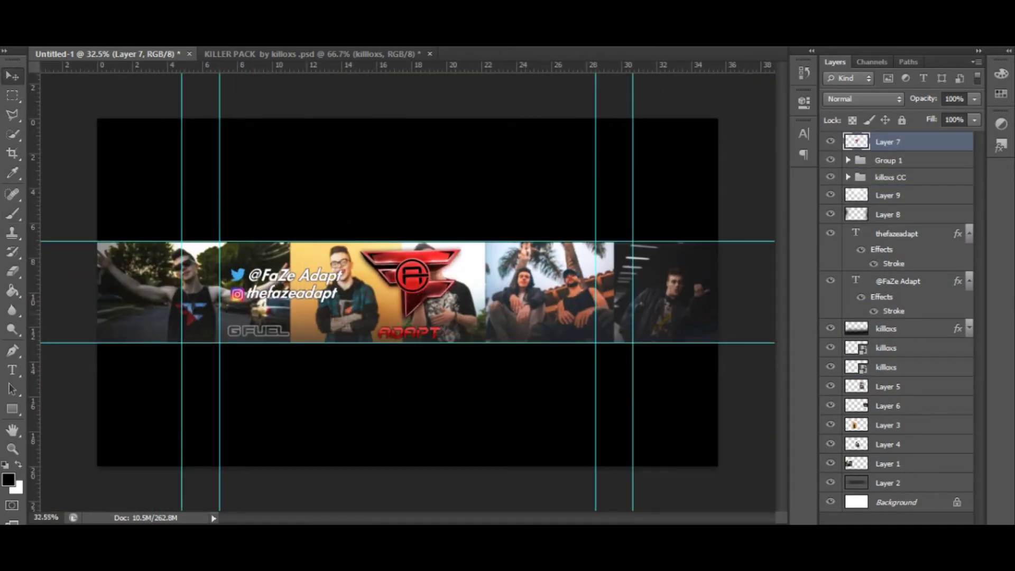
ctrl+click(912, 235)
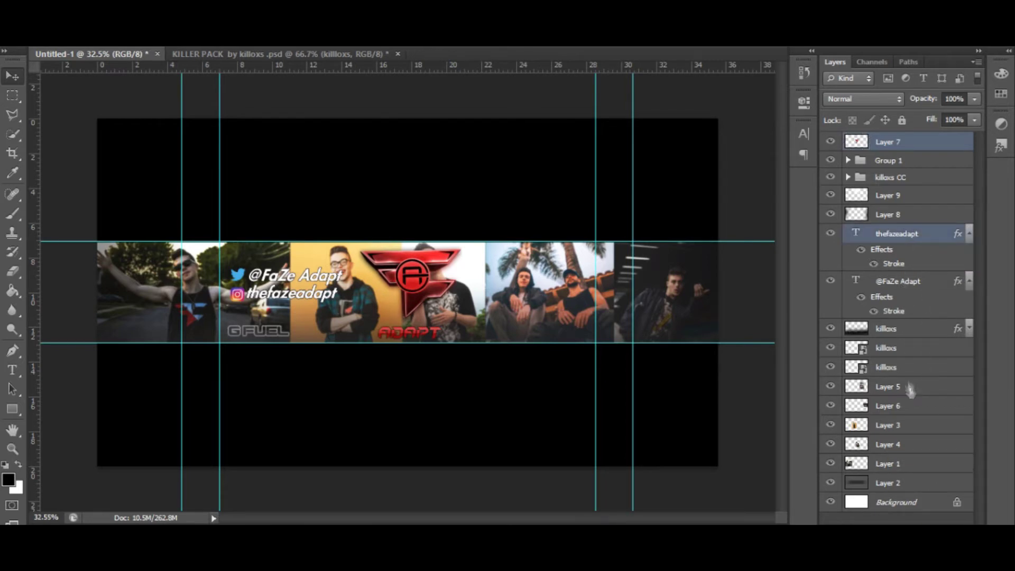
ctrl+click(888, 233)
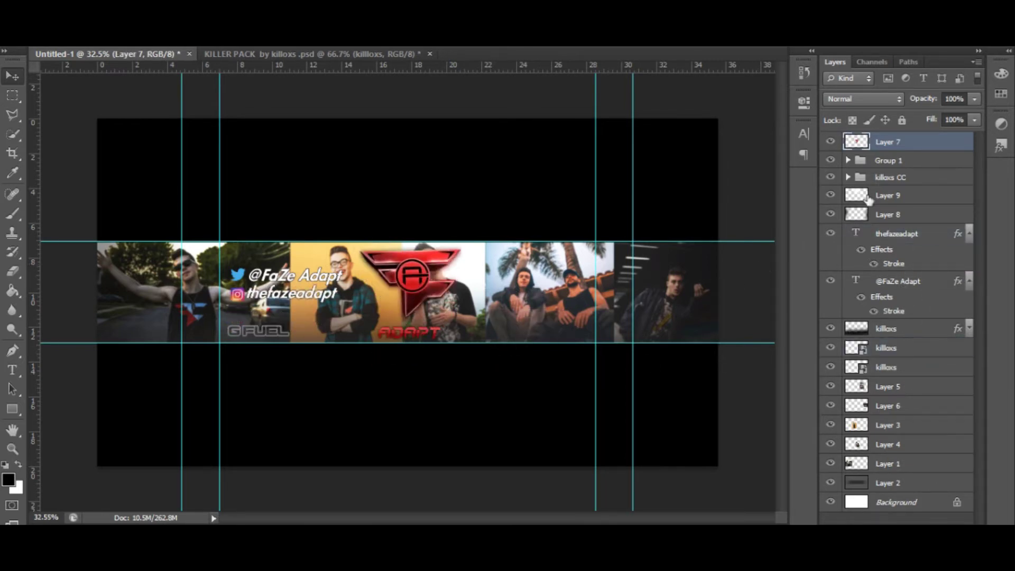
click(915, 233)
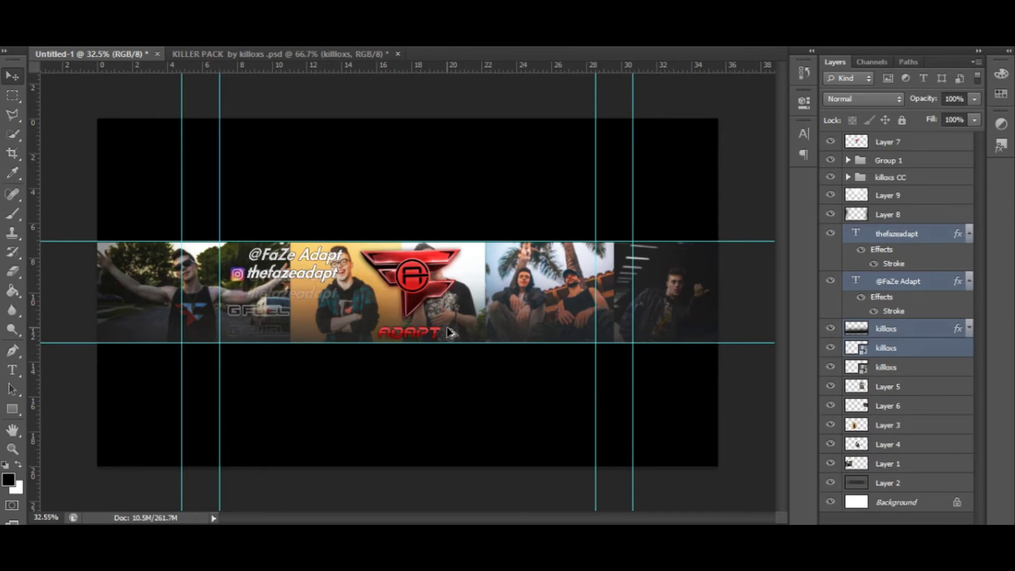
click(899, 349)
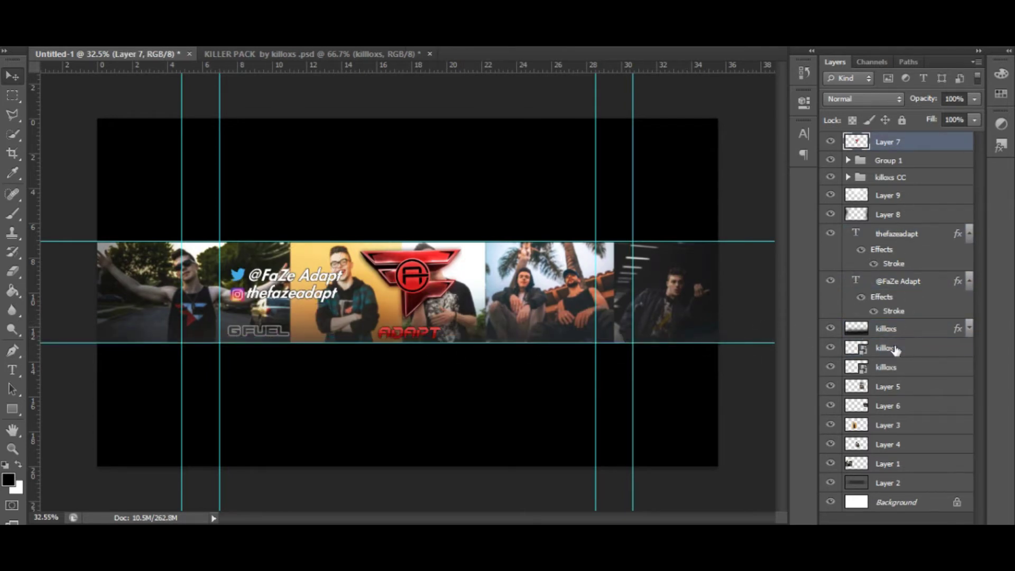
shift+click(898, 233)
drag(899, 281, 911, 237)
click(899, 281)
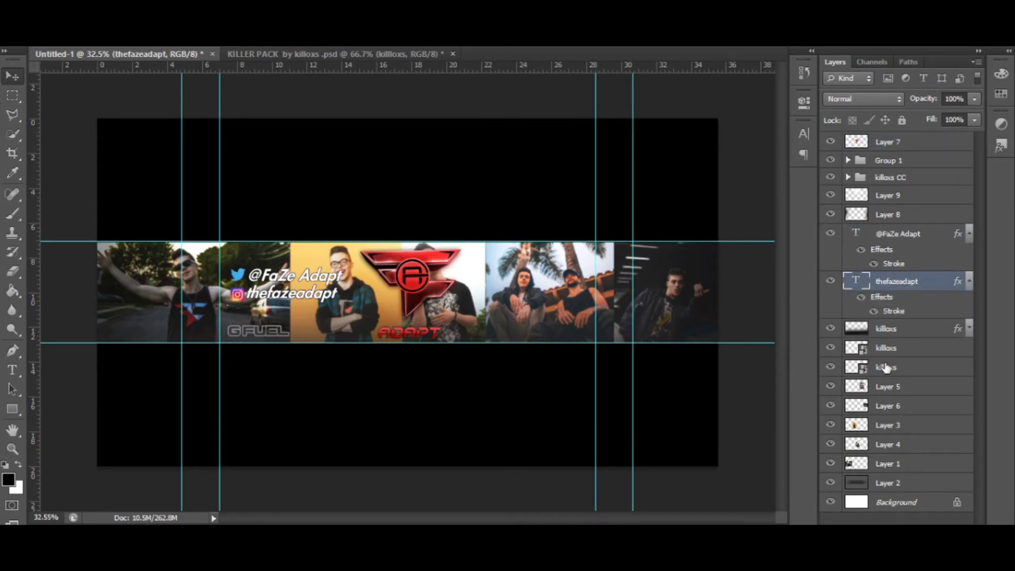
Group the thefazeadapt handle and its Instagram icon layer into Group 13
drag(886, 366, 899, 328)
click(902, 309)
key(ctrl+g)
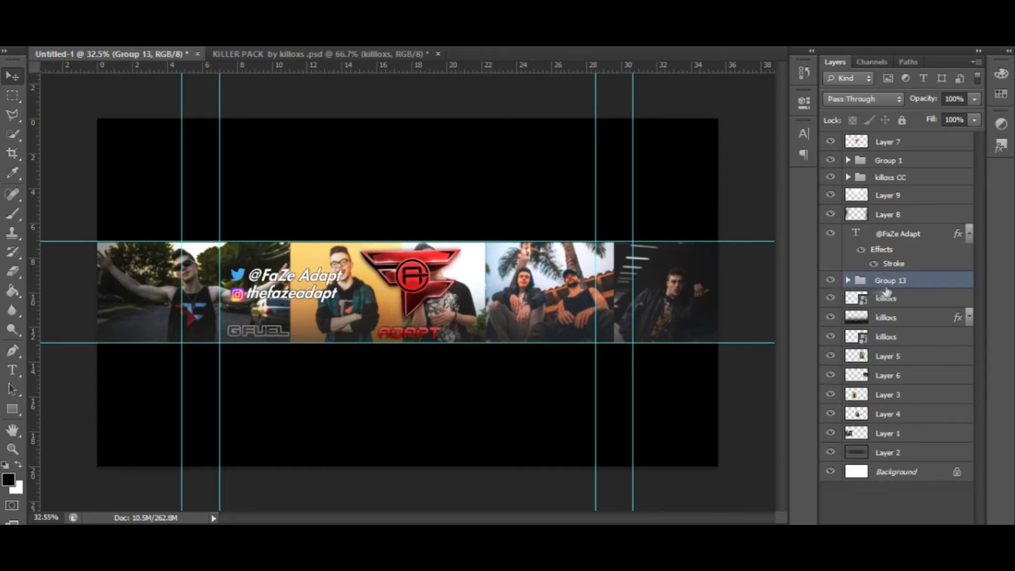
click(886, 324)
drag(883, 324, 891, 280)
click(847, 280)
Reposition the Instagram handle and icon back under the Twitter handle
drag(291, 293, 300, 305)
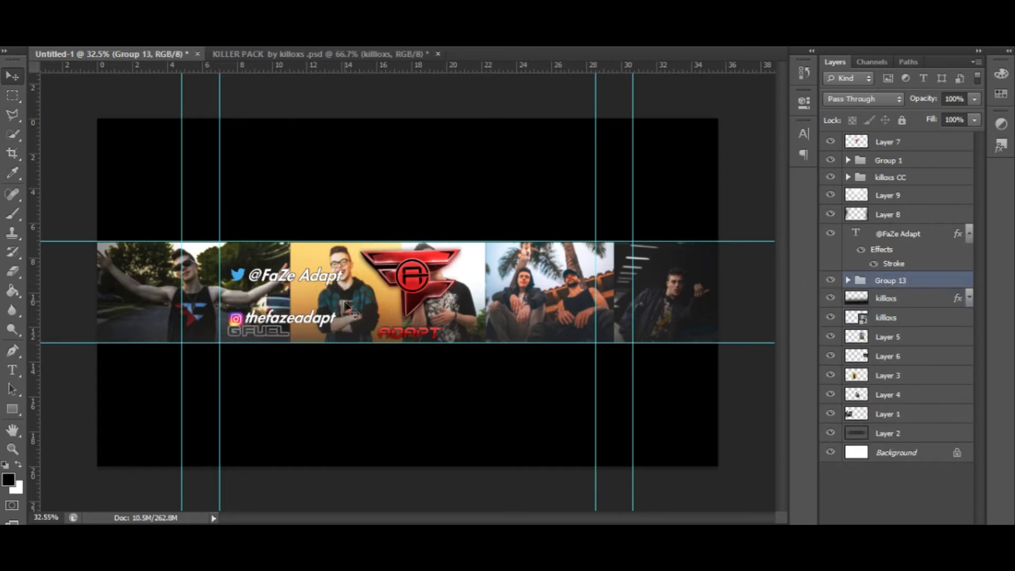
drag(298, 313, 298, 313)
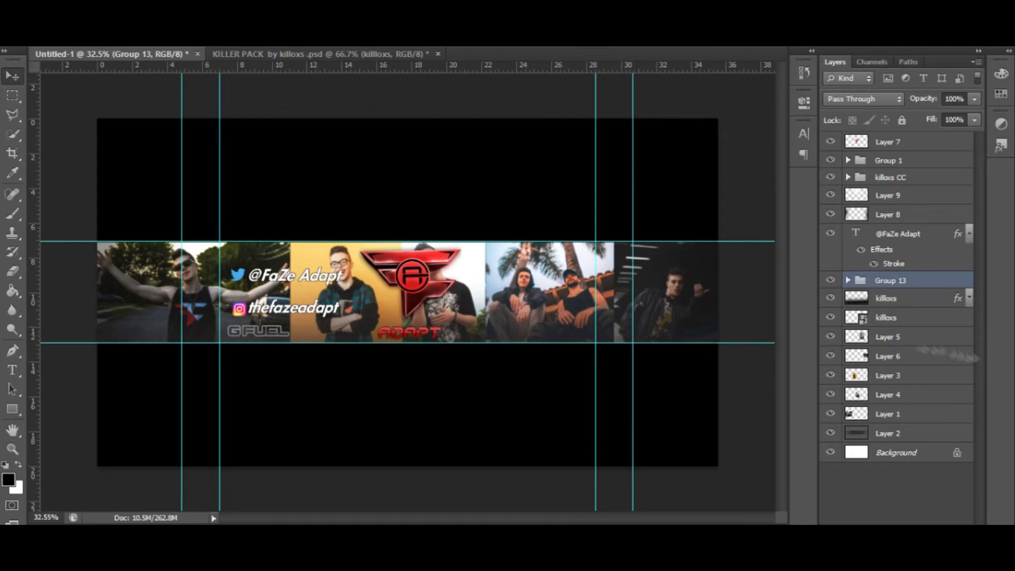
click(848, 280)
click(908, 298)
scroll(259, 333, up, 5)
scroll(259, 333, up, 3)
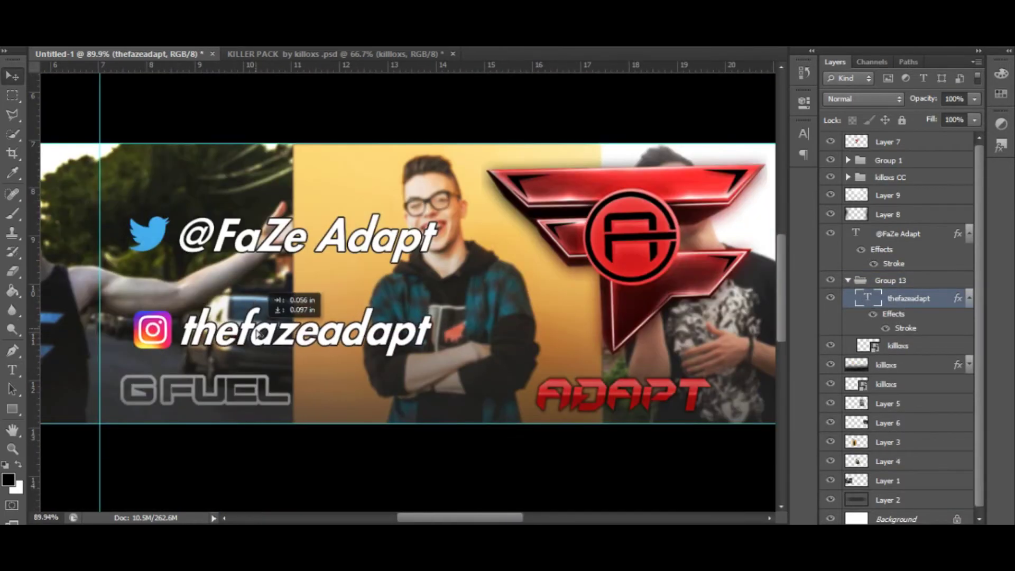
scroll(259, 330, down, 3)
scroll(258, 325, down, 2)
scroll(255, 315, up, 5)
scroll(255, 315, down, 6)
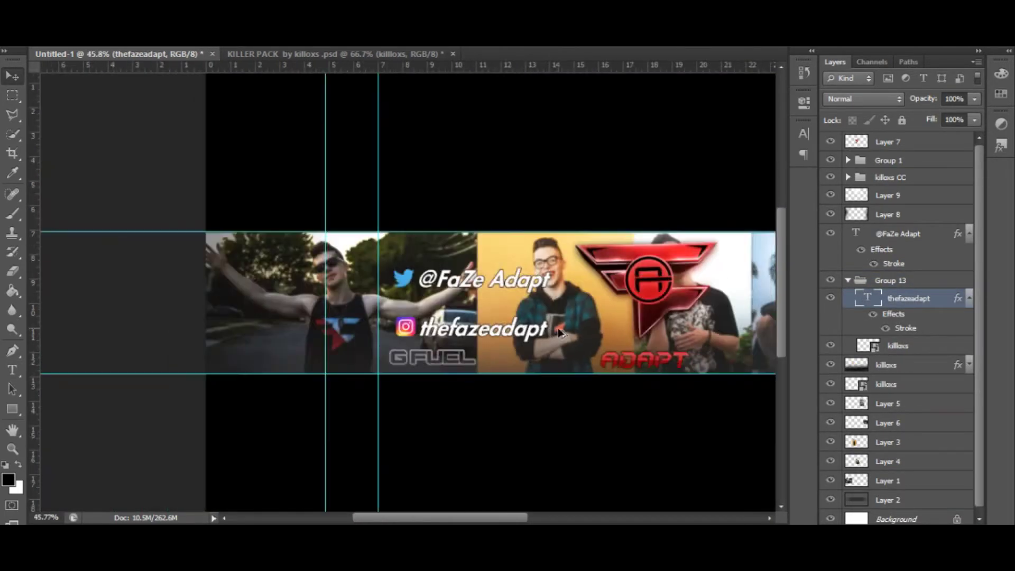
scroll(550, 308, up, 1)
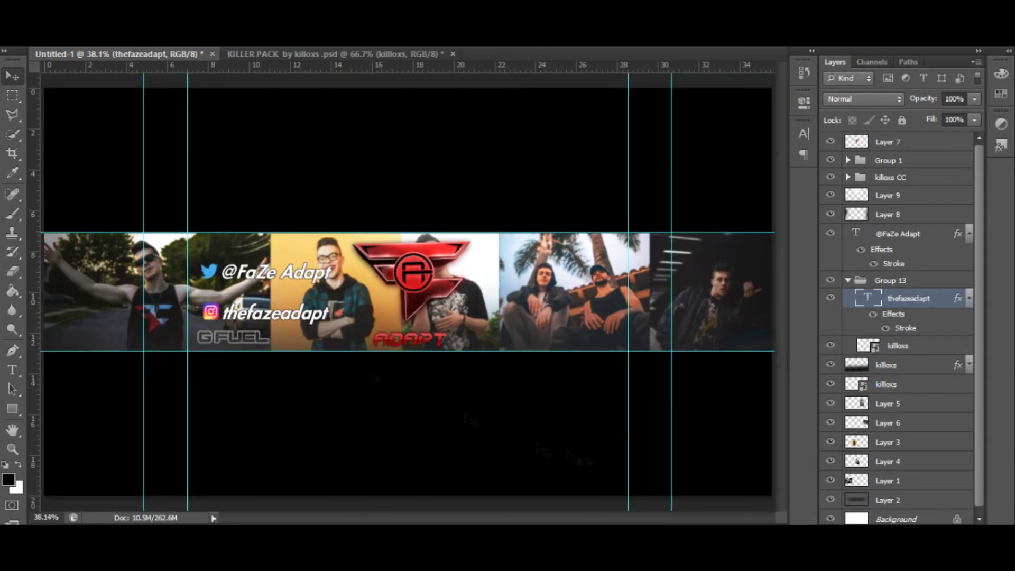
Nudge the G FUEL logo to the right and slightly up on the banner
click(928, 346)
click(894, 280)
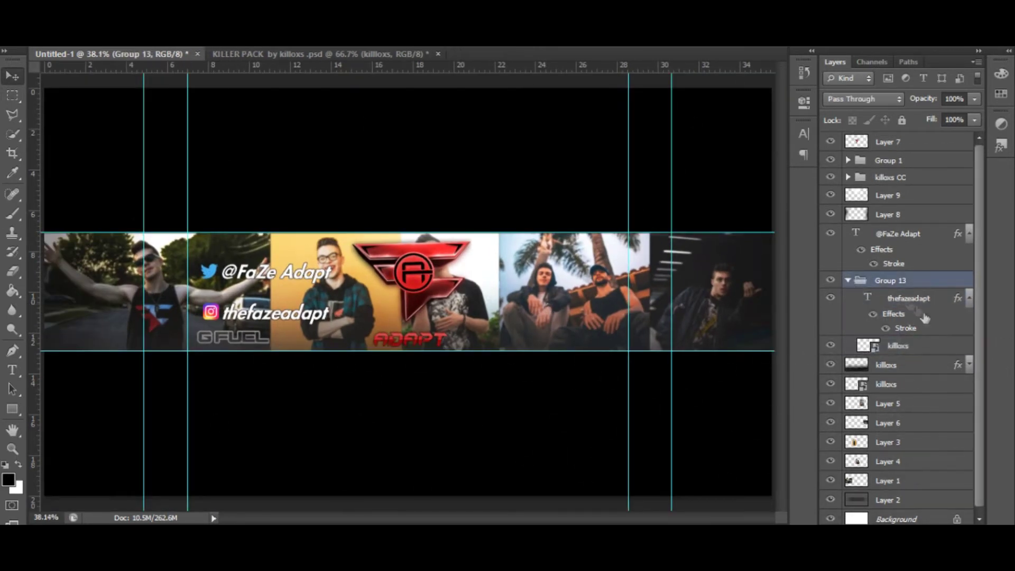
click(848, 280)
click(893, 317)
click(639, 343)
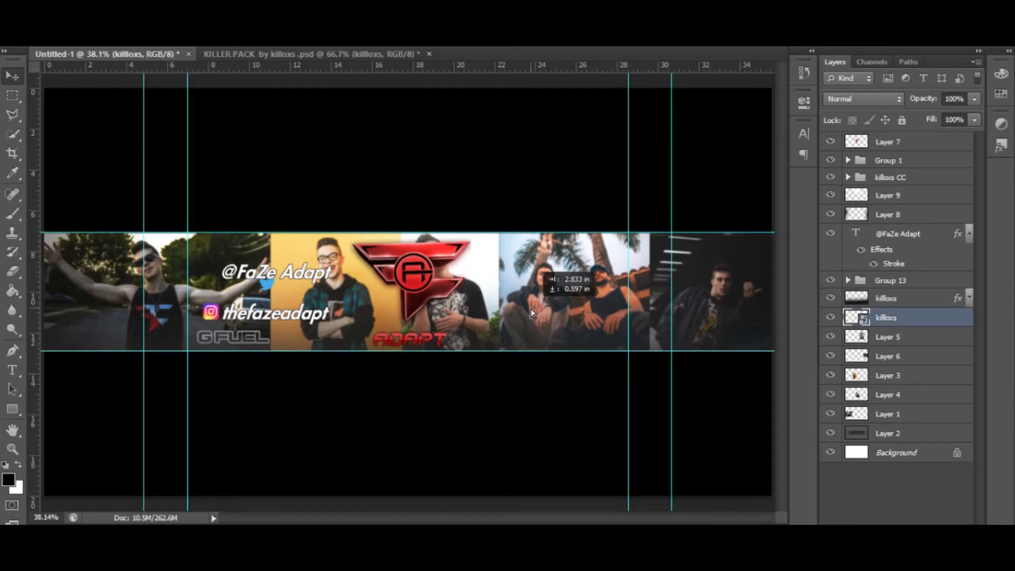
right_click(227, 345)
click(249, 135)
mouse_move(249, 341)
mouse_down()
mouse_move(285, 341)
mouse_move(193, 336)
mouse_up()
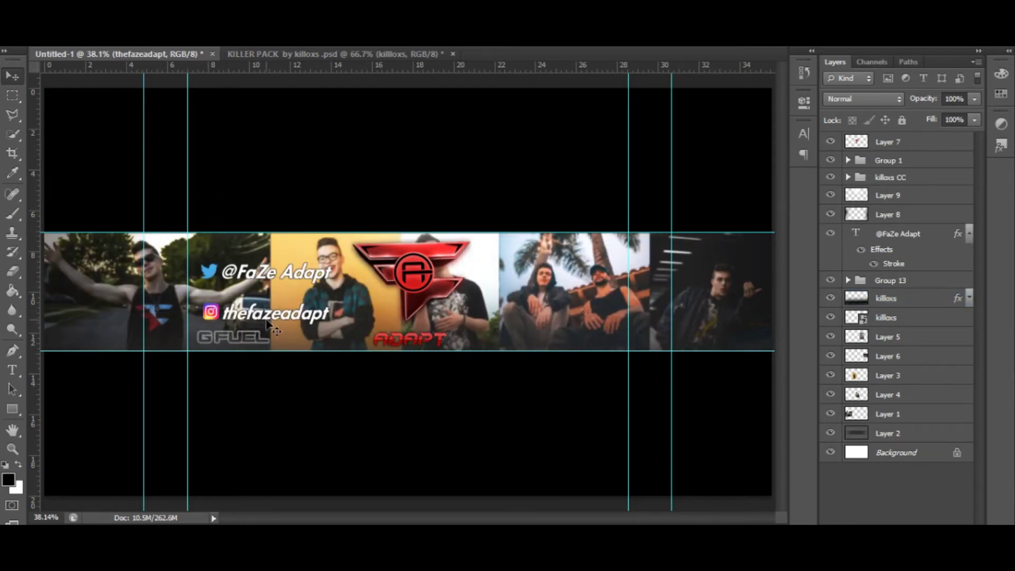
drag(233, 337, 232, 332)
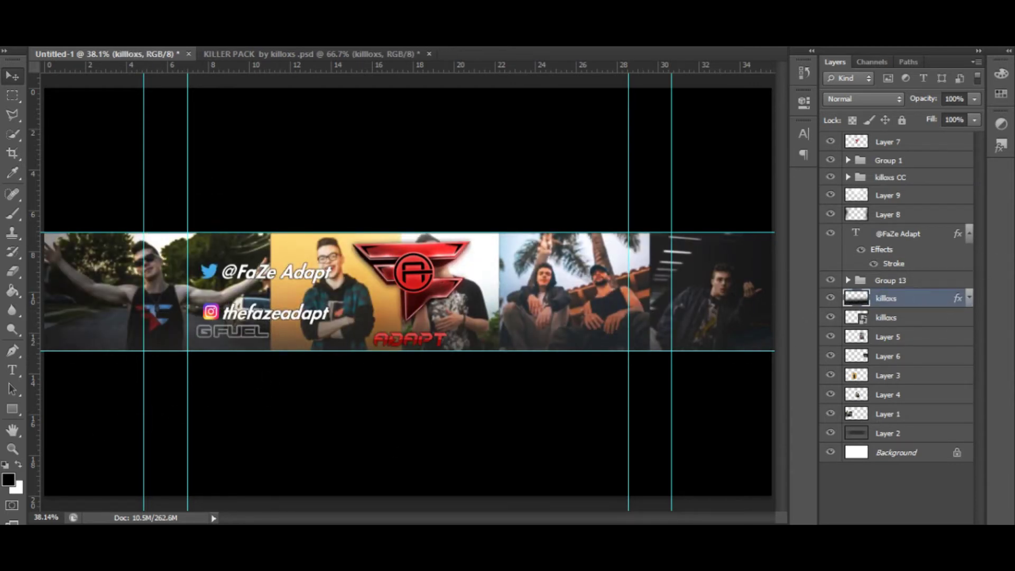
click(291, 54)
Search Google Images for 'turtle beach sponsor png' and save the logo as turtle Beach.png
scroll(404, 275, up, 1)
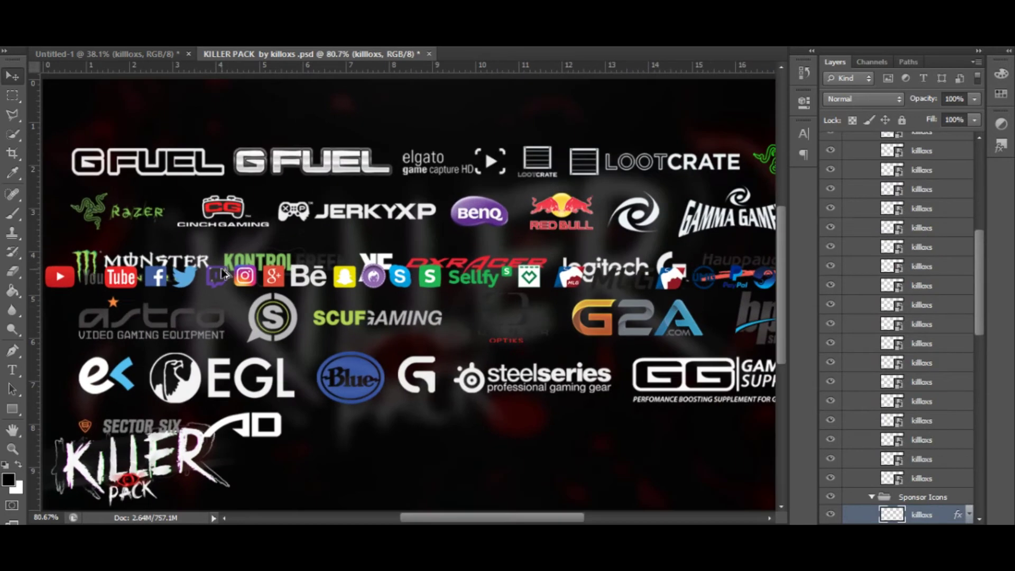
key(ctrl+minus)
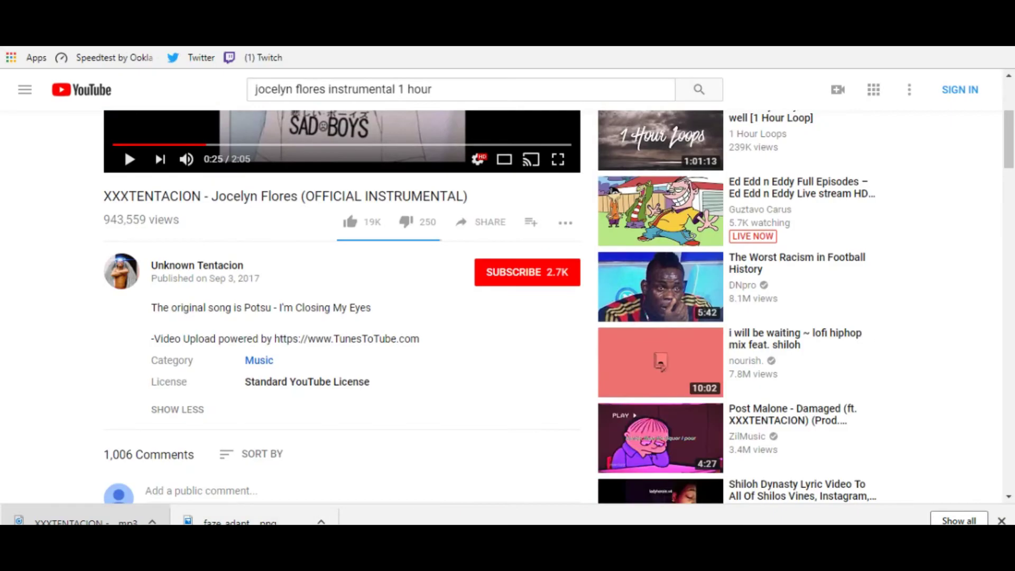
key(Return)
text(ada)
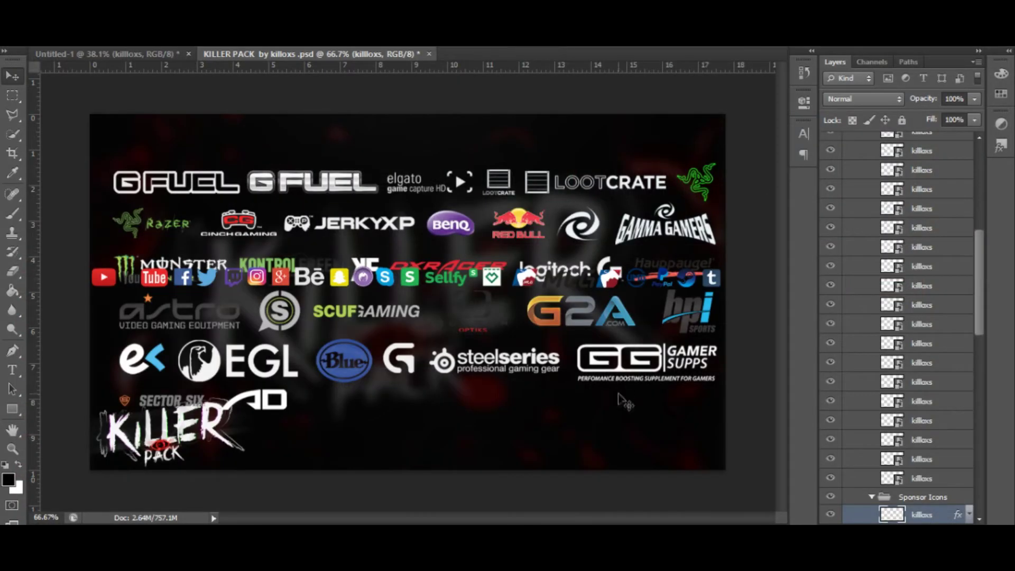
text(urtle beach sponsor)
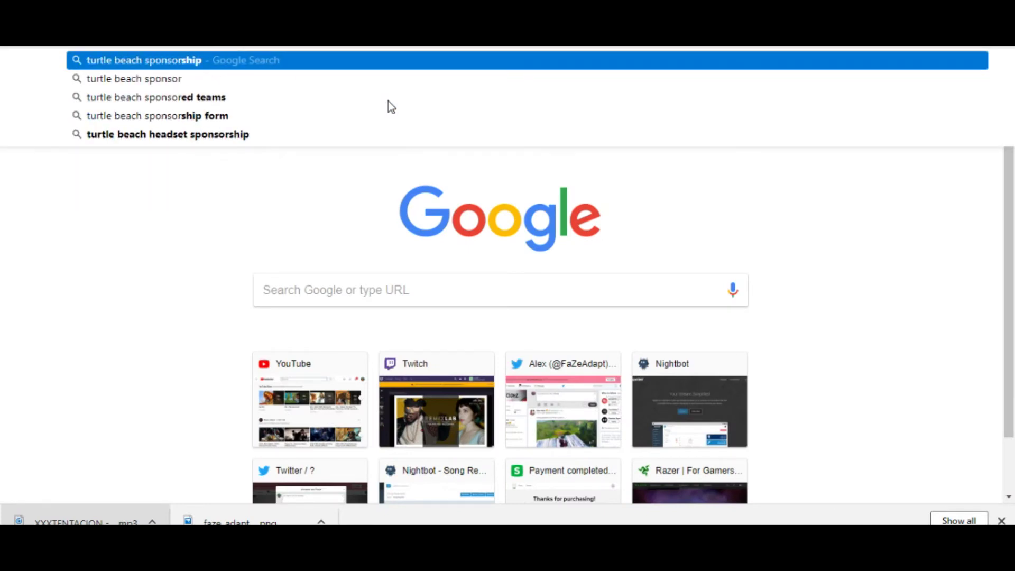
text( png)
key(Return)
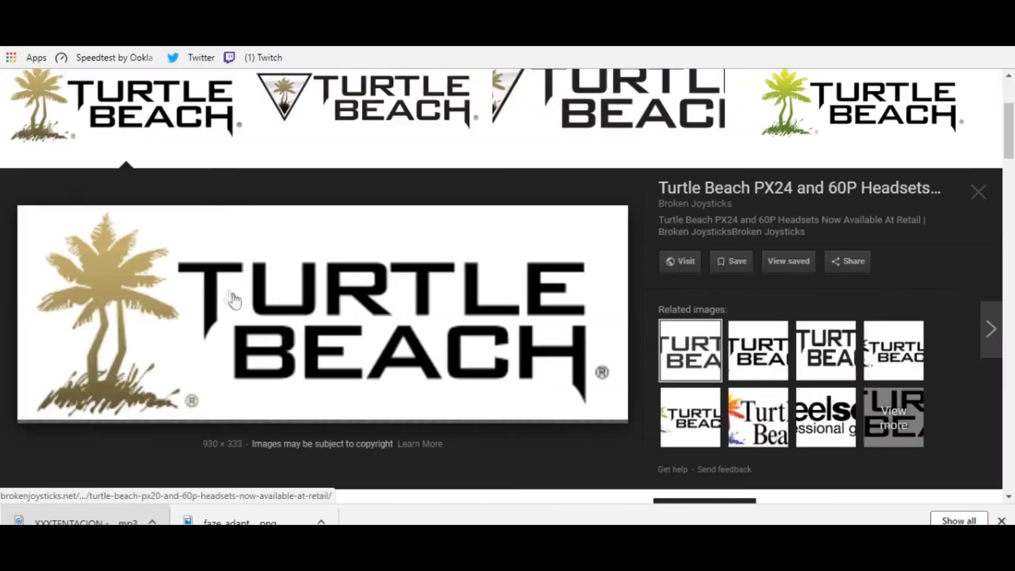
right_click(272, 300)
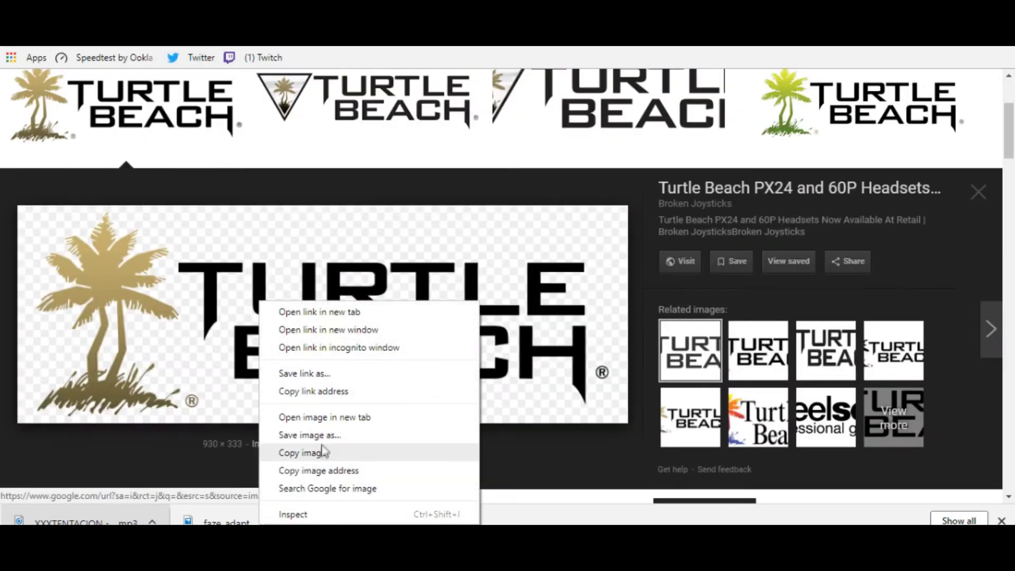
click(308, 433)
click(376, 331)
click(105, 54)
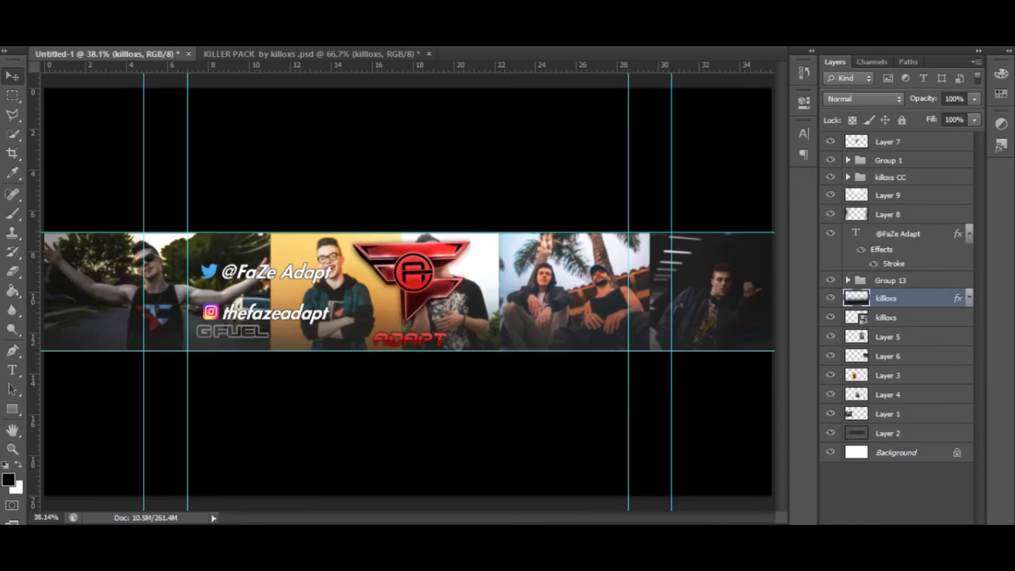
Open turtle_Beach.png from the Desktop and drag it into the banner
click(74, 82)
click(333, 180)
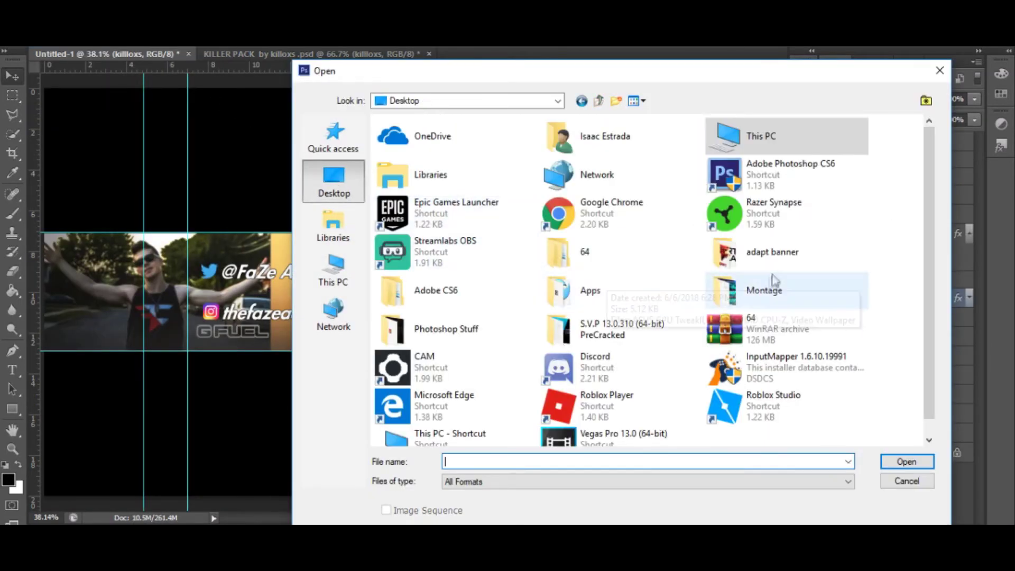
double_click(550, 181)
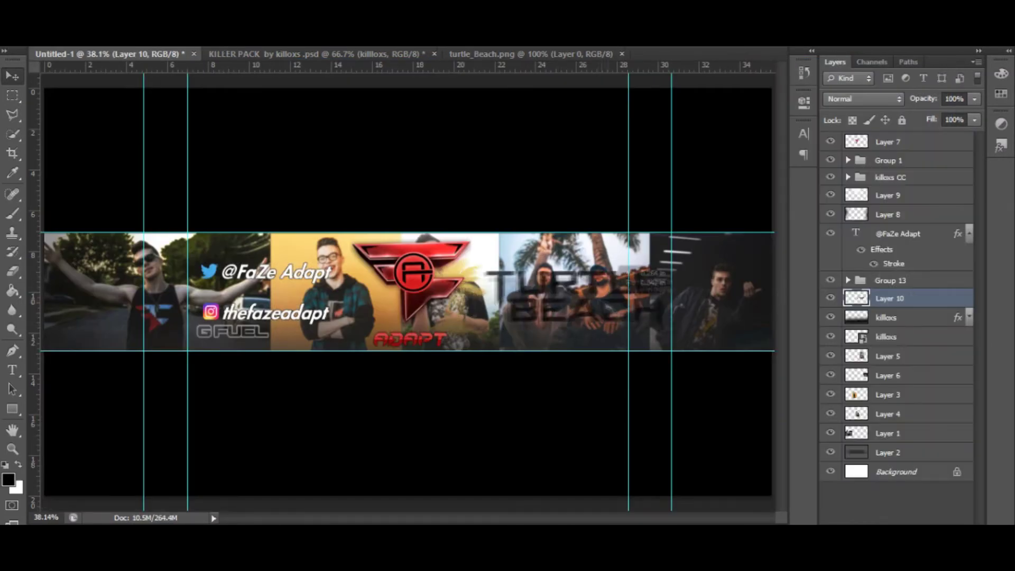
mouse_move(117, 62)
mouse_down()
mouse_move(534, 293)
mouse_move(654, 329)
mouse_move(655, 345)
mouse_move(524, 334)
mouse_up()
Scale the Turtle Beach logo down and place it at the third photo's lower left
key(ctrl+t)
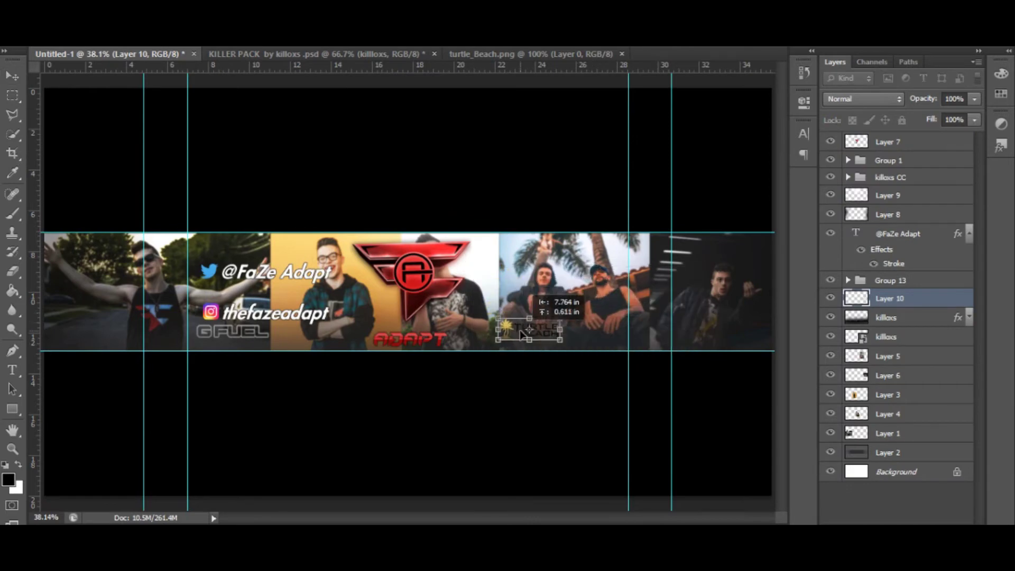
key(Return)
scroll(363, 255, up, 5)
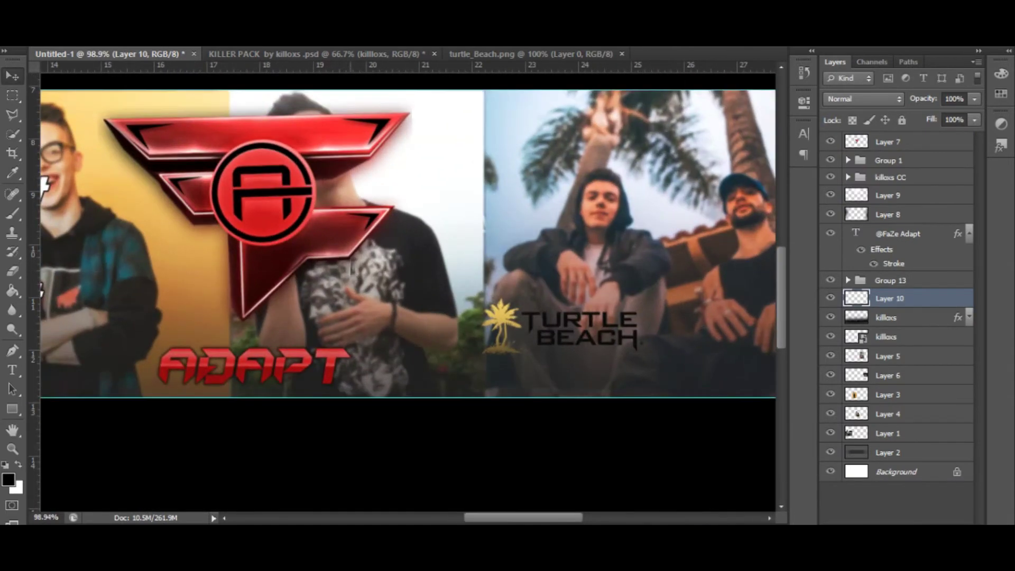
scroll(364, 255, down, 4)
drag(577, 341, 582, 344)
scroll(586, 351, up, 5)
scroll(586, 352, down, 4)
scroll(585, 352, down, 2)
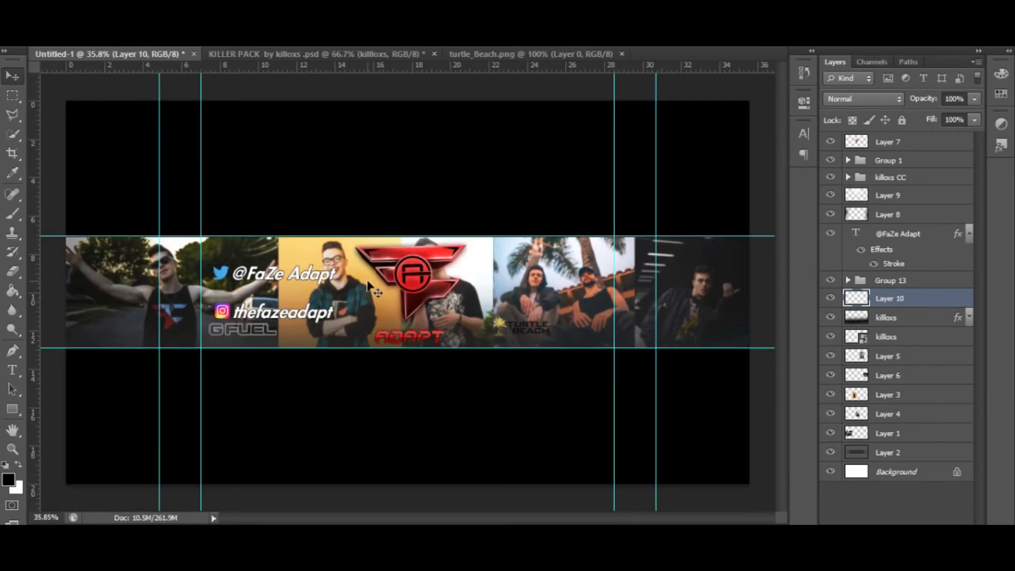
scroll(559, 274, up, 1)
key(t)
click(608, 297)
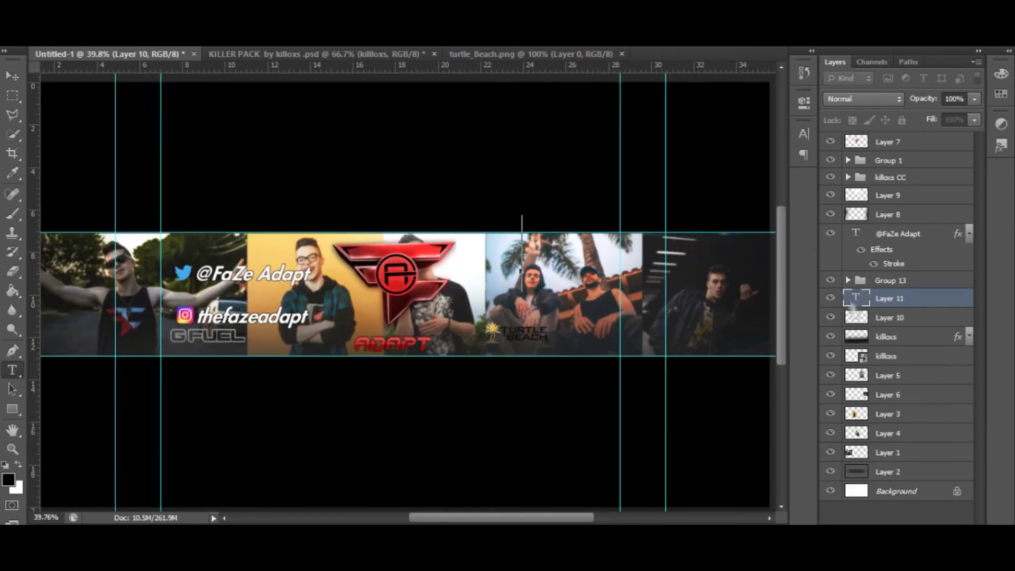
click(901, 318)
click(899, 233)
key(ctrl+j)
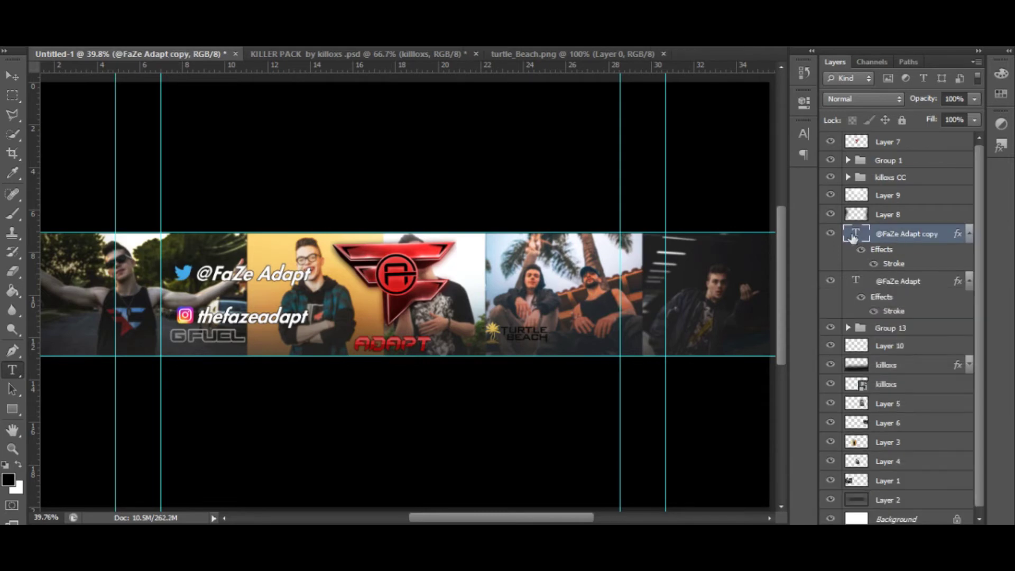
double_click(854, 236)
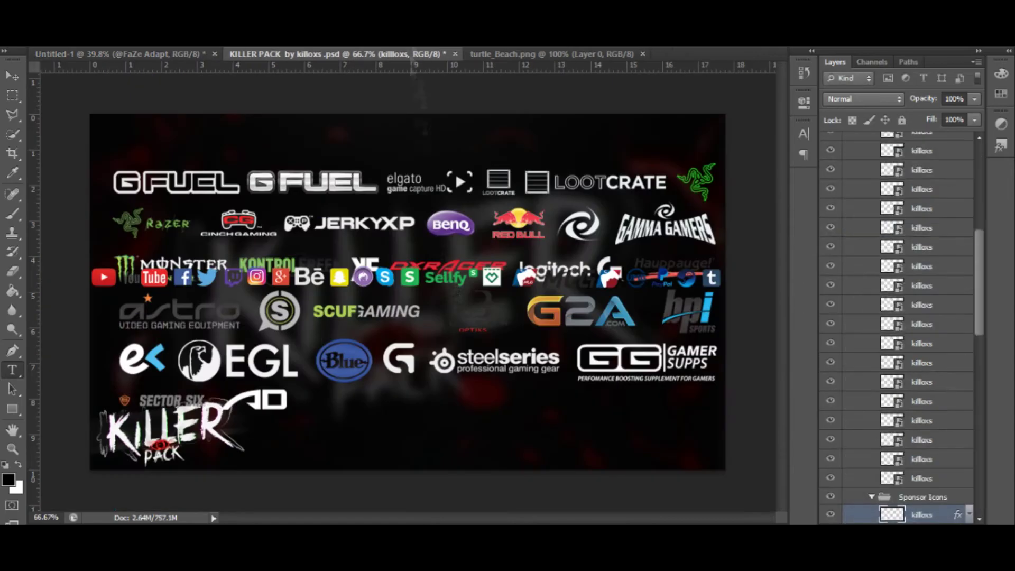
Hide the Sponsor Icons group and bring the YouTube icon onto the palm-tree photo
click(830, 479)
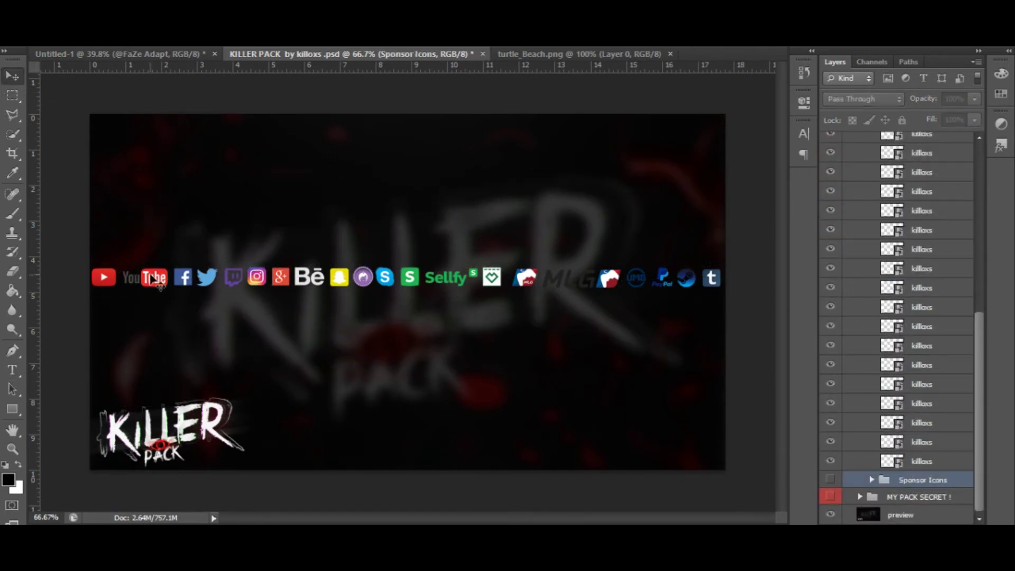
scroll(840, 370, up, 5)
drag(916, 271, 544, 275)
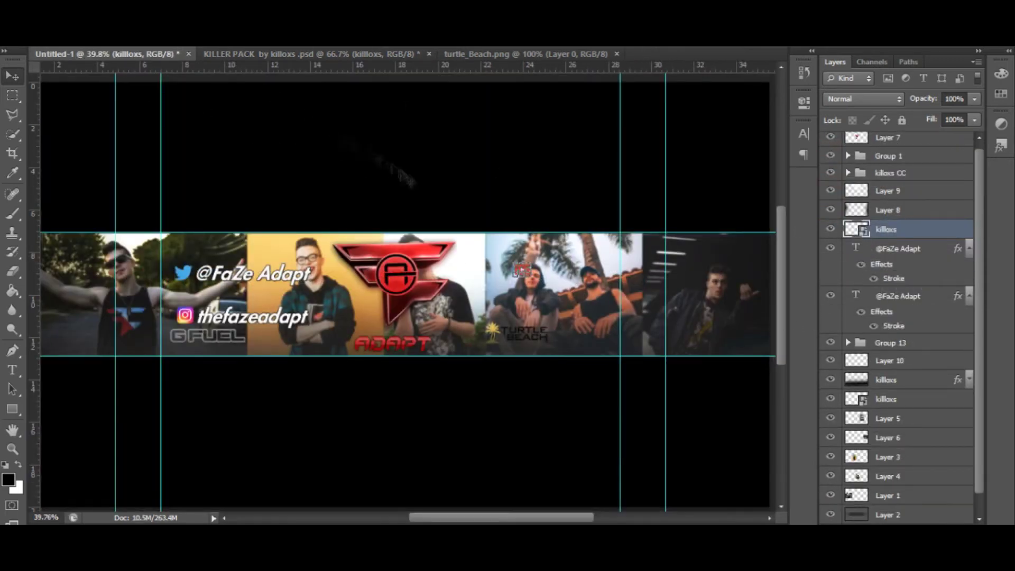
drag(521, 270, 513, 287)
Change the copied handle to 'FaZe Adapt' and move it beside the YouTube icon
right_click(898, 296)
double_click(856, 296)
key(ctrl+Return)
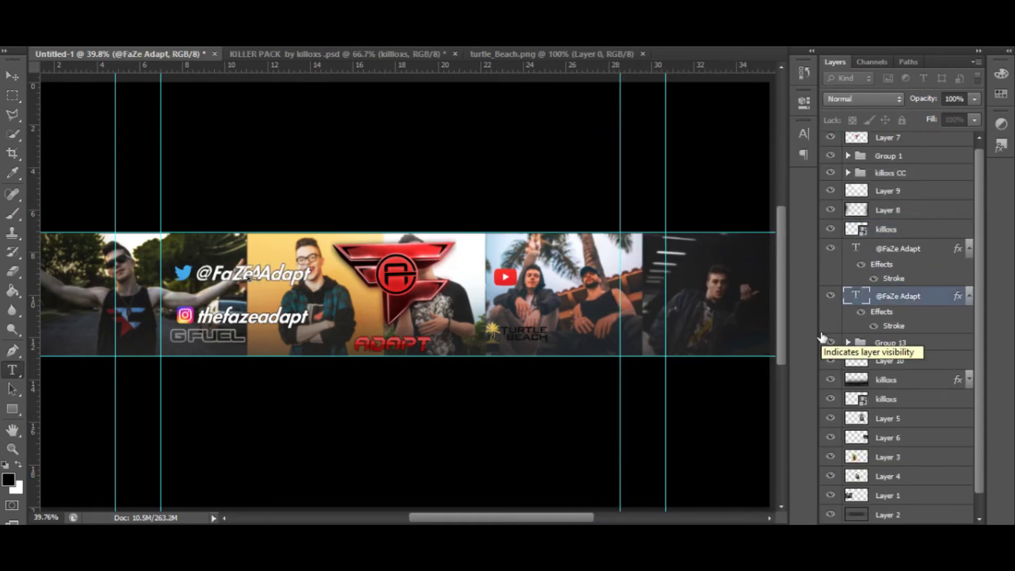
key(v)
mouse_move(212, 274)
mouse_down()
mouse_move(423, 265)
mouse_move(532, 276)
mouse_up()
scroll(531, 276, up, 5)
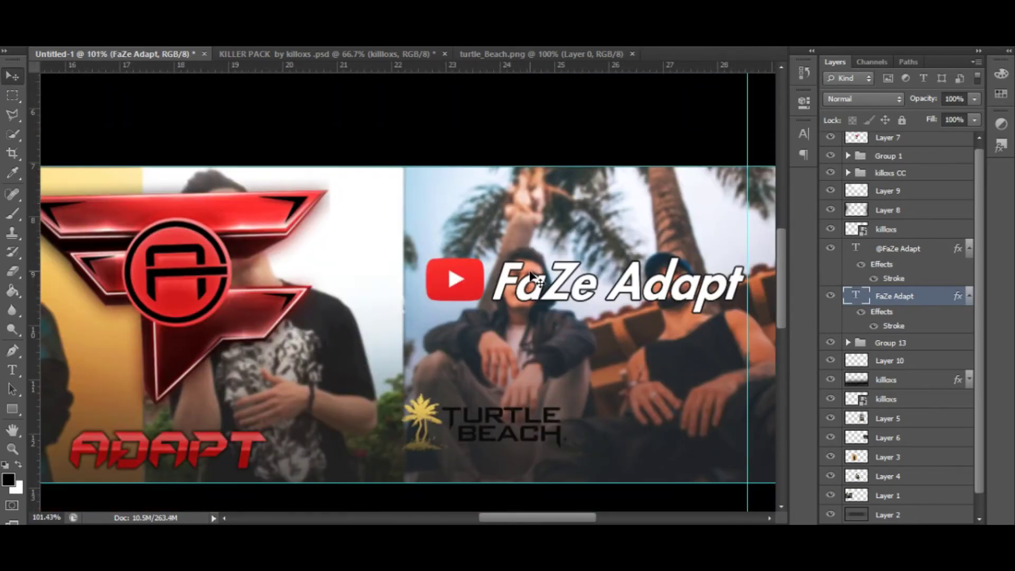
key(ctrl+0)
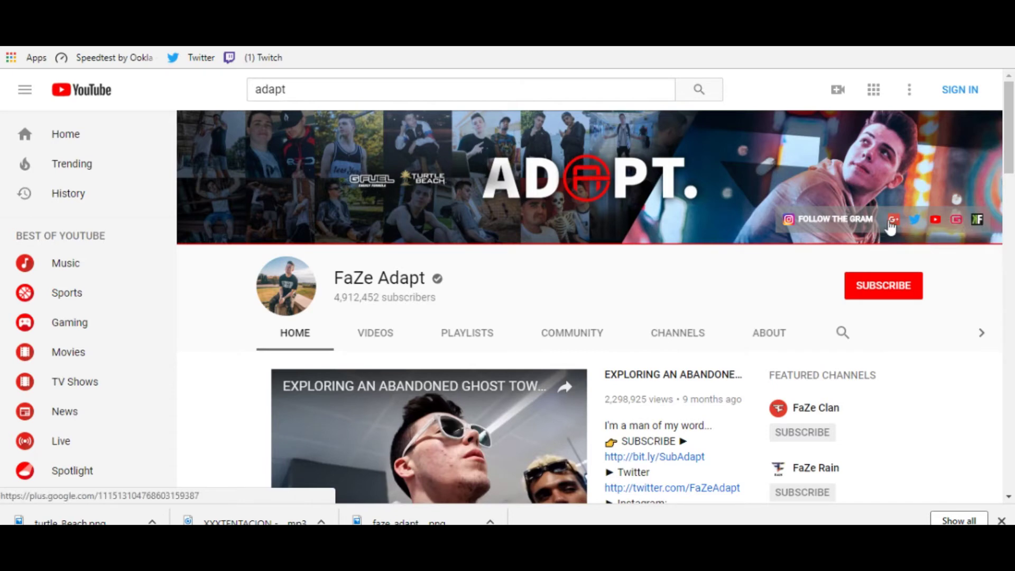
Follow the Google+ link in the YouTube channel art to Adapt's Google+ profile
click(892, 222)
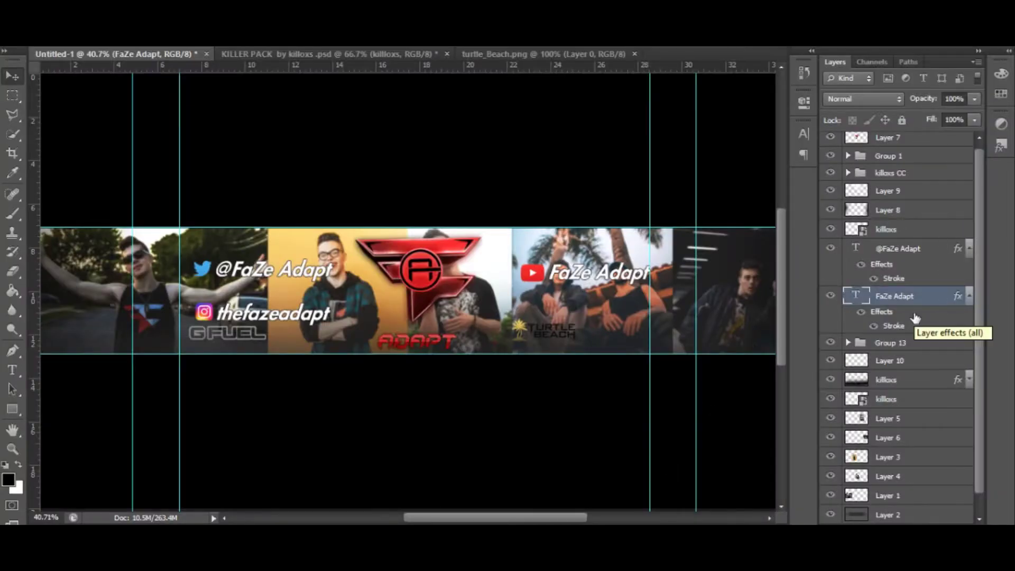
Bring the Google+ icon from KILLER PACK into the banner and shrink it under the YouTube icon
click(401, 54)
mouse_move(282, 278)
mouse_down()
mouse_move(385, 394)
mouse_move(588, 301)
mouse_move(538, 300)
mouse_up()
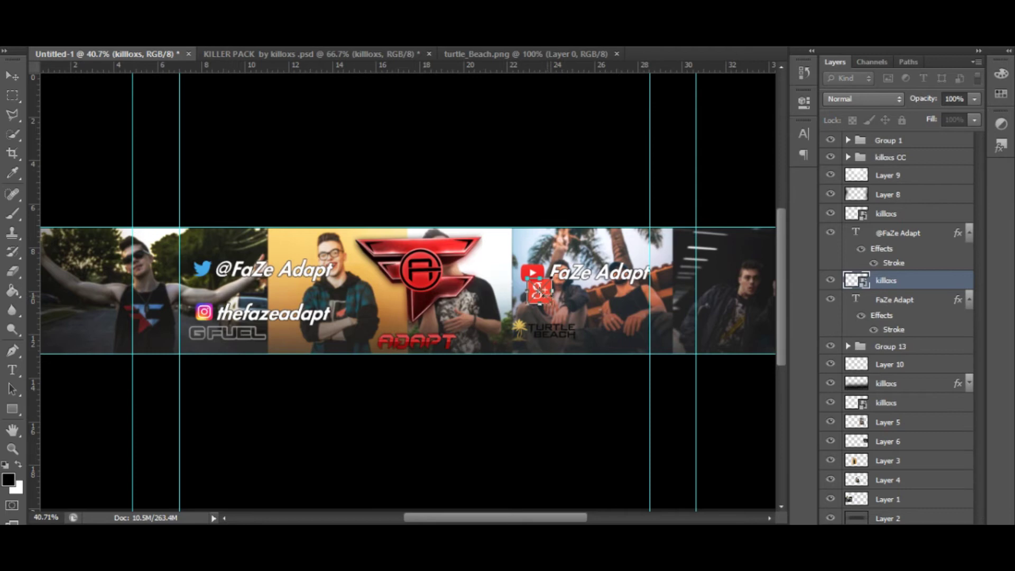
key(ctrl+t)
drag(549, 302, 529, 303)
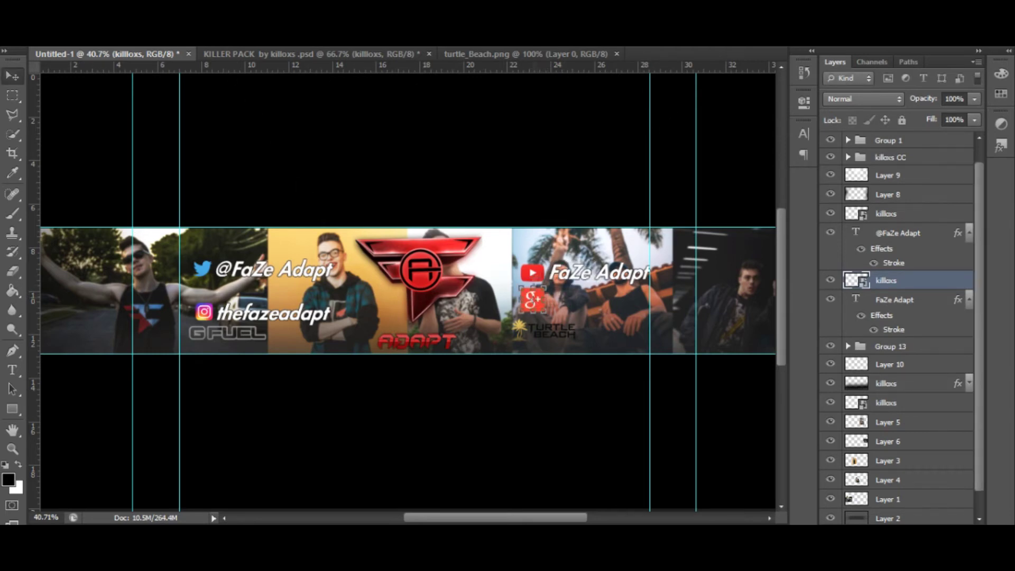
key(Return)
scroll(538, 302, up, 3)
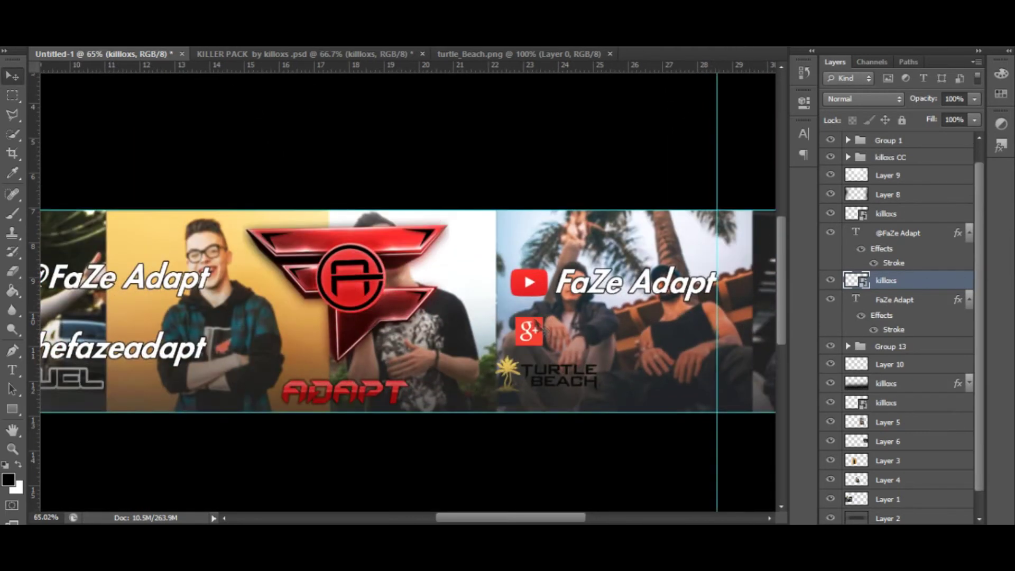
scroll(538, 336, down, 3)
scroll(510, 306, up, 2)
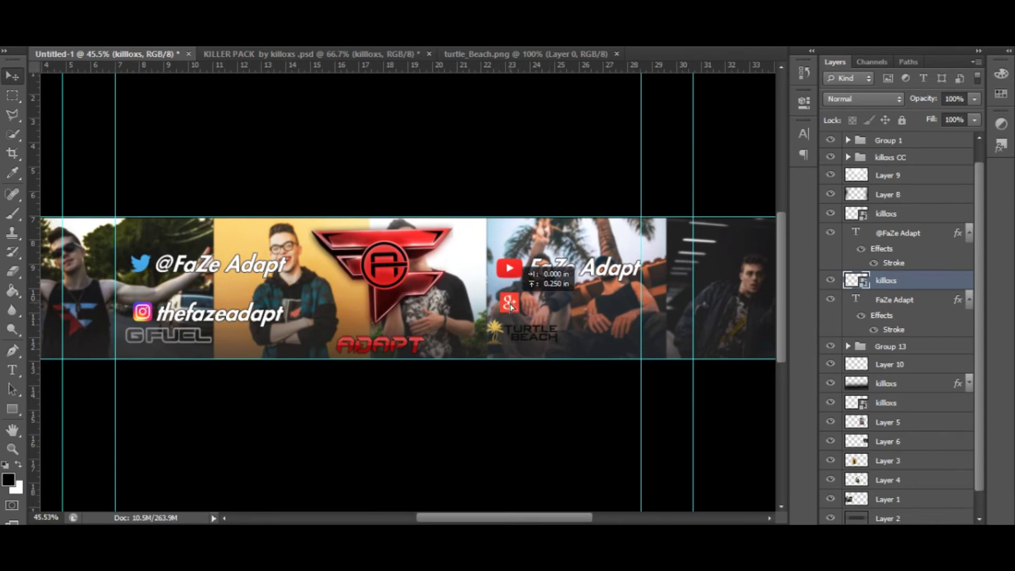
Copy the FaZe Adapt text down and line it up beside the Google+ icon
click(894, 299)
key(ctrl+j)
drag(577, 270, 575, 304)
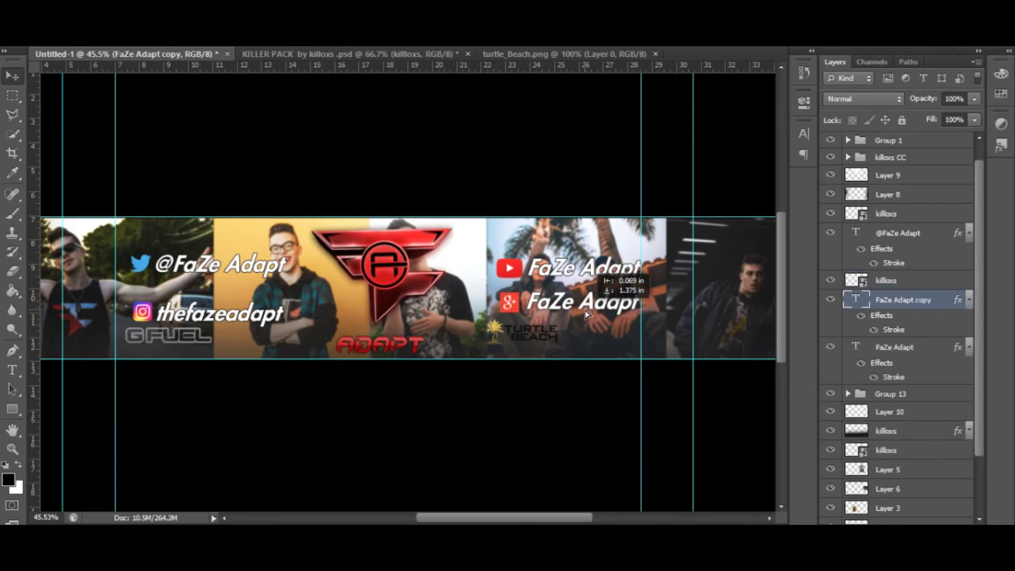
scroll(575, 304, up, 5)
drag(468, 338, 474, 347)
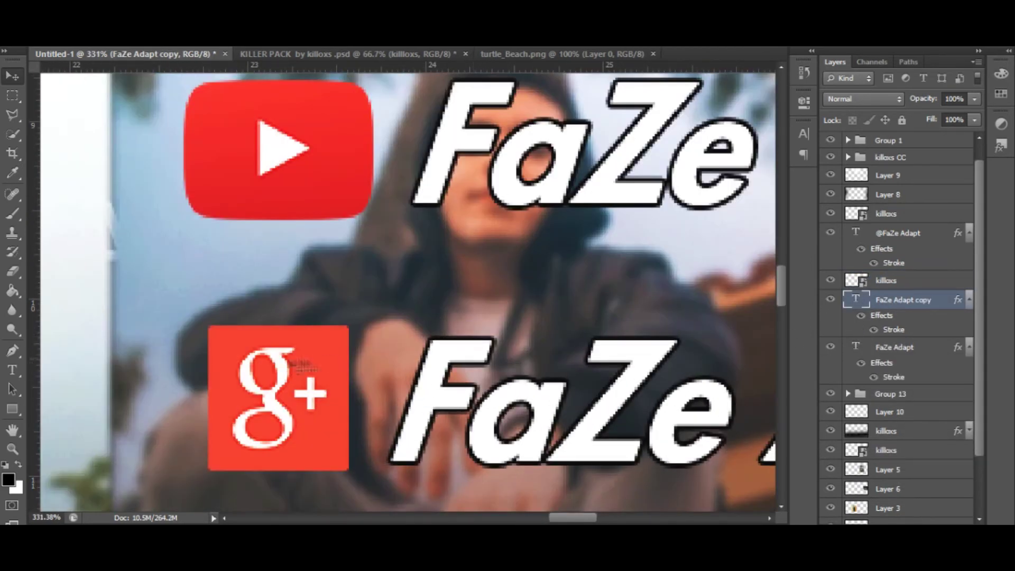
scroll(523, 375, down, 7)
scroll(539, 364, up, 2)
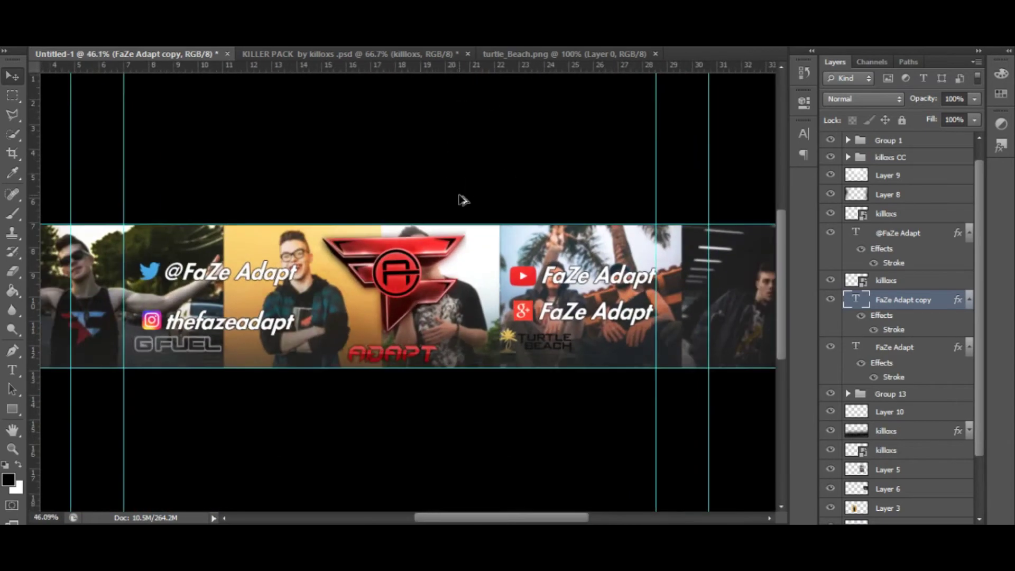
scroll(500, 242, down, 1)
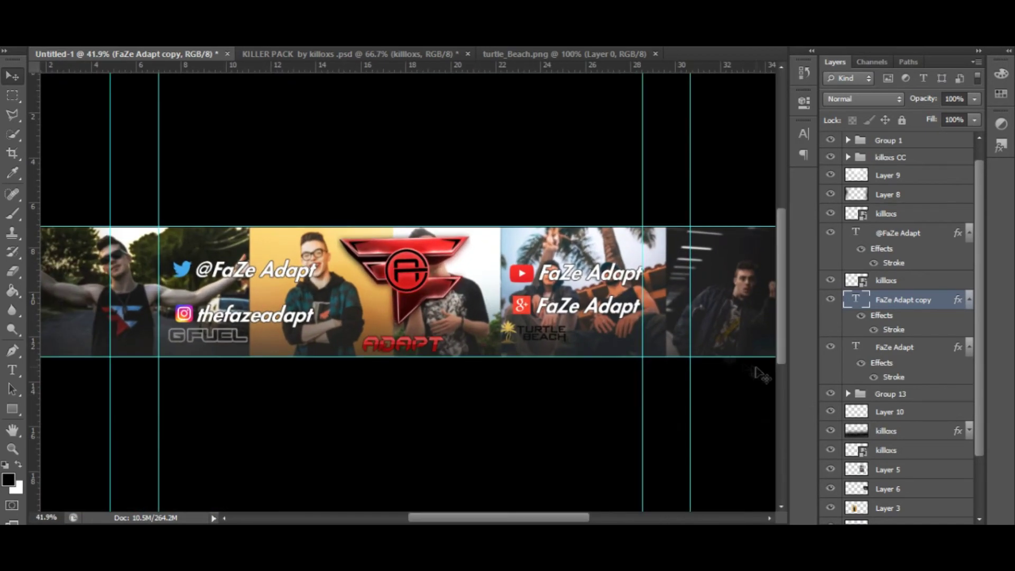
key(ctrl+shift+alt+n)
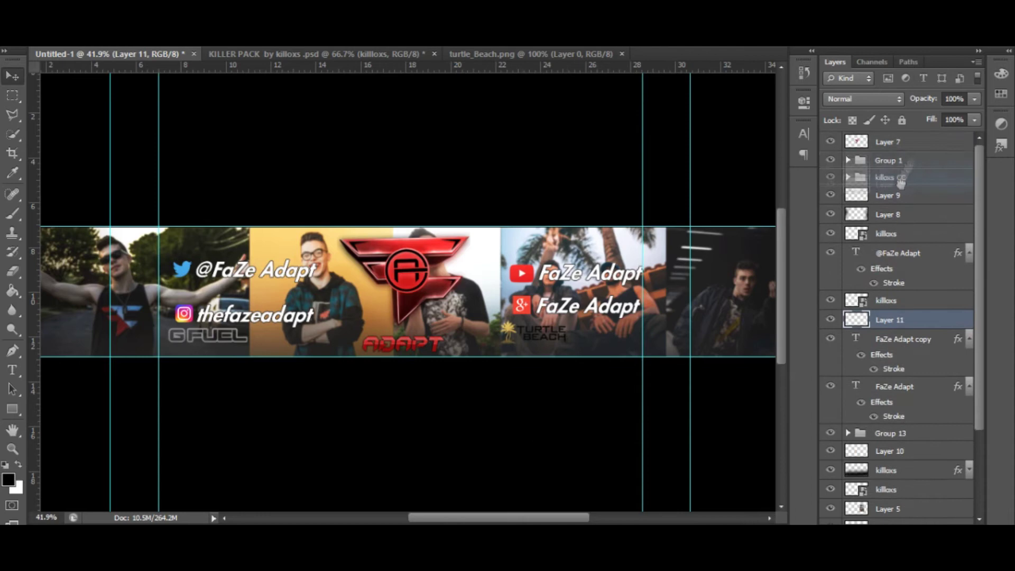
Paint a black layer over the banner at 24% opacity, with Layer 7 above it
drag(431, 199, 579, 249)
drag(116, 244, 687, 290)
key(ctrl+z)
drag(227, 203, 423, 85)
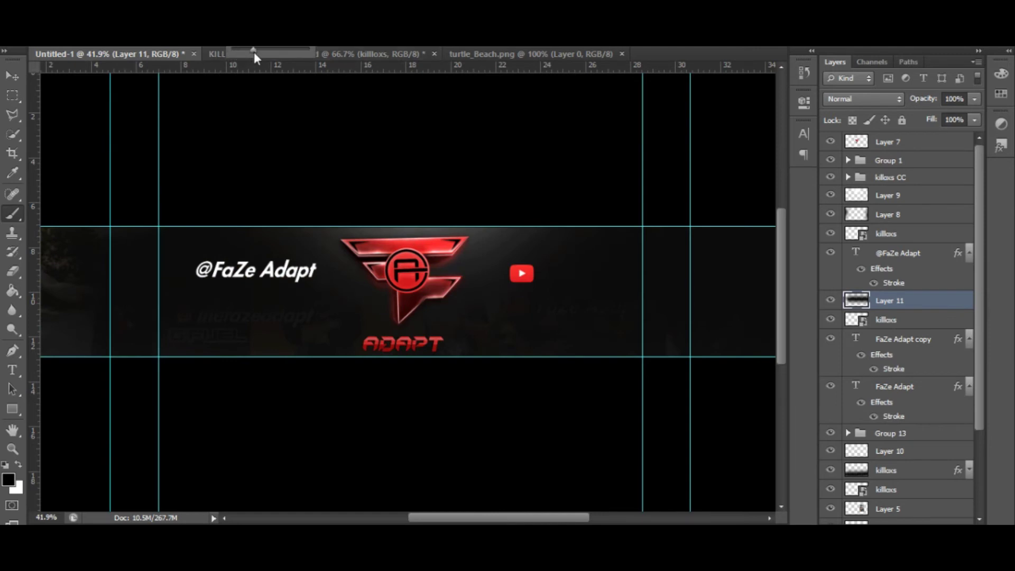
drag(924, 117, 916, 116)
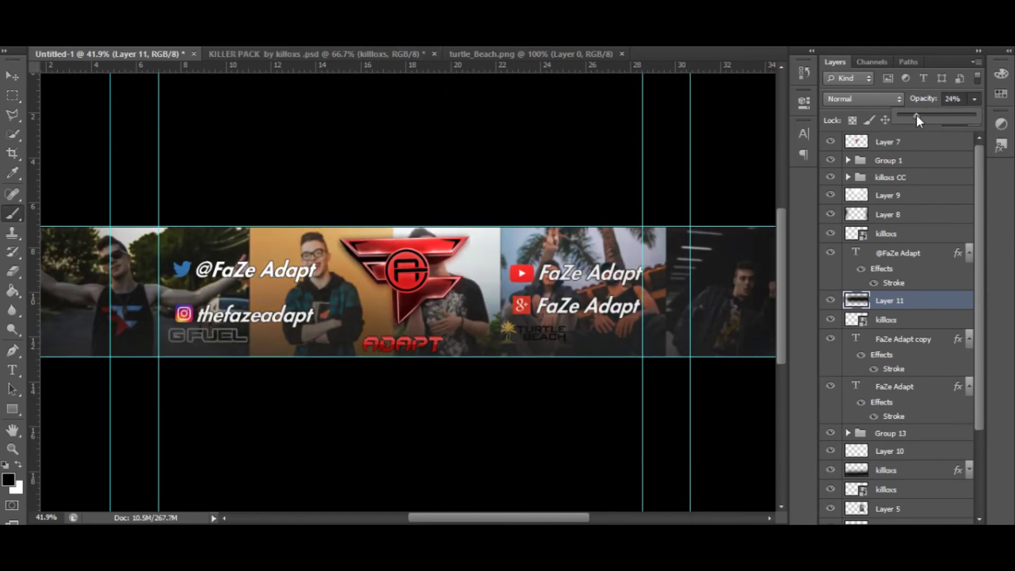
drag(879, 143, 905, 290)
key(ctrl+0)
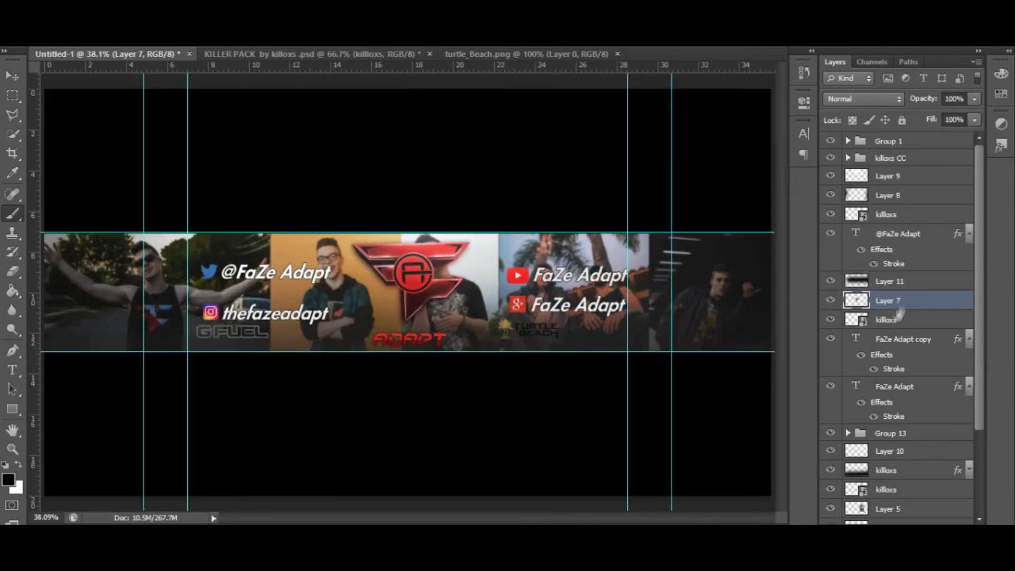
Add an empty highlight layer and switch to a soft white brush
right_click(141, 96)
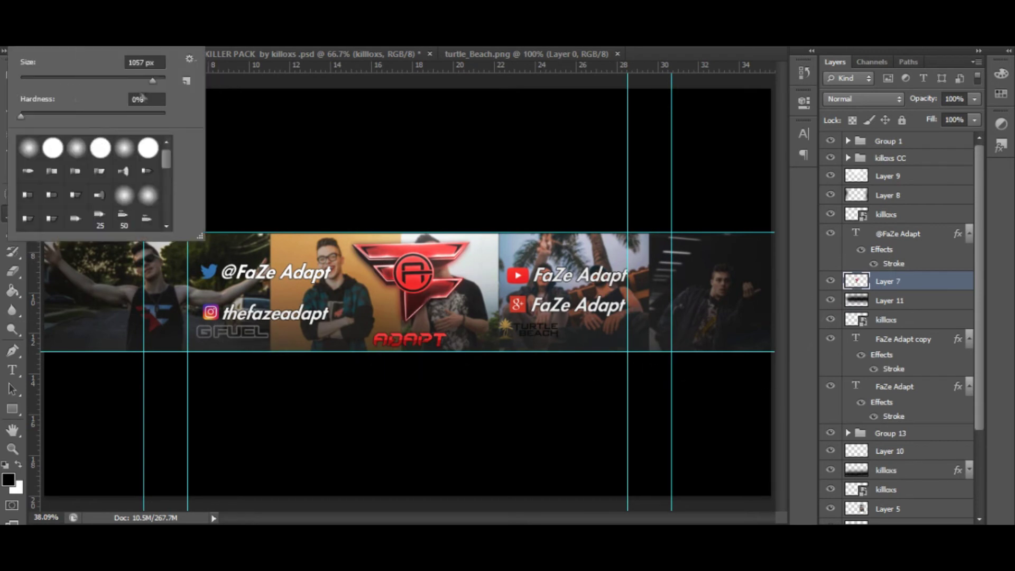
key(Return)
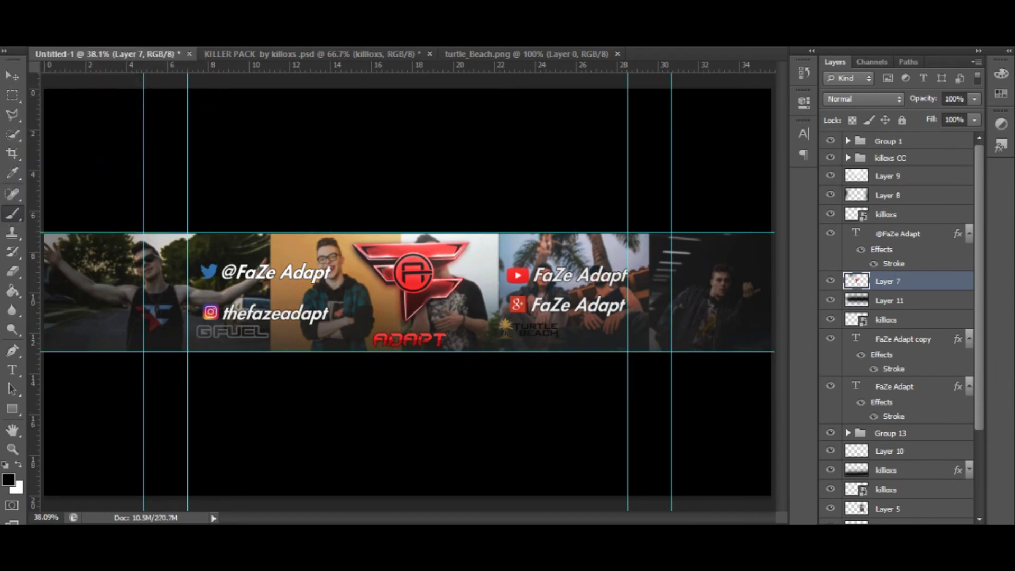
key(ctrl+shift+alt+n)
key(x)
right_click(125, 82)
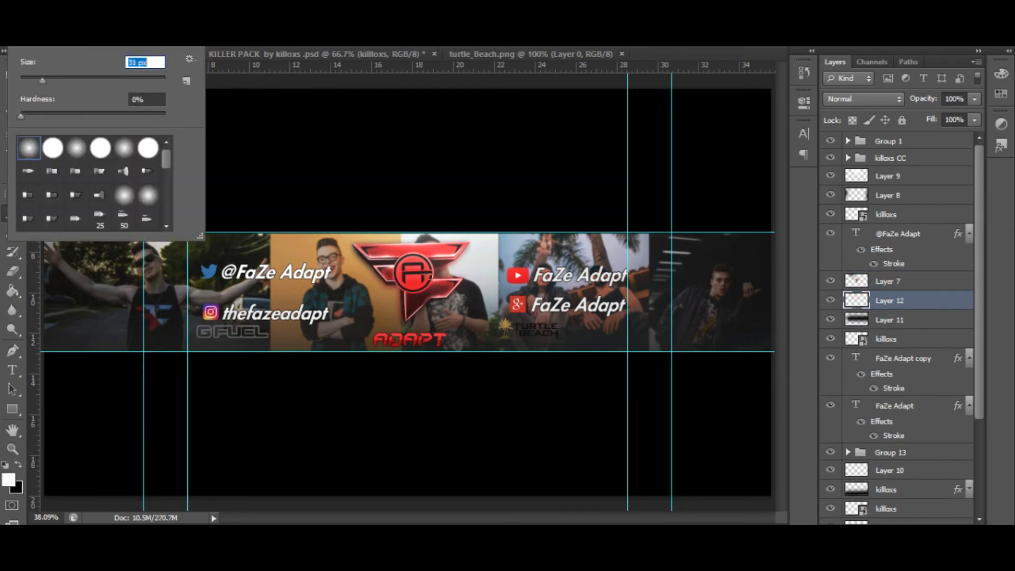
Dab a soft white glow with a smaller brush and set the layer to Overlay
key(Return)
right_click(445, 260)
key(Return)
click(608, 282)
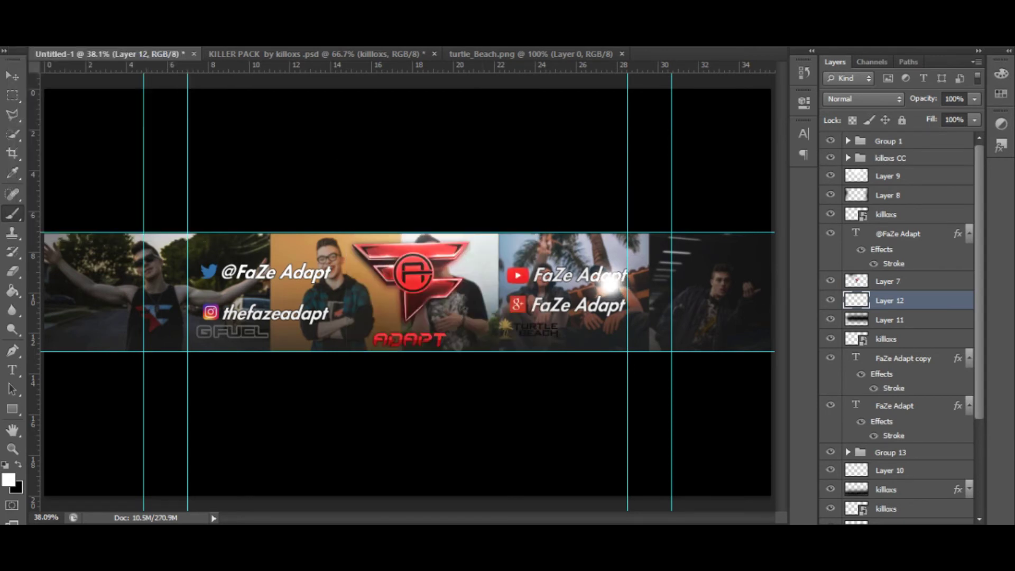
click(861, 99)
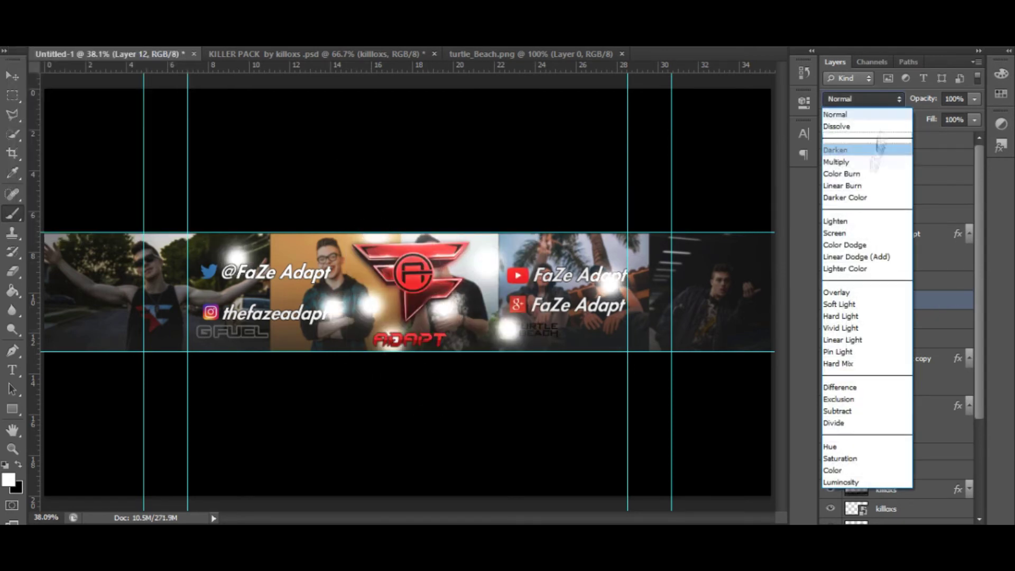
click(869, 288)
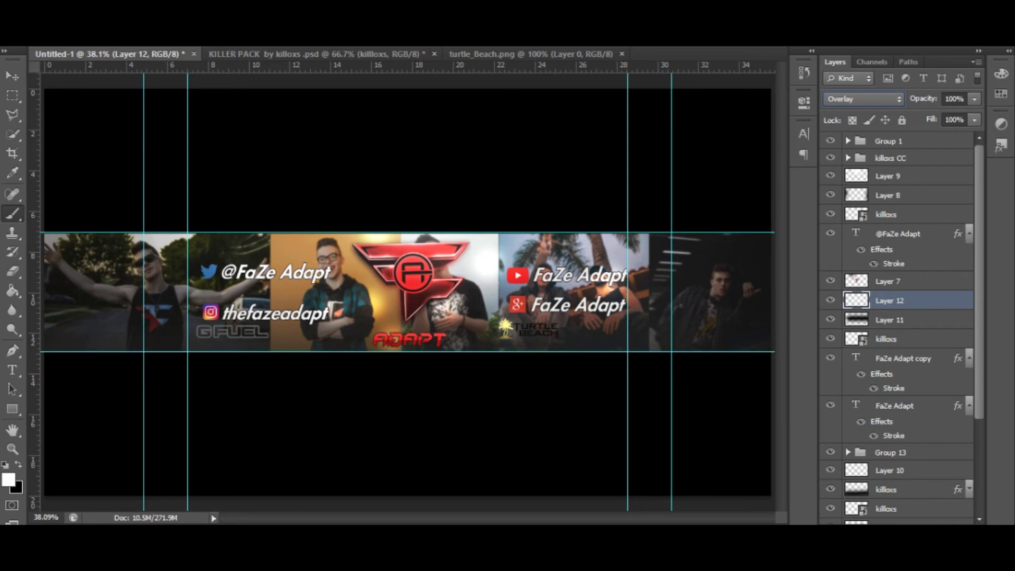
Brush black over the right-hand person and keep Layer 12 below Layer 7
key(x)
drag(729, 301, 703, 343)
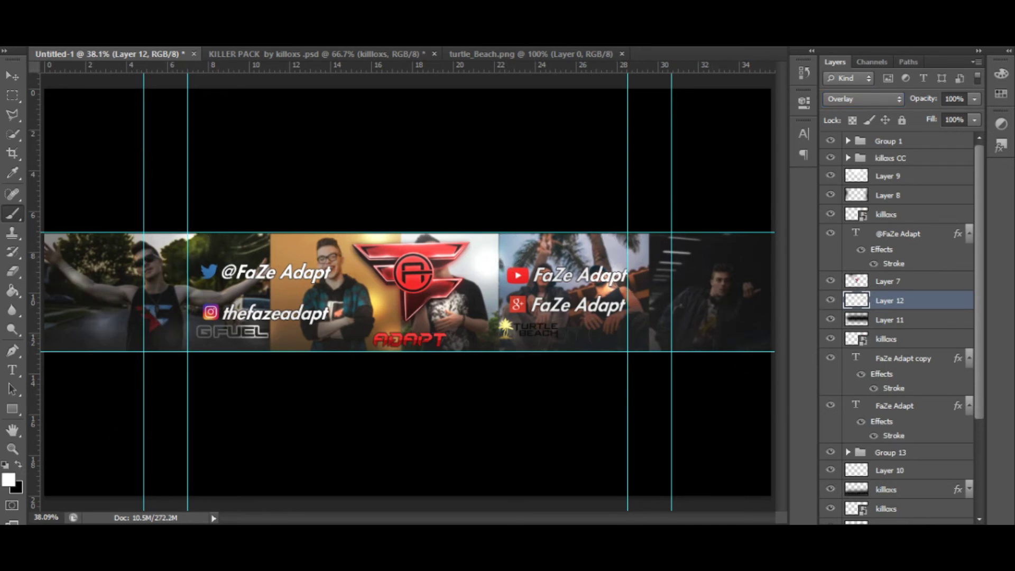
key(ctrl+bracketright)
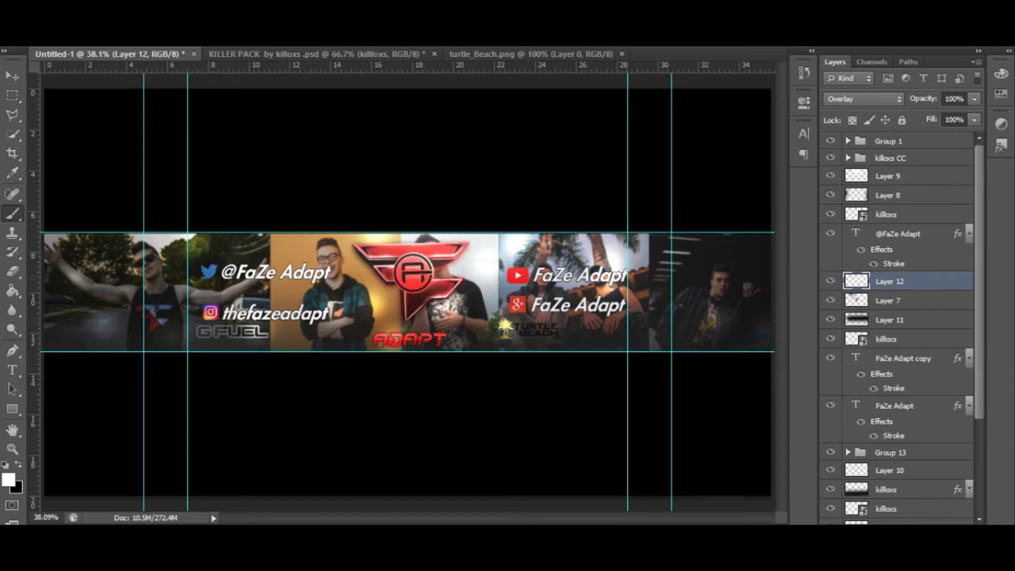
key(ctrl+bracketleft)
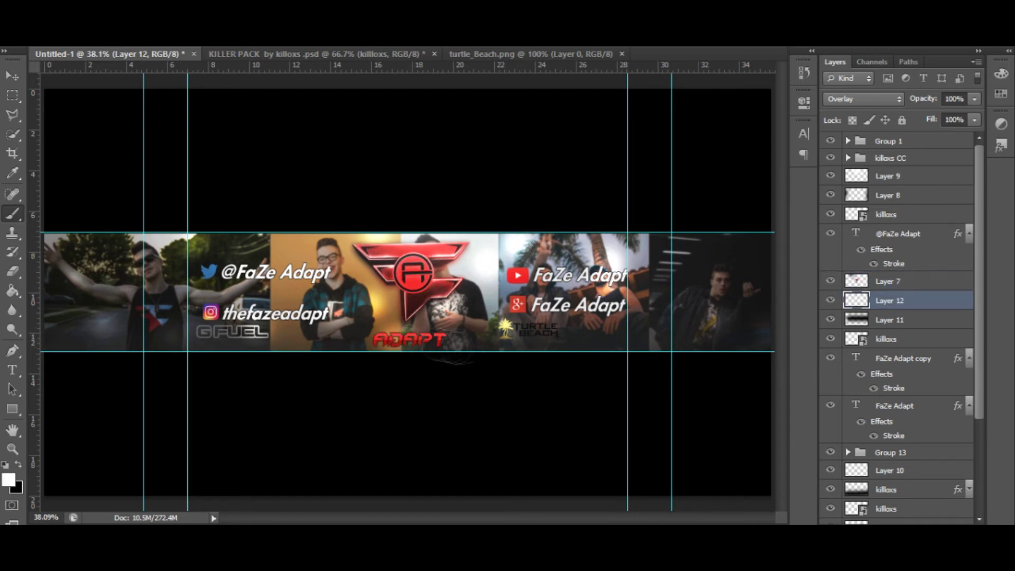
key(ctrl+minus)
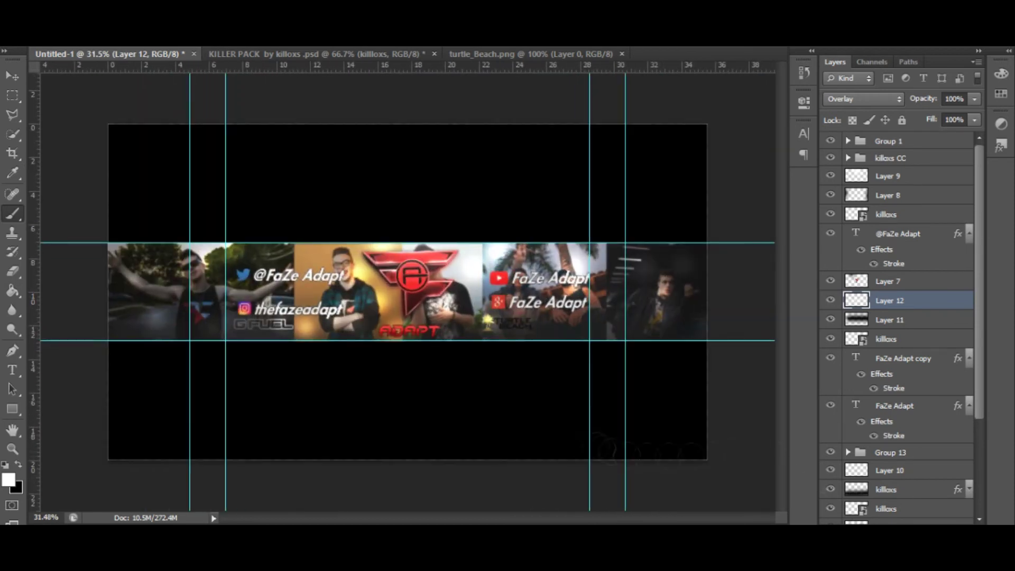
key(ctrl+plus)
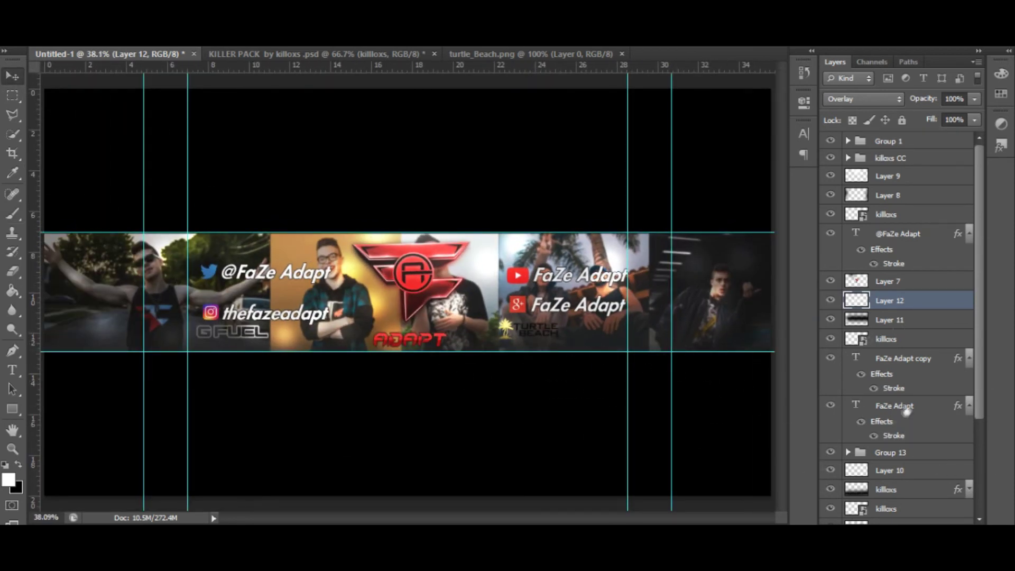
scroll(903, 416, down, 2)
click(893, 401)
key(shift+Up)
key(shift+Up)
key(shift+Up)
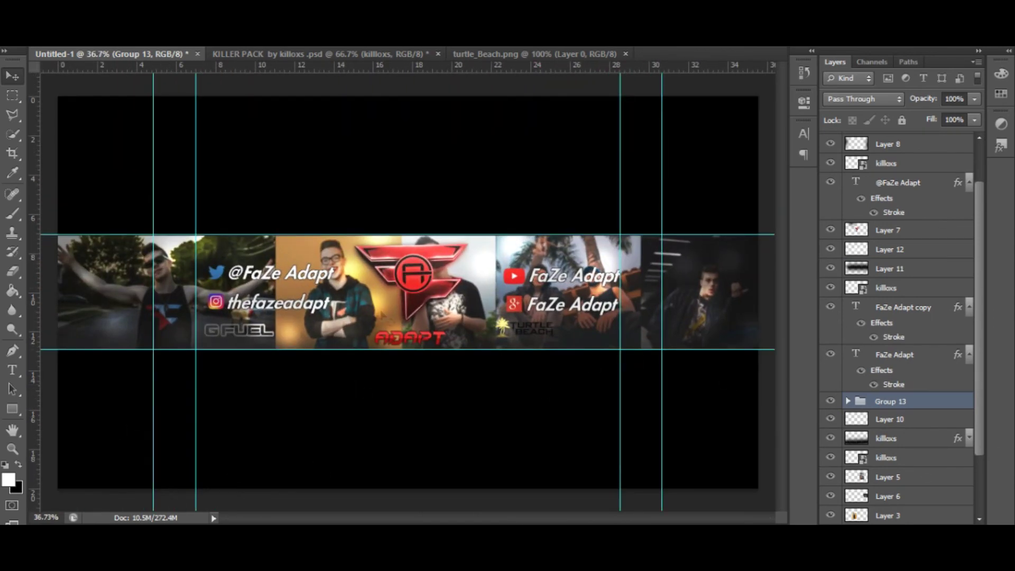
Crop the canvas's top and bottom edges to the banner strip's guides
click(888, 144)
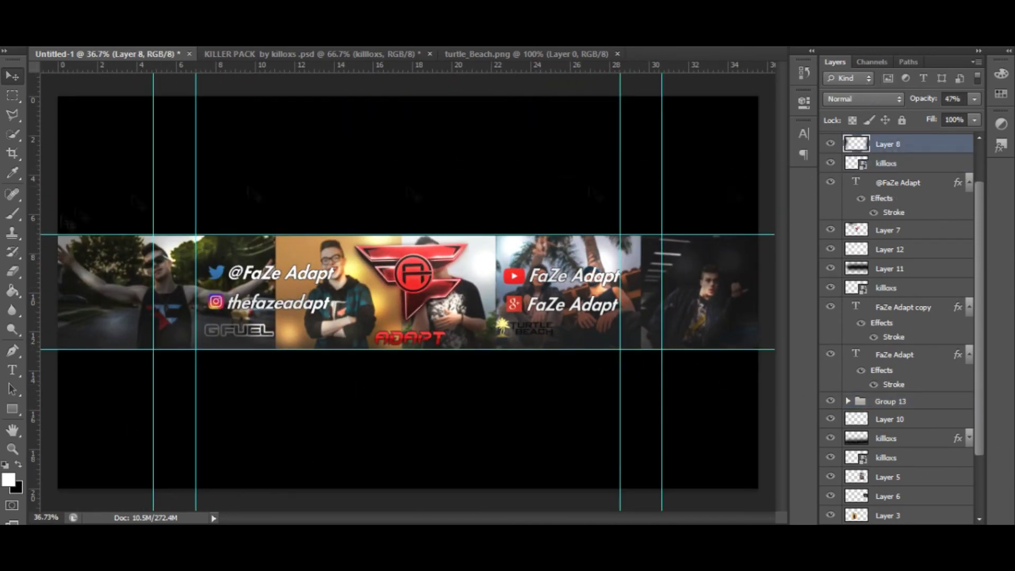
key(c)
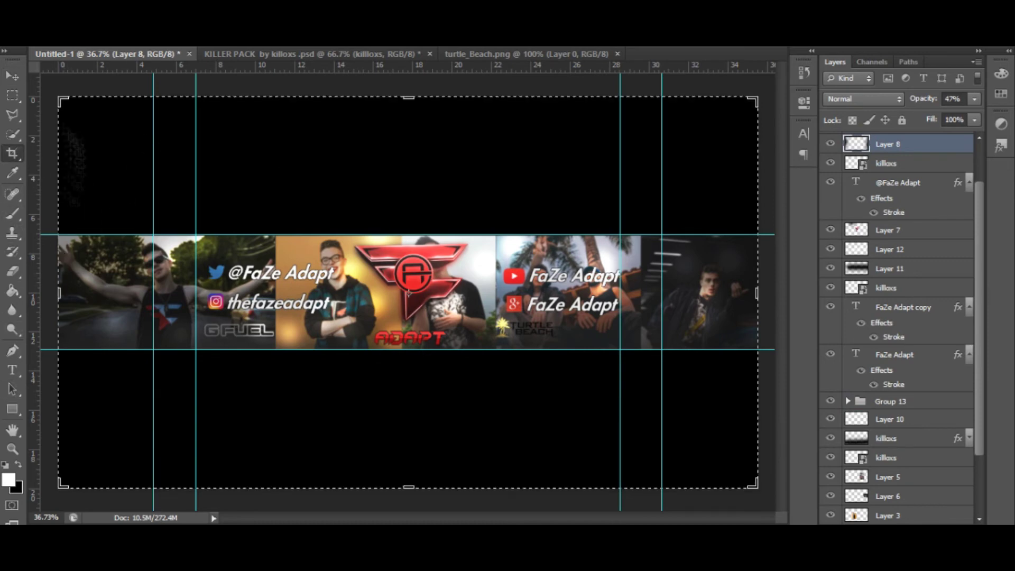
drag(408, 97, 409, 235)
drag(408, 415, 416, 353)
key(Return)
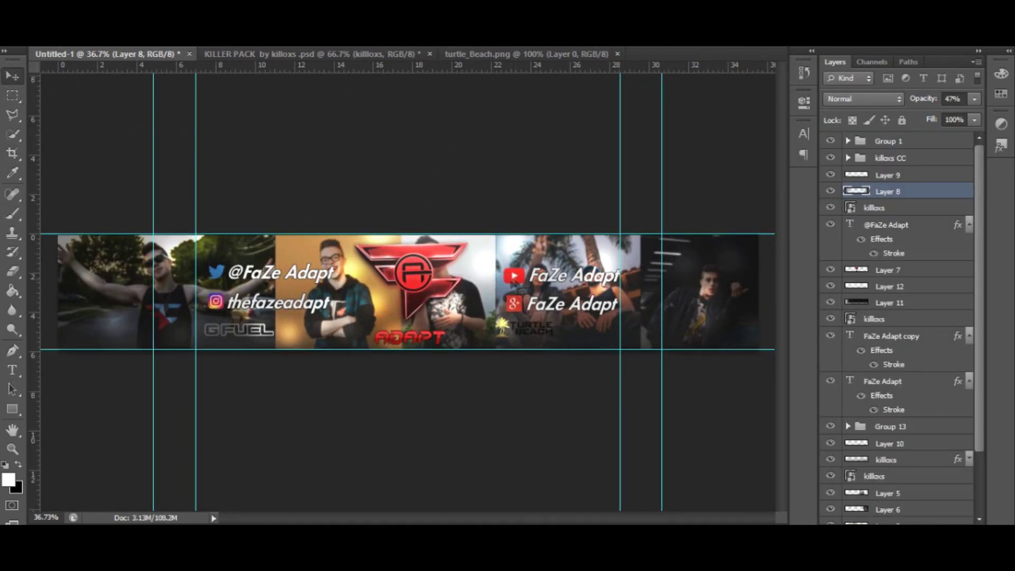
click(33, 42)
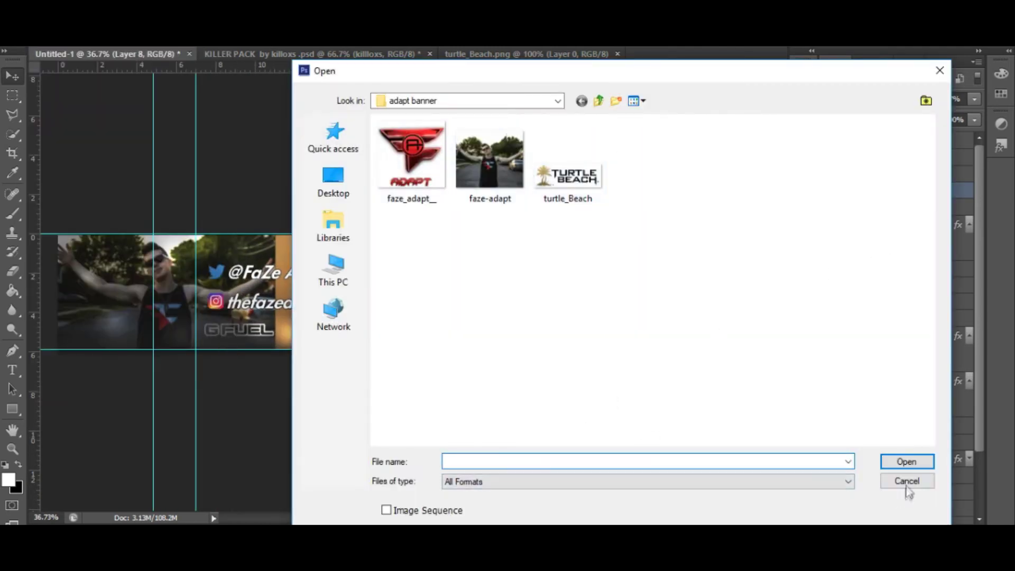
Save the banner as m.psd
click(906, 480)
click(32, 43)
click(67, 172)
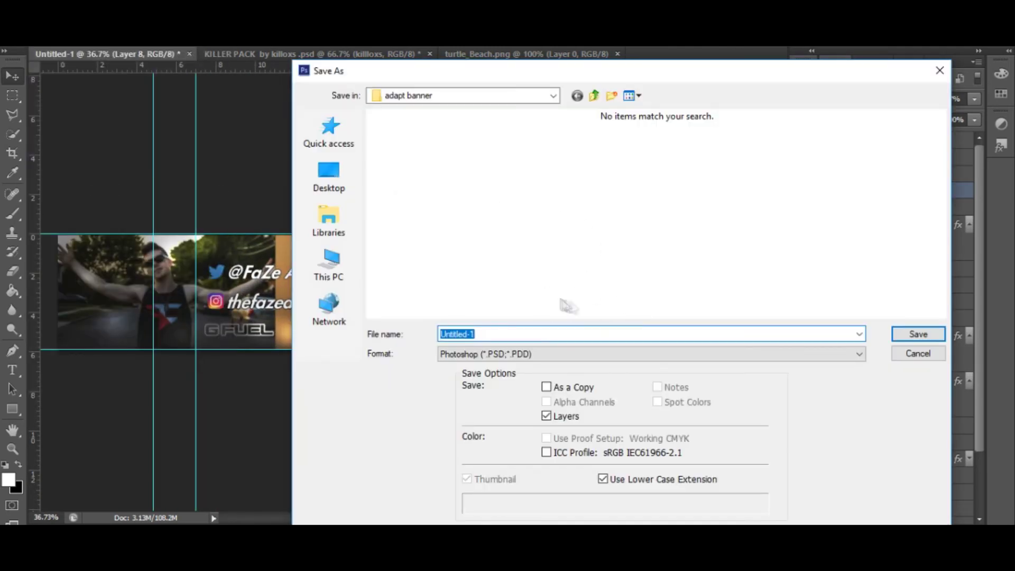
key(Return)
click(33, 43)
click(66, 172)
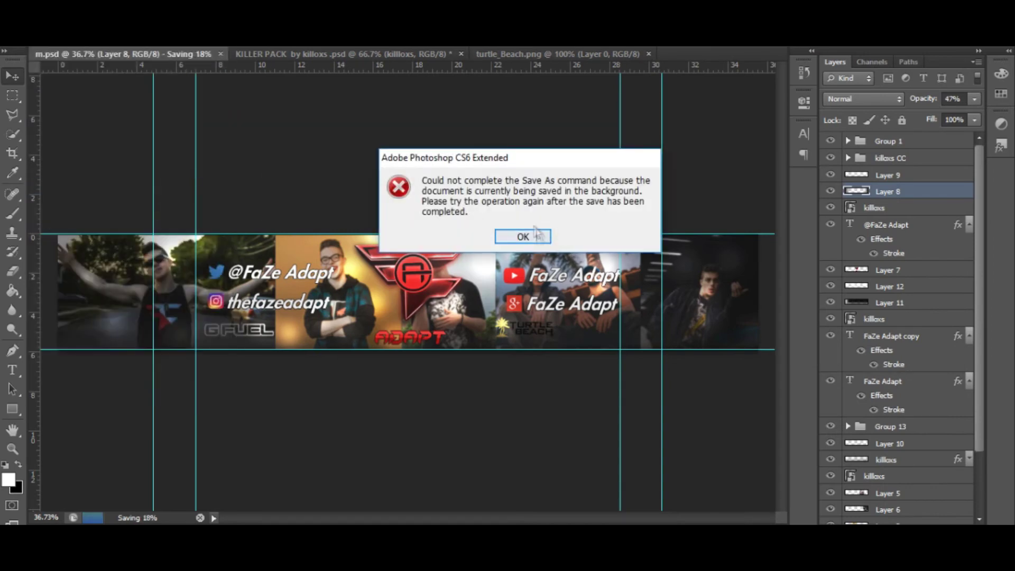
Save another copy of the banner in JPEG format
click(522, 236)
click(33, 42)
click(66, 172)
click(650, 354)
click(475, 226)
click(918, 334)
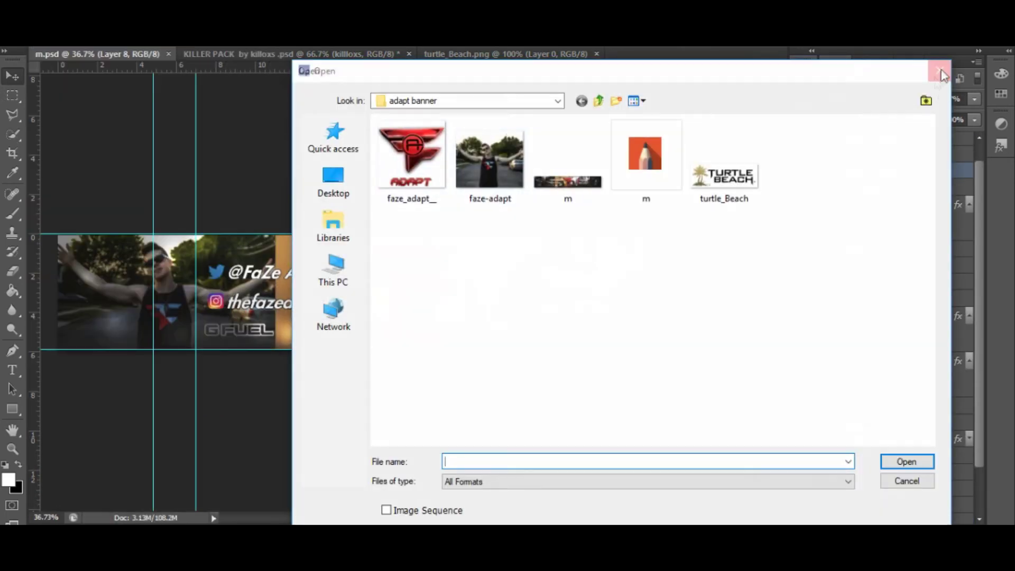
Close the KILLER PACK document and pick up the flattened m.jpg banner
click(943, 73)
click(409, 53)
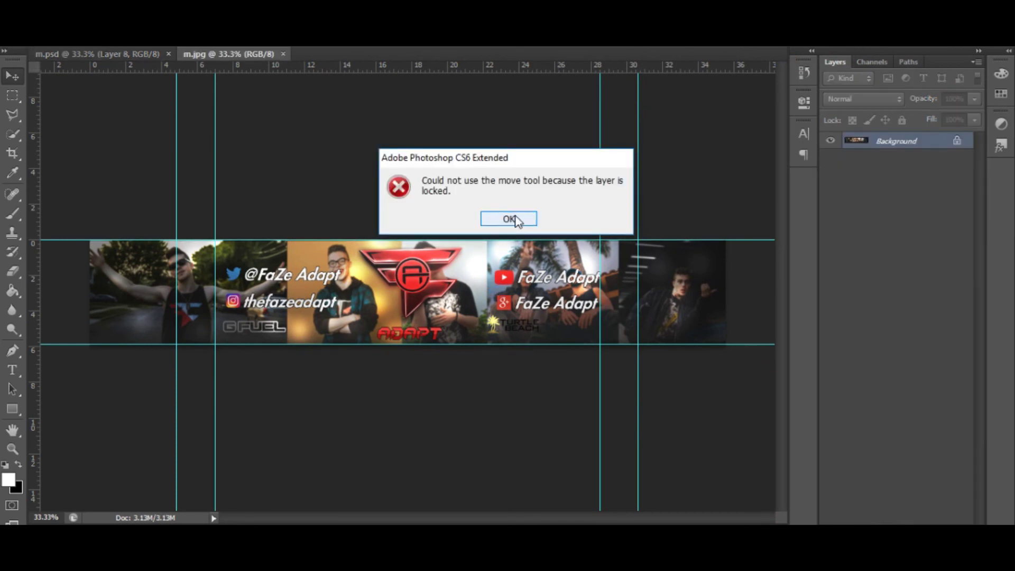
click(144, 54)
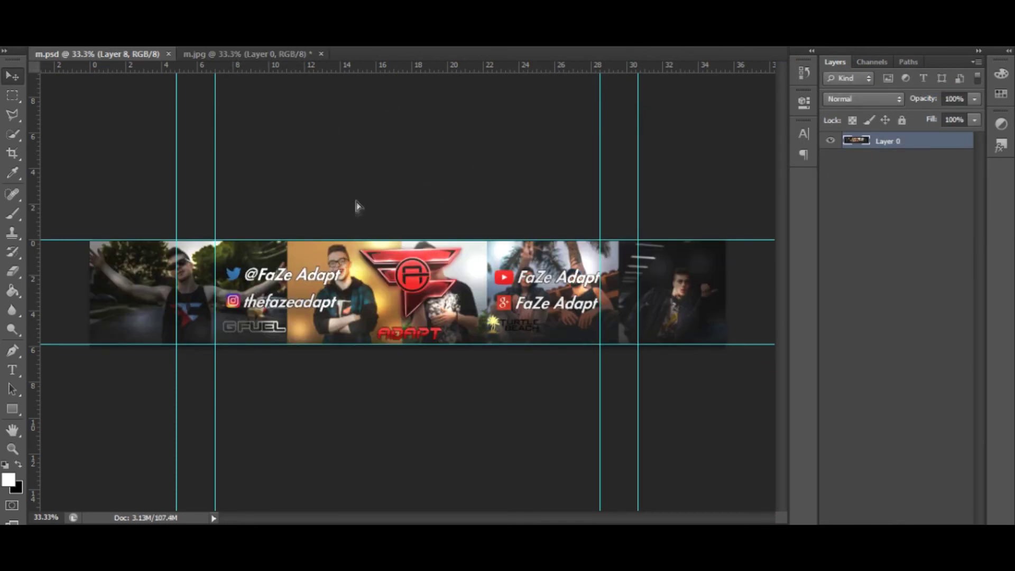
Bring the flattened banner into m.psd as the top layer at 99% opacity
drag(355, 204, 555, 400)
key(ctrl+shift+bracketright)
drag(974, 98, 973, 121)
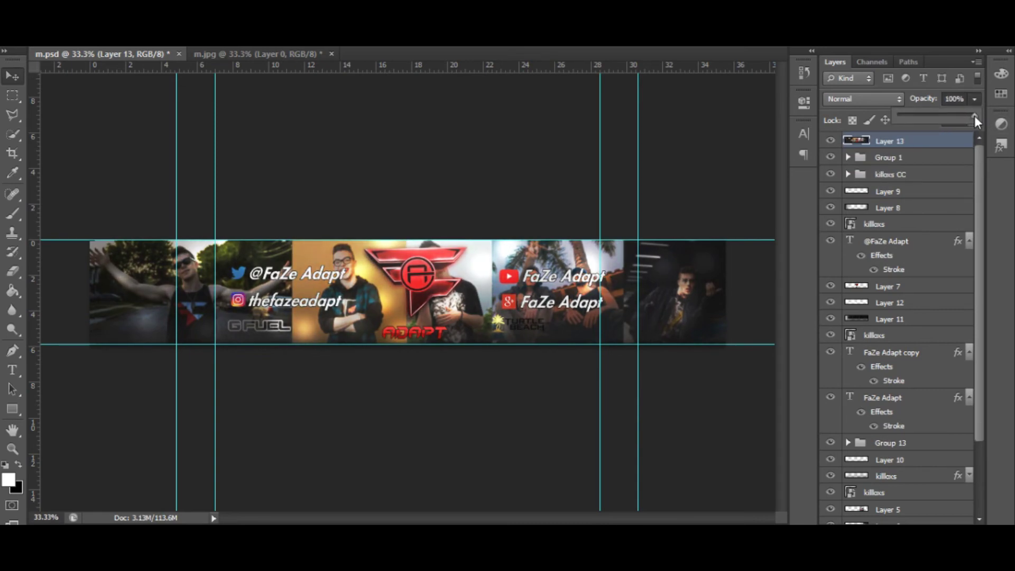
scroll(476, 285, up, 5)
scroll(430, 306, up, 5)
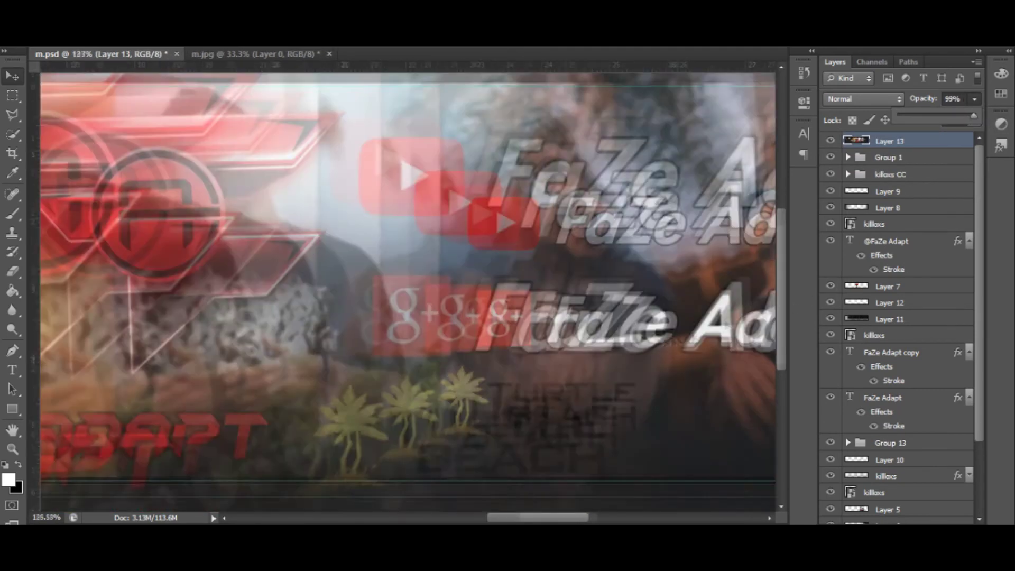
scroll(431, 305, down, 10)
Try saving as JPEG, dismiss the could-not-save error, and close m.jpg
click(34, 42)
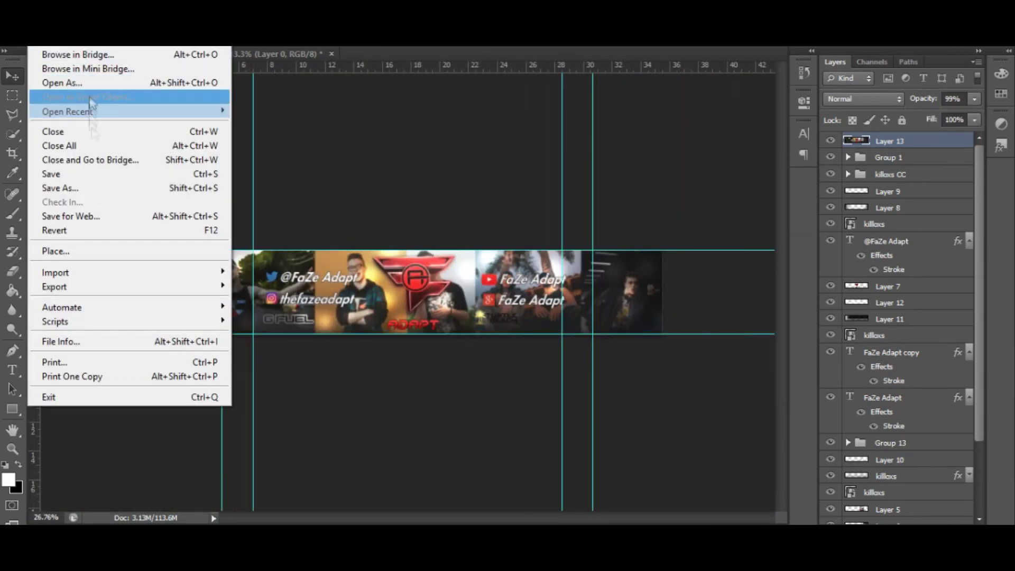
click(79, 188)
click(623, 353)
click(502, 208)
click(918, 334)
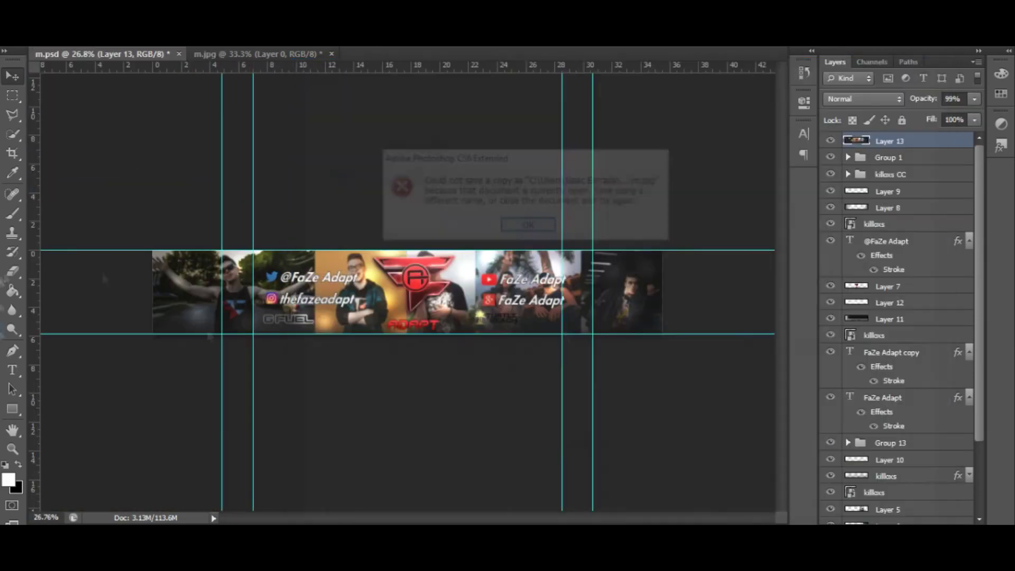
click(525, 227)
click(331, 54)
Start a new Save As with JPEG chosen as the format
click(21, 42)
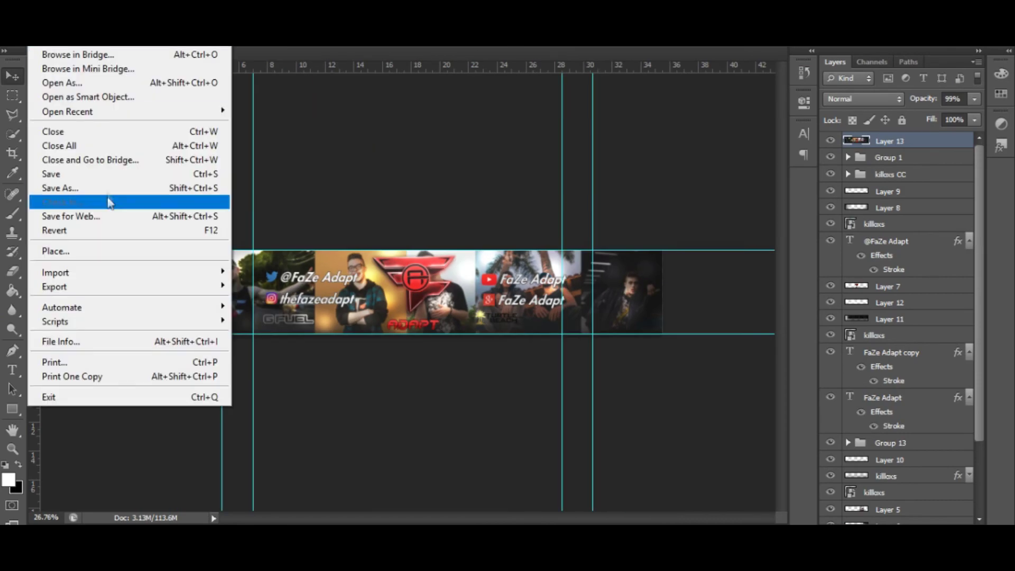
click(79, 186)
click(550, 354)
click(494, 224)
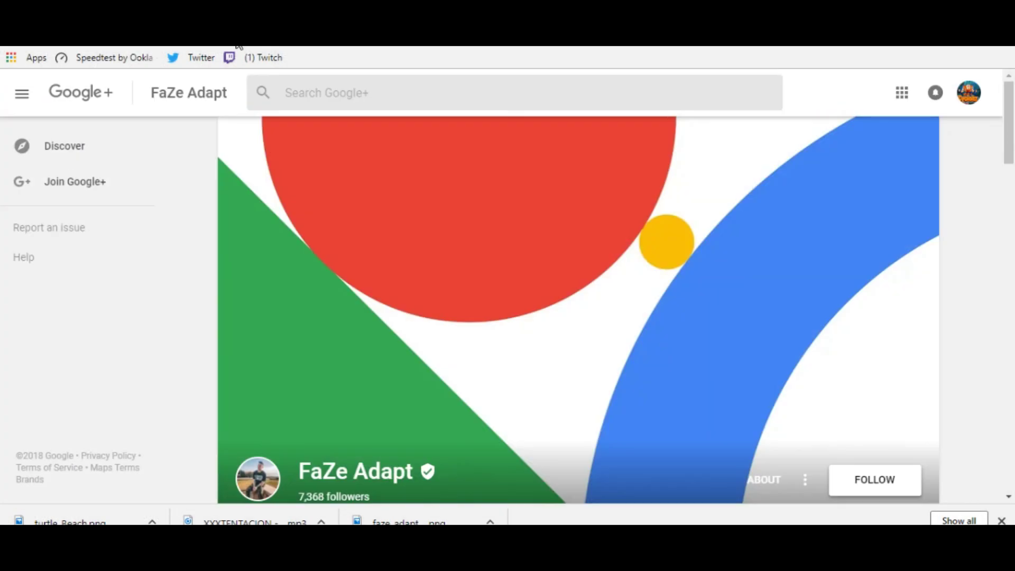
Search for 'youtube banner size 2018', then move Layer 1 above Layer 2
key(BackSpace)
key(BackSpace)
key(BackSpace)
text(tube)
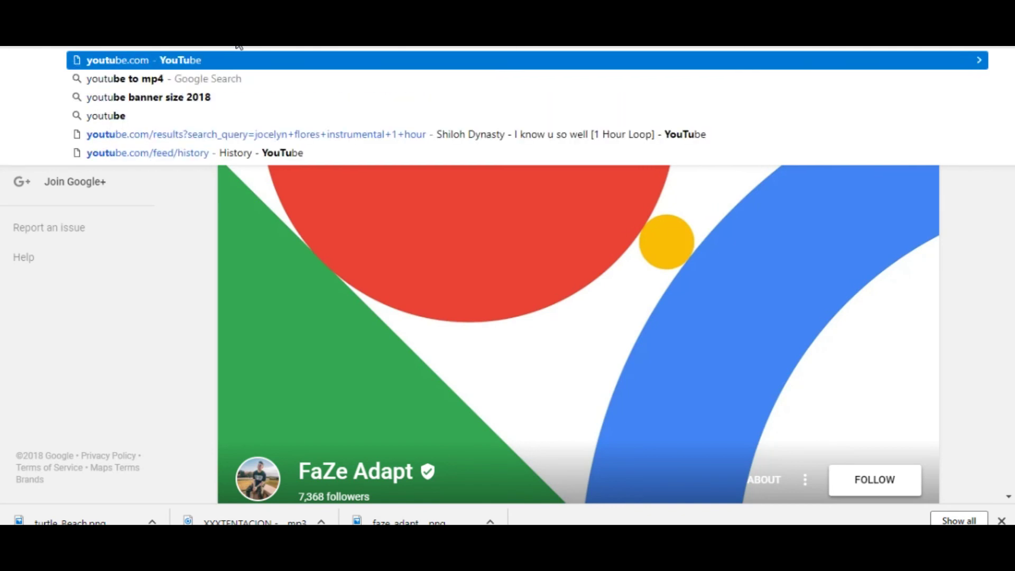
key(Return)
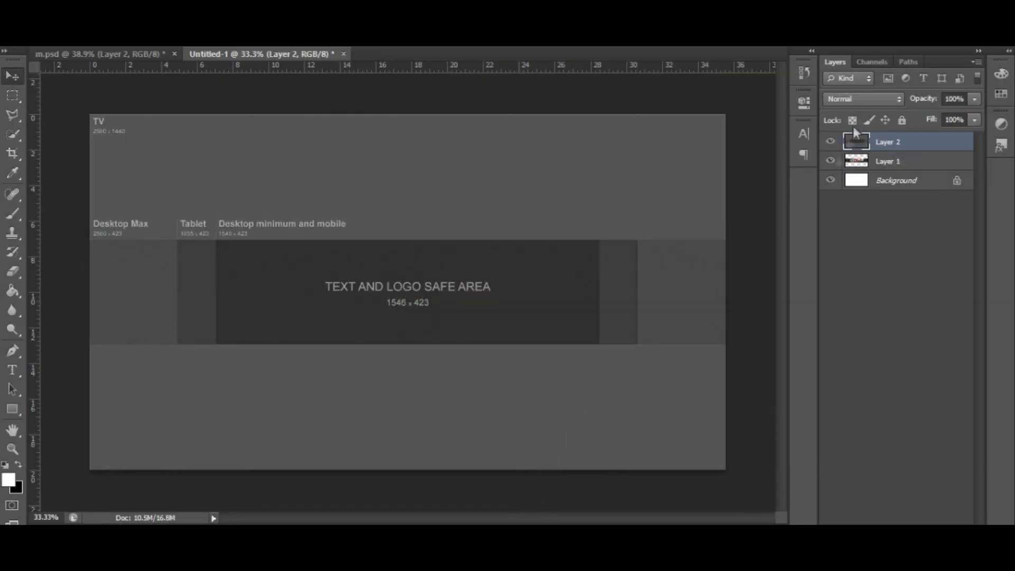
drag(888, 161, 888, 139)
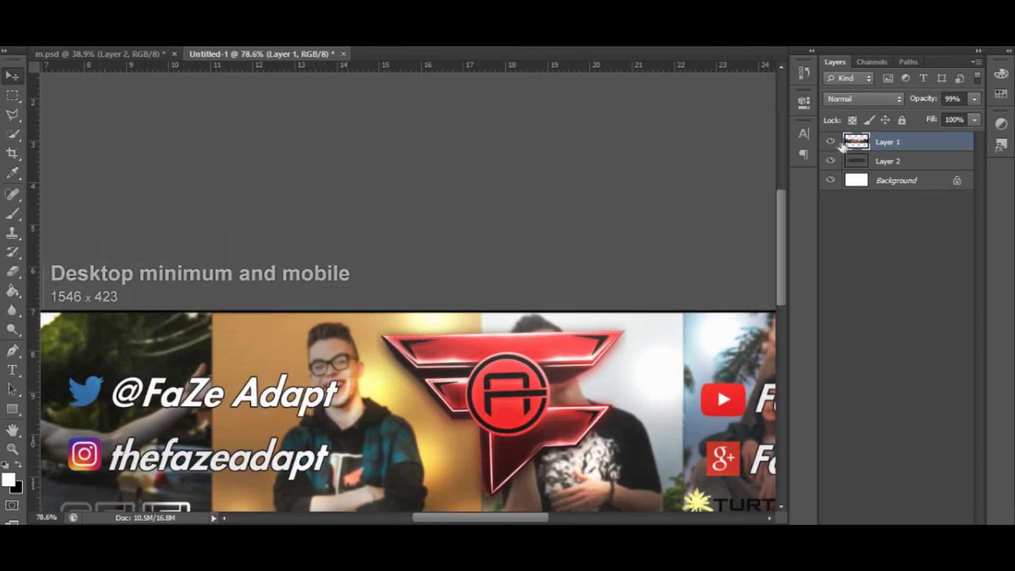
Add a guide at the template's safe-area bottom edge
click(830, 142)
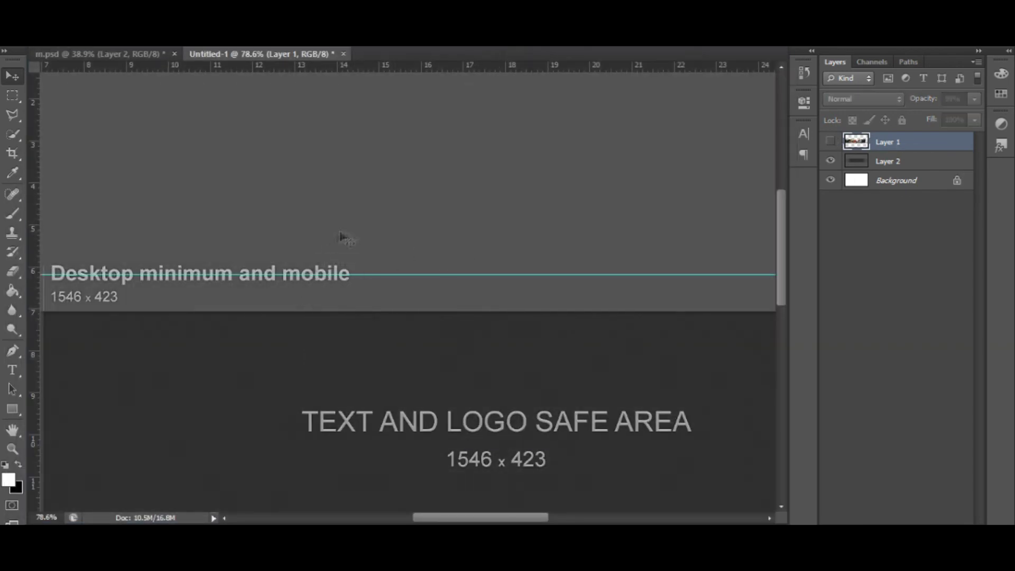
scroll(365, 264, down, 2)
drag(403, 67, 404, 421)
click(830, 142)
scroll(407, 291, down, 2)
Stretch the banner strip out to the canvas's right edge
key(ctrl+t)
drag(575, 291, 612, 291)
key(Return)
scroll(381, 317, up, 3)
scroll(379, 317, down, 2)
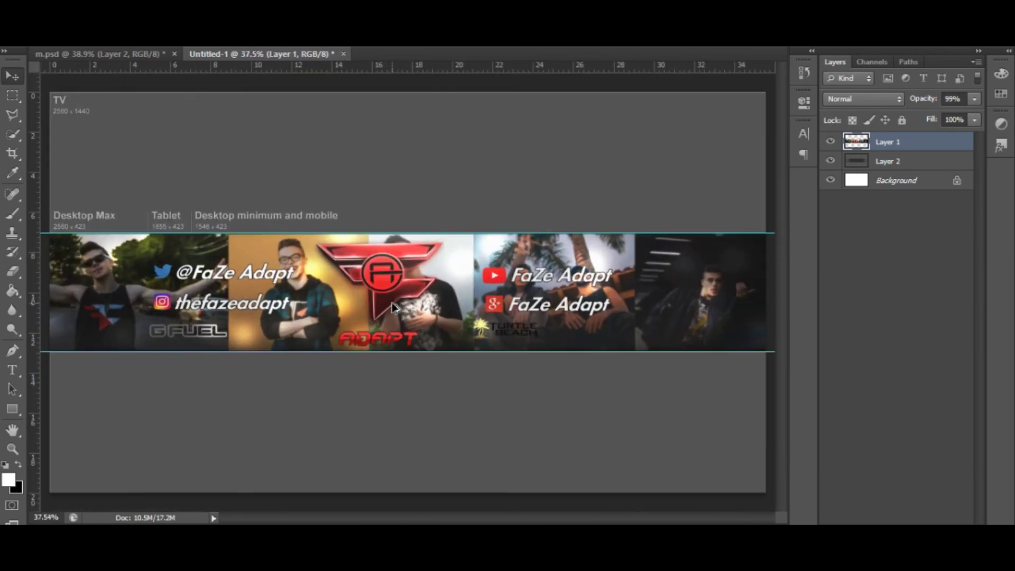
scroll(379, 316, down, 1)
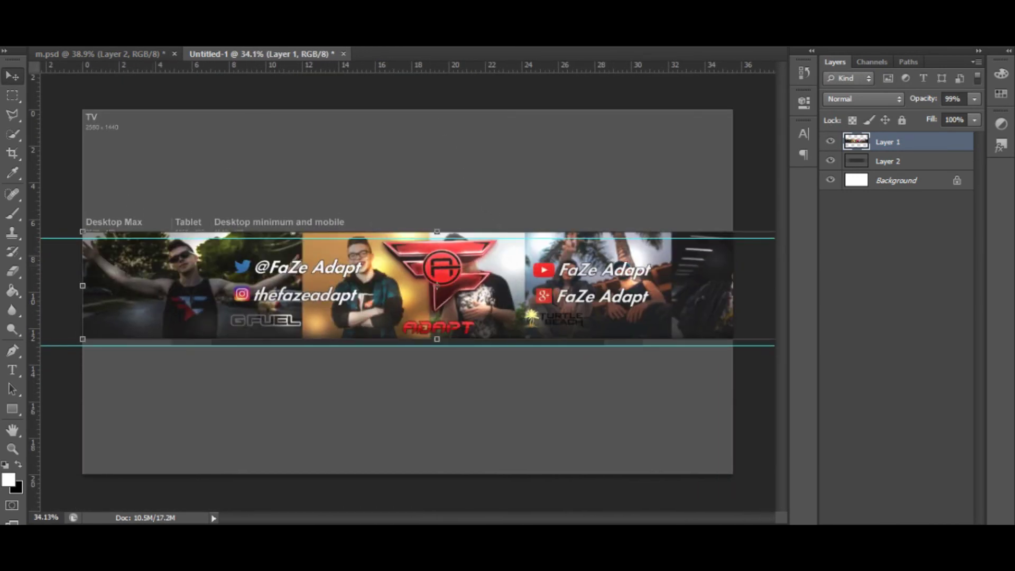
drag(640, 292, 733, 292)
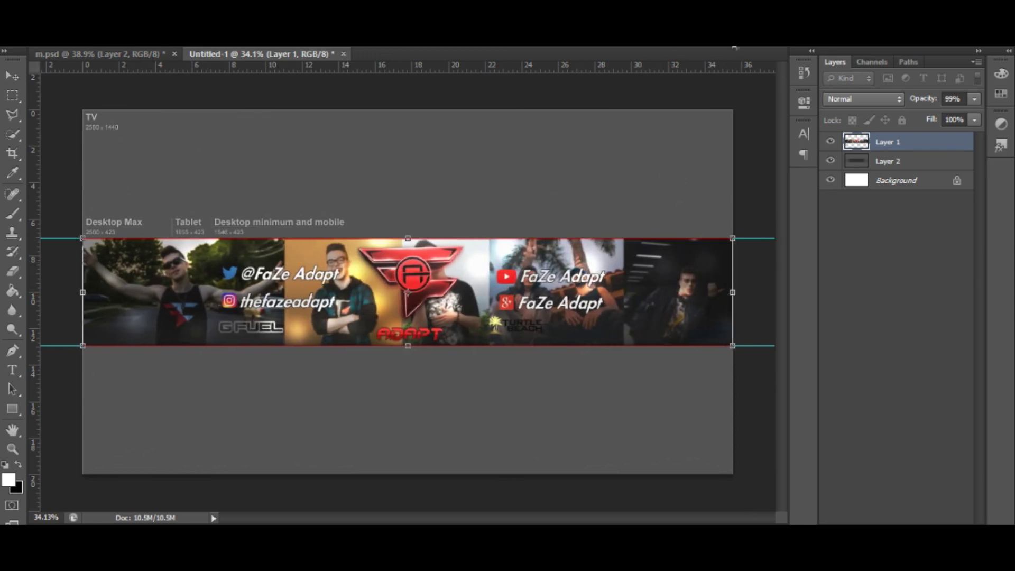
key(Return)
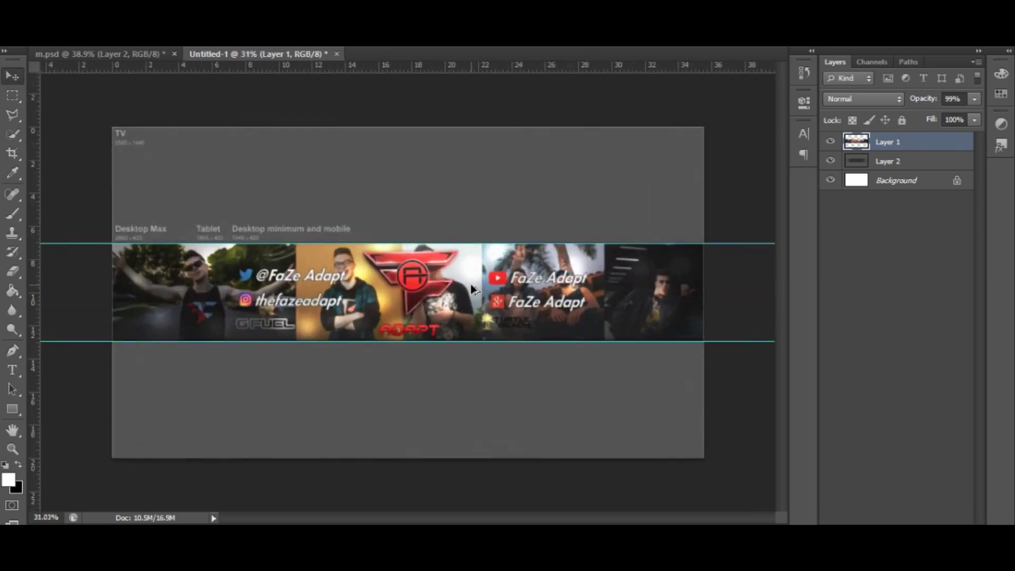
Duplicate the banner layer and move the copy above the original
scroll(474, 286, up, 1)
key(ctrl+j)
mouse_move(734, 271)
mouse_down()
mouse_move(734, 151)
mouse_move(692, 159)
mouse_up()
key(ctrl+t)
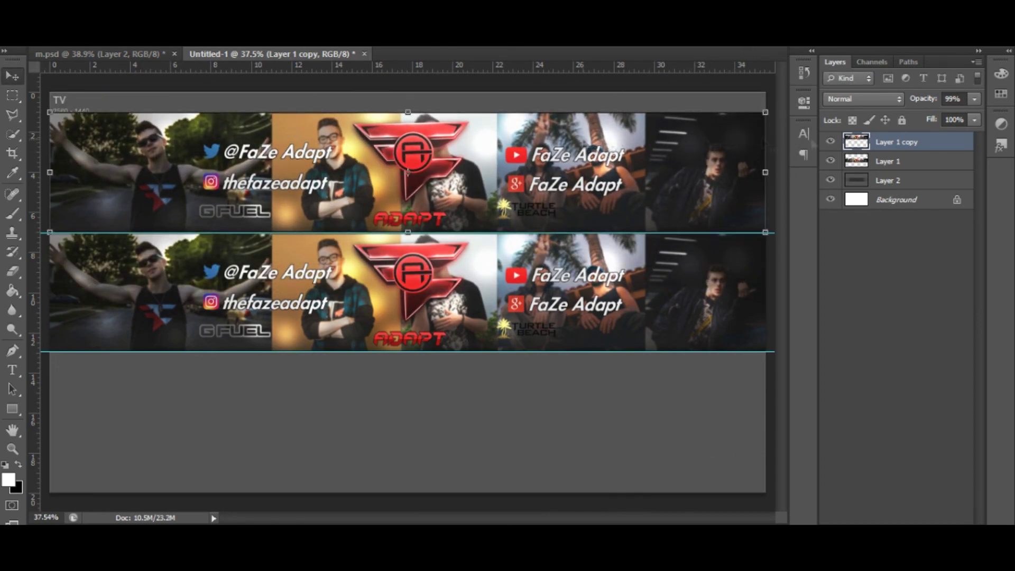
Draw a black-filled rectangle across the template's top strip
click(12, 408)
drag(49, 93, 766, 112)
click(95, 62)
click(69, 105)
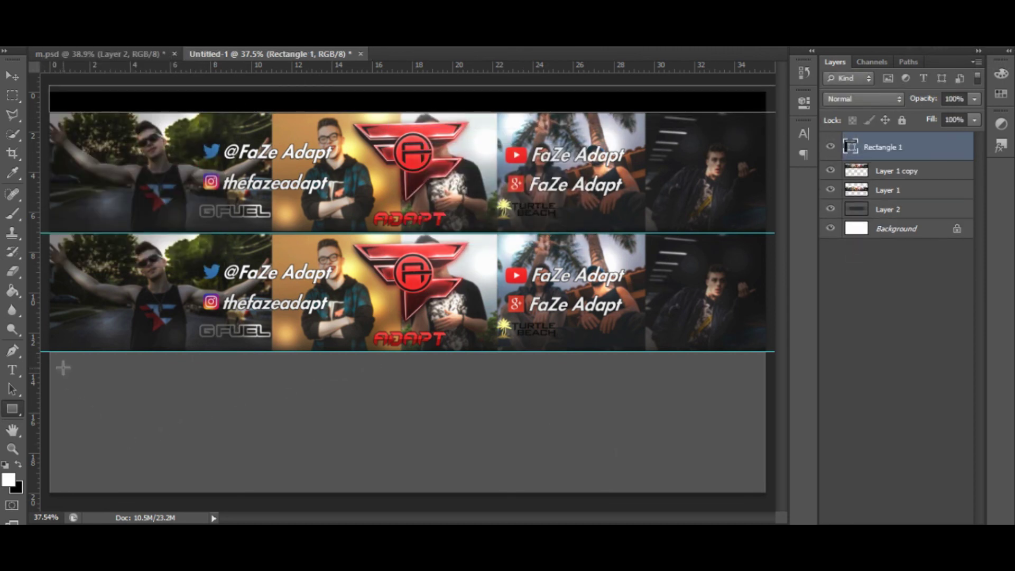